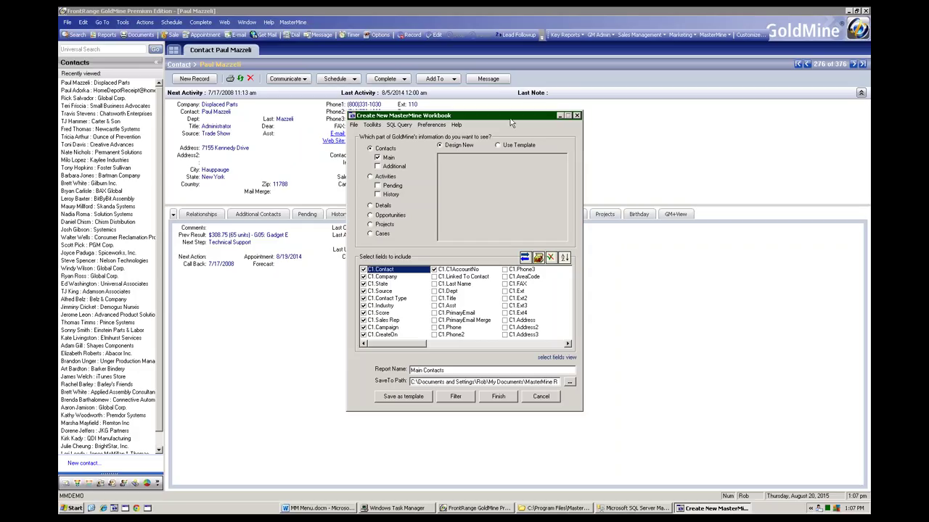
Step: Move the workbook dialog aside, view the design options for History activities, and switch back to main Contacts
{"action": "left_click_drag", "start_coordinate": [517, 119], "coordinate": [616, 121]}
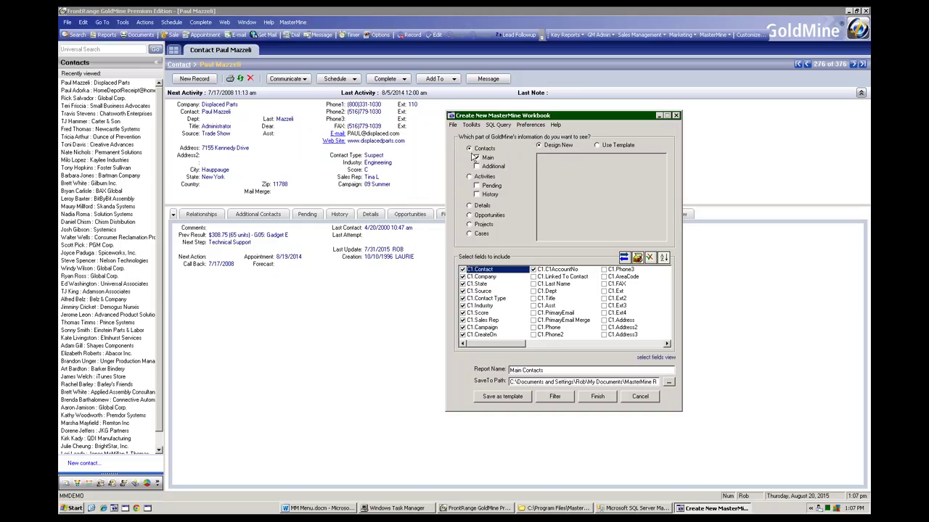
{"action": "left_click", "coordinate": [477, 195]}
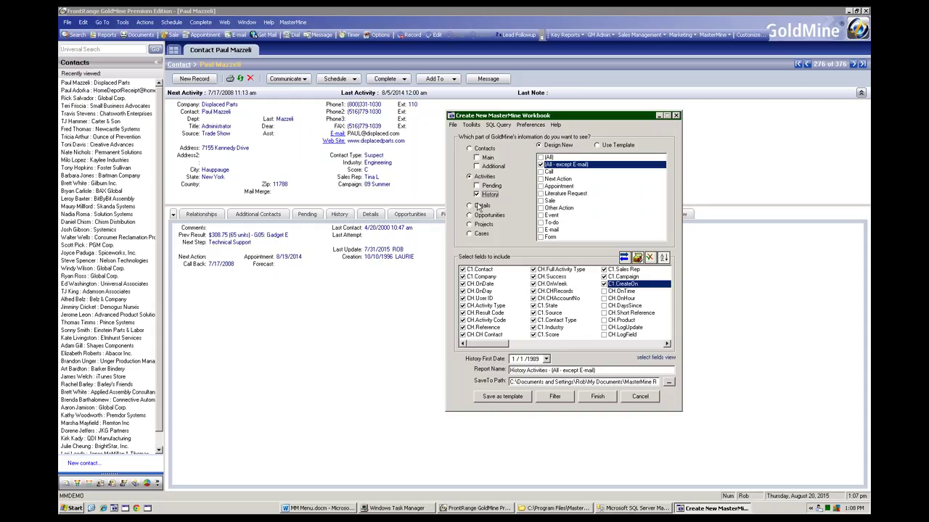
{"action": "left_click", "coordinate": [469, 148]}
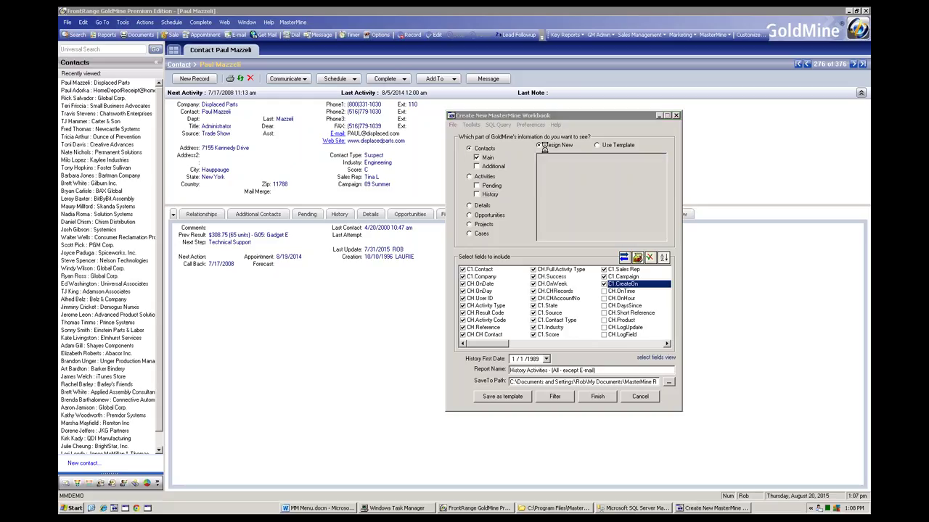
Step: Switch the new workbook from a new design to using a template, and look over the available templates
{"action": "left_click", "coordinate": [597, 145]}
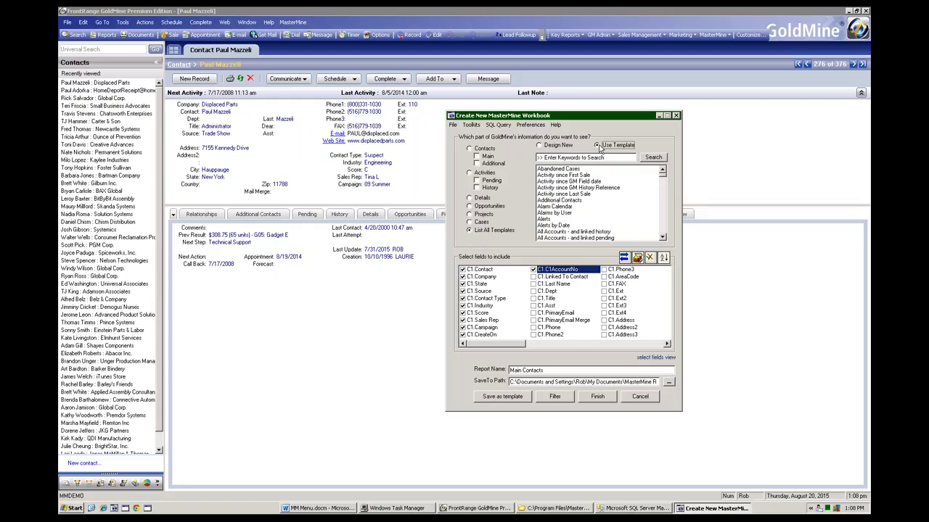
{"action": "mouse_move", "coordinate": [580, 196]}
{"action": "mouse_move", "coordinate": [566, 239]}
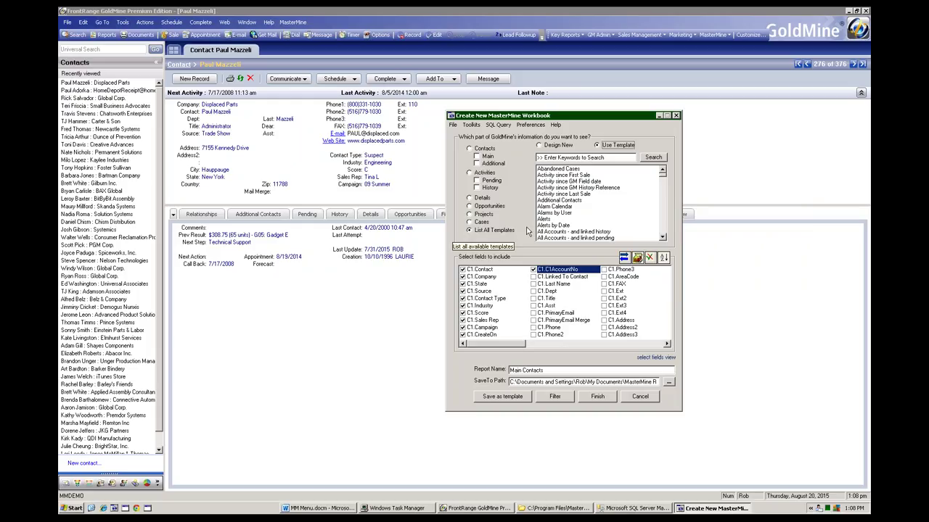
Step: Narrow the template list to History activities, and return to listing all templates
{"action": "mouse_move", "coordinate": [541, 210]}
{"action": "left_click", "coordinate": [477, 188]}
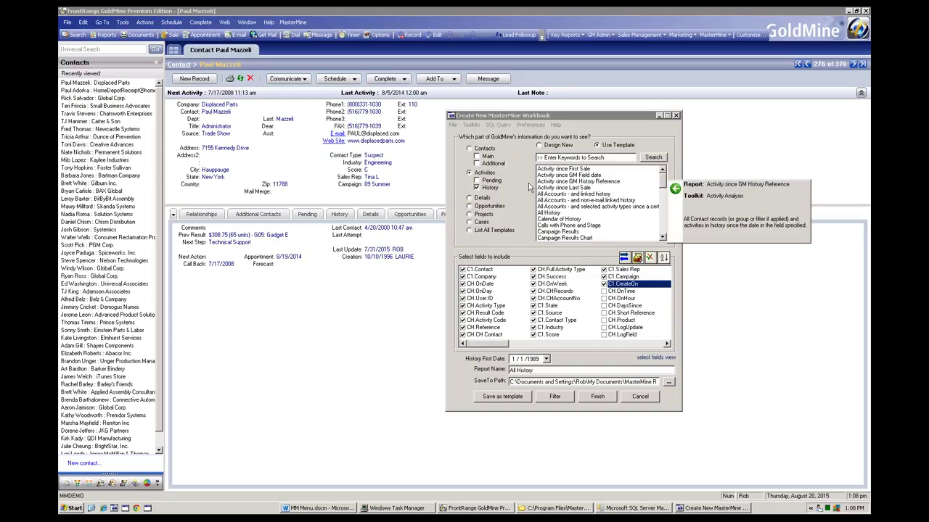
{"action": "left_click", "coordinate": [469, 231]}
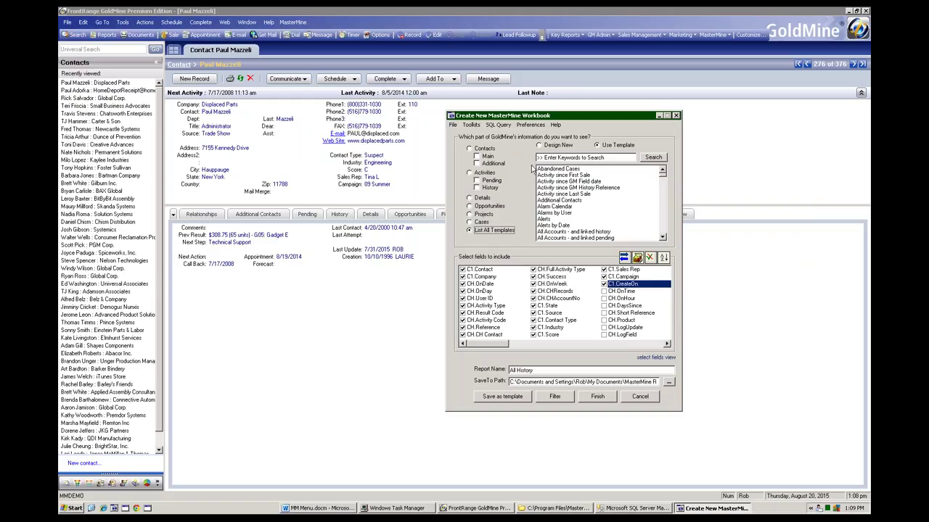
Step: Search the report templates for the keyword "last"
{"action": "mouse_move", "coordinate": [552, 171]}
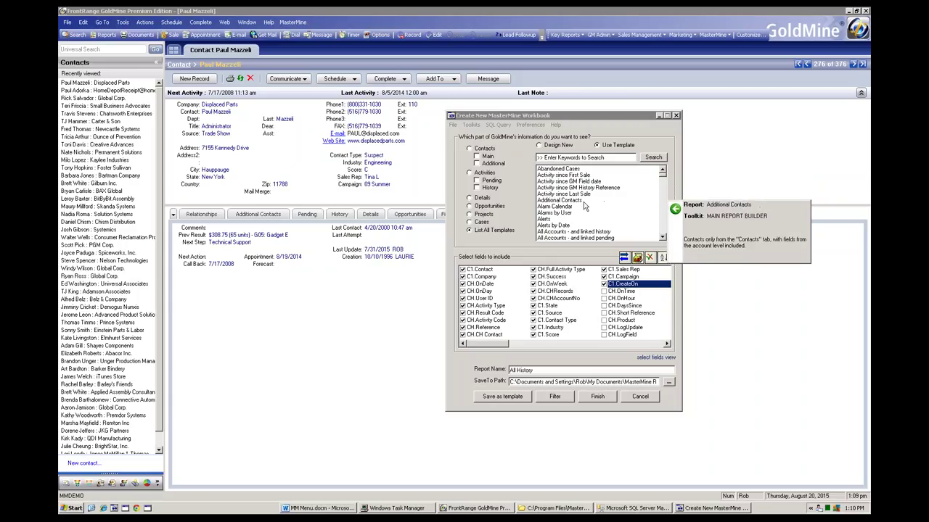
{"action": "left_click", "coordinate": [566, 156]}
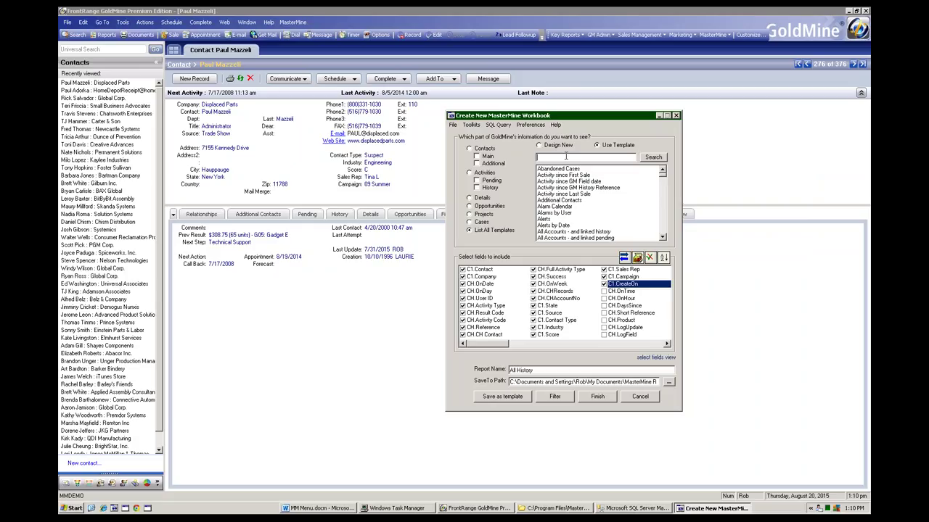
{"action": "type", "text": "last"}
{"action": "left_click", "coordinate": [652, 158]}
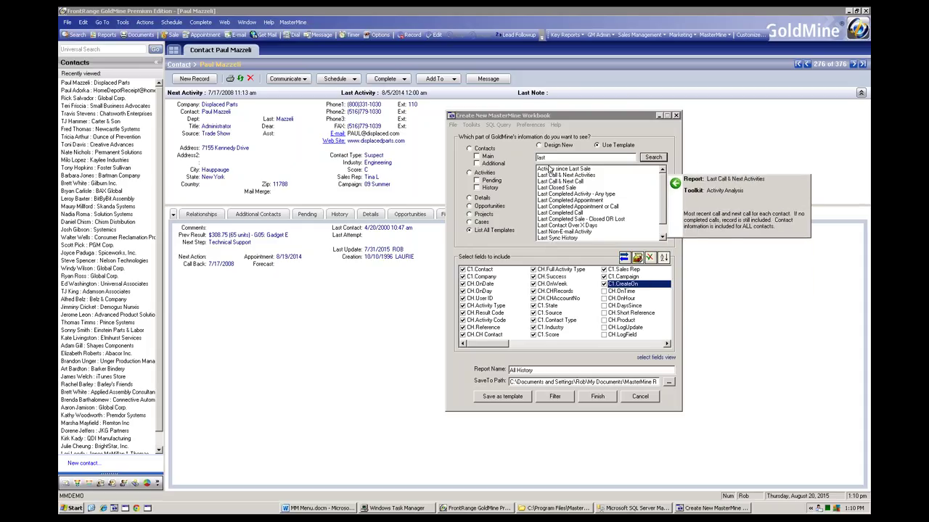
Step: Search the report templates for the keyword "first" and for the keyword "email"
{"action": "left_click", "coordinate": [527, 156]}
{"action": "type", "text": "first"}
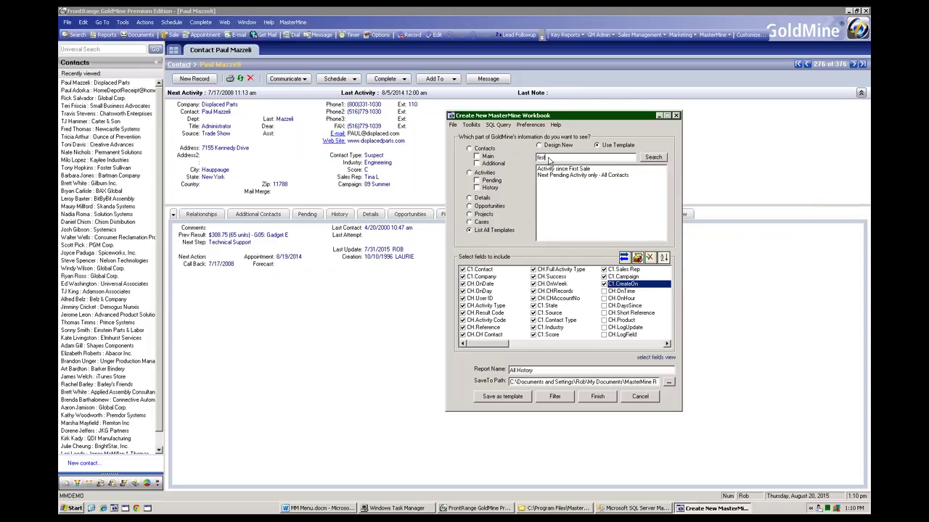
{"action": "left_click", "coordinate": [529, 157]}
{"action": "type", "text": "email"}
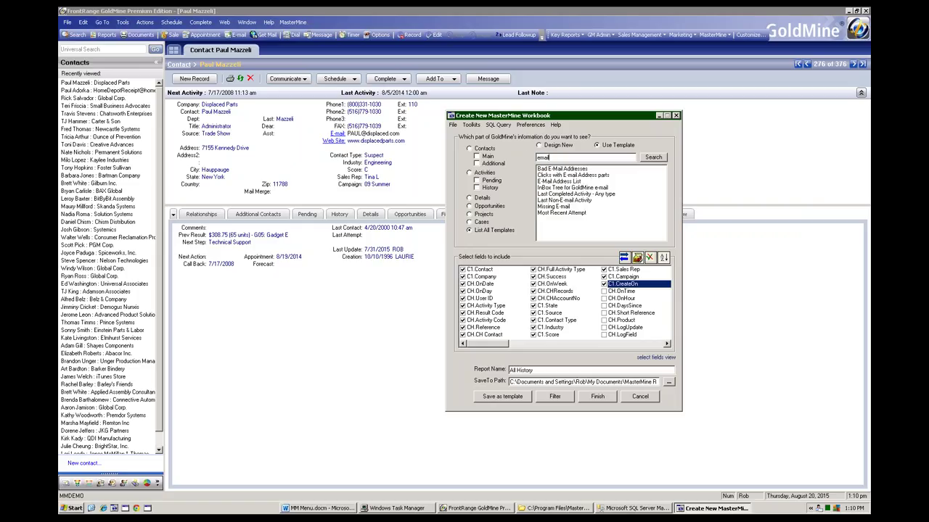
{"action": "mouse_move", "coordinate": [575, 178]}
Step: Clear the search keyword and rerun the search to list every template
{"action": "left_click_drag", "start_coordinate": [549, 158], "coordinate": [529, 156]}
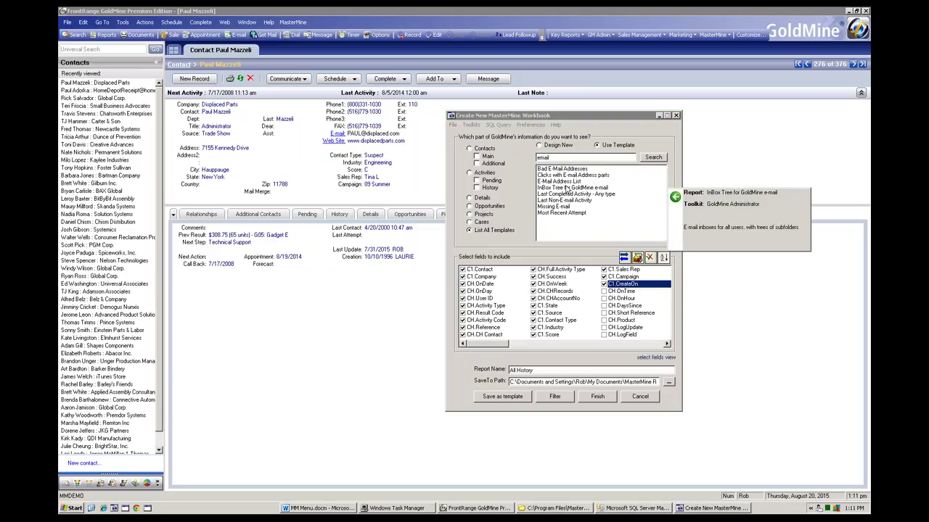
{"action": "left_click_drag", "start_coordinate": [553, 155], "coordinate": [524, 158]}
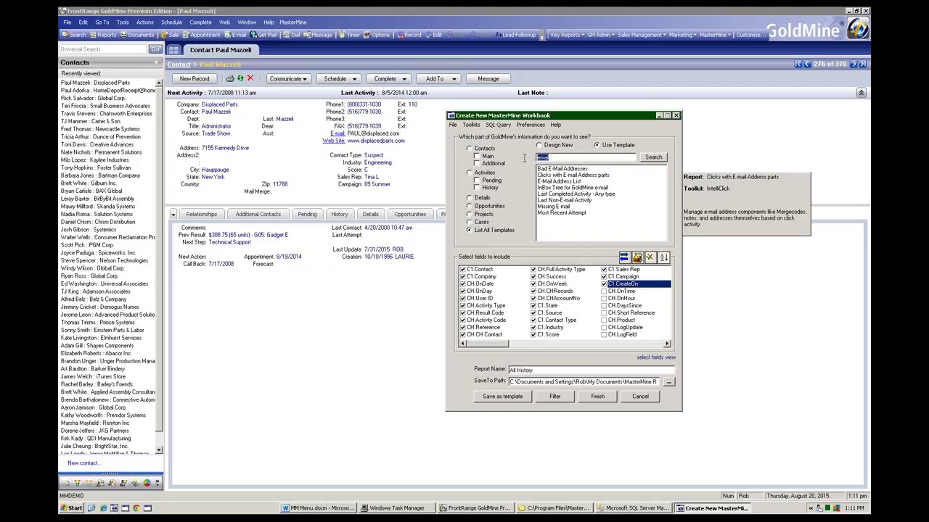
{"action": "key", "text": "Delete"}
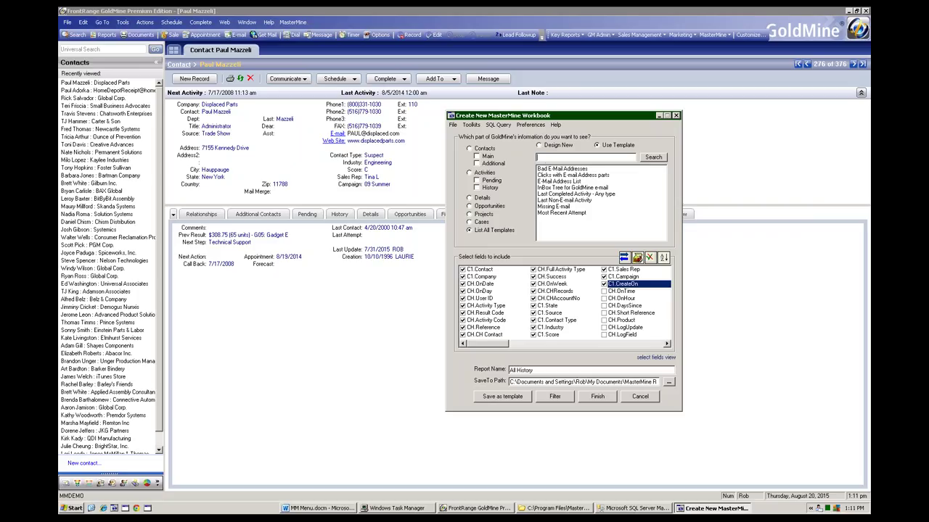
{"action": "left_click", "coordinate": [648, 158]}
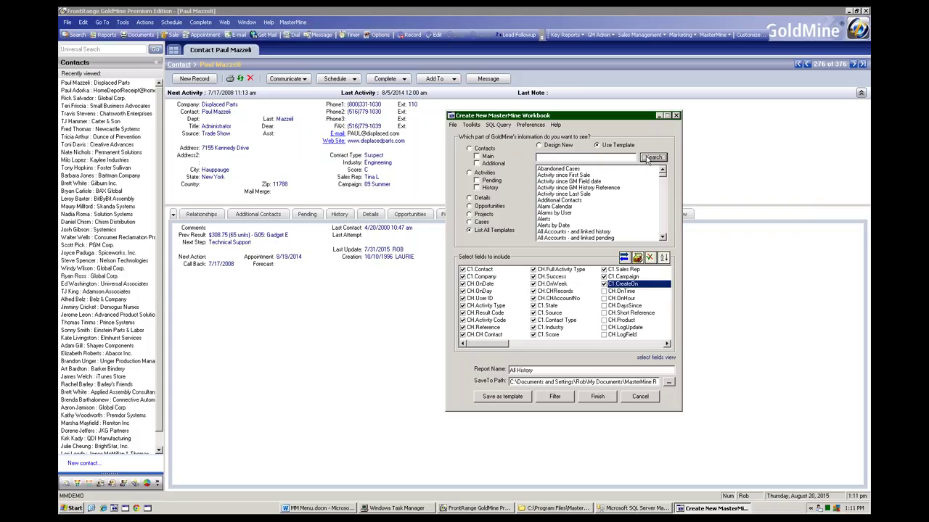
Step: Look through the template descriptions and sort the template list by toolkit and alphabetically within each toolkit
{"action": "mouse_move", "coordinate": [559, 207]}
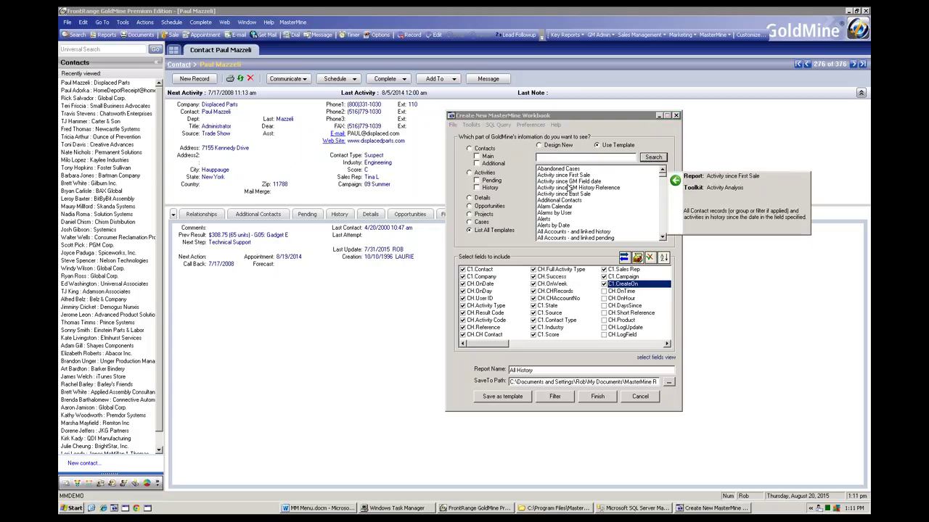
{"action": "mouse_move", "coordinate": [555, 234]}
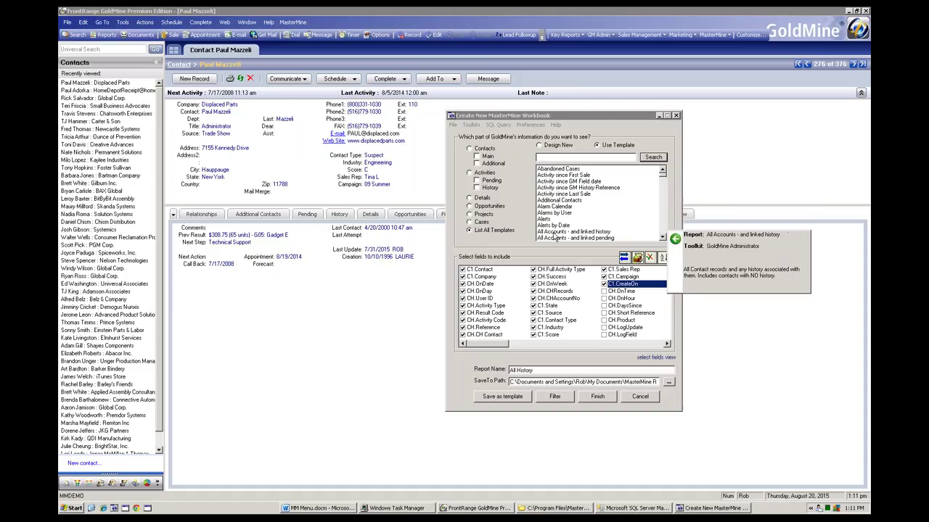
{"action": "mouse_move", "coordinate": [555, 183]}
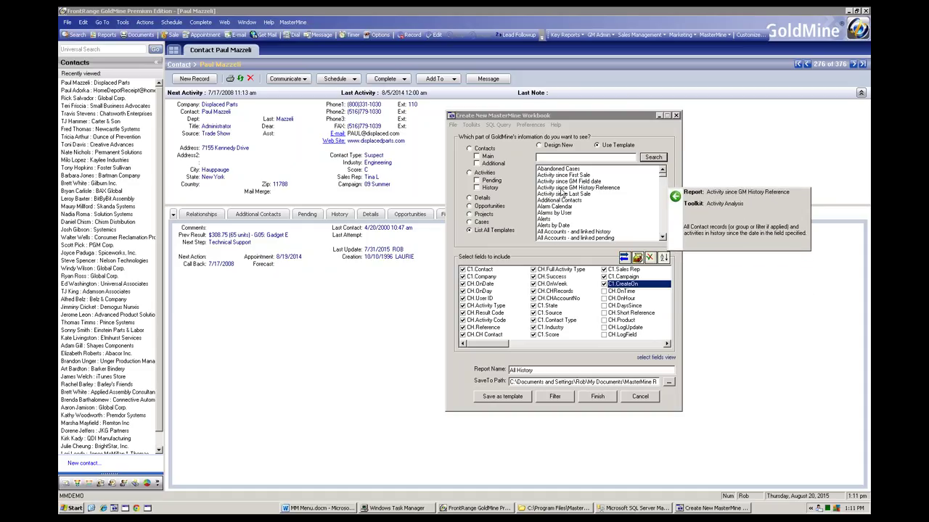
{"action": "right_click", "coordinate": [562, 192]}
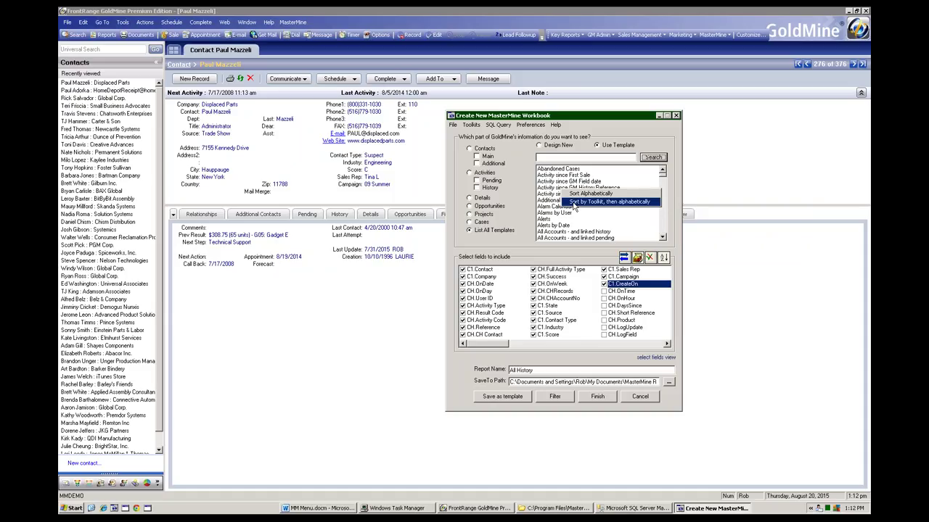
{"action": "left_click", "coordinate": [573, 202]}
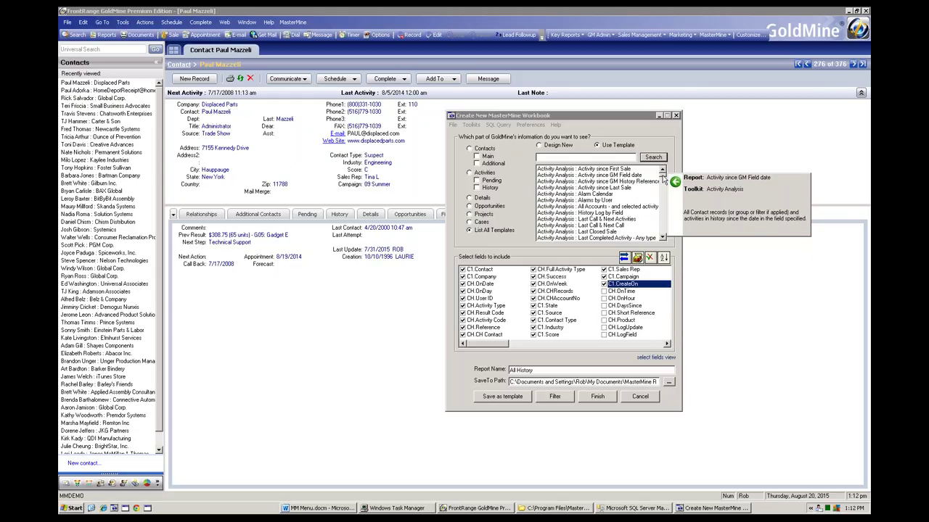
Step: Examine the templates and their descriptions in the Main Report Builder, Marketing and Miscellaneous toolkits
{"action": "left_click_drag", "start_coordinate": [662, 180], "coordinate": [665, 203]}
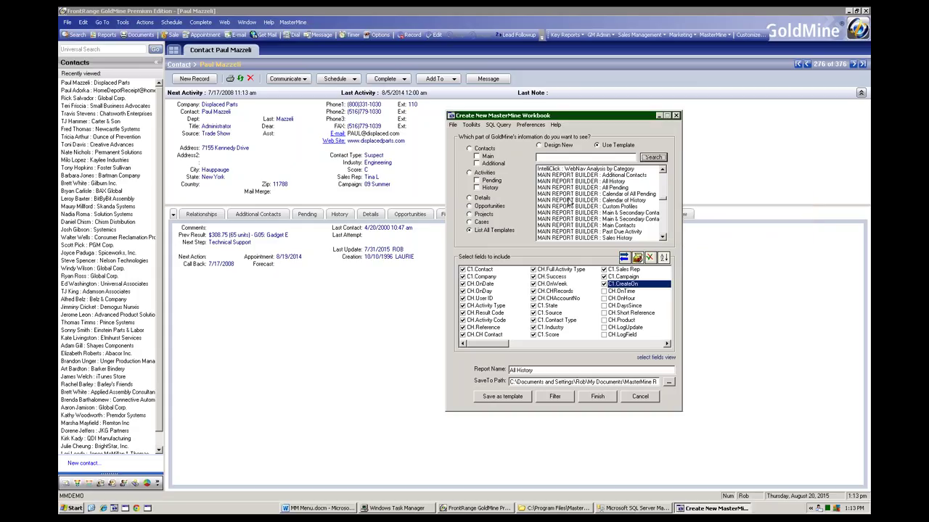
{"action": "mouse_move", "coordinate": [665, 205]}
{"action": "scroll", "coordinate": [664, 204], "scroll_direction": "down", "scroll_amount": 3}
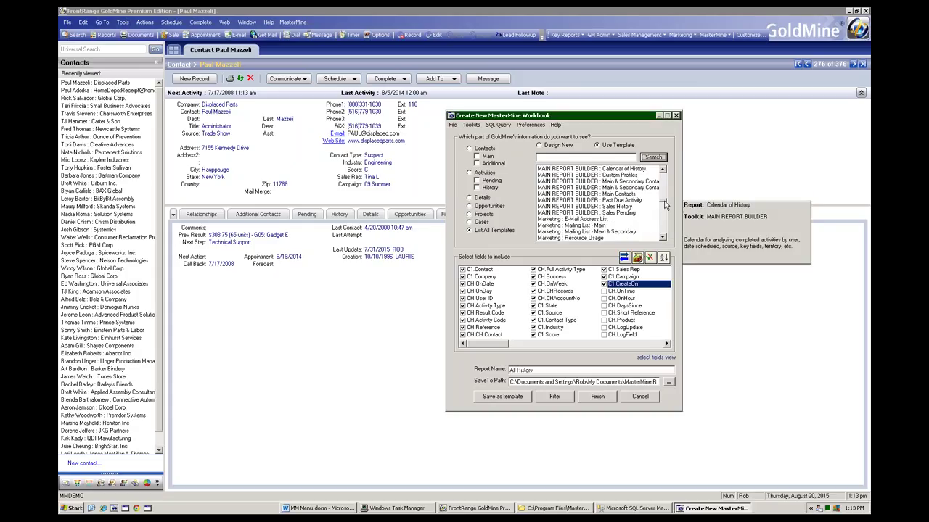
{"action": "scroll", "coordinate": [664, 205], "scroll_direction": "down", "scroll_amount": 1}
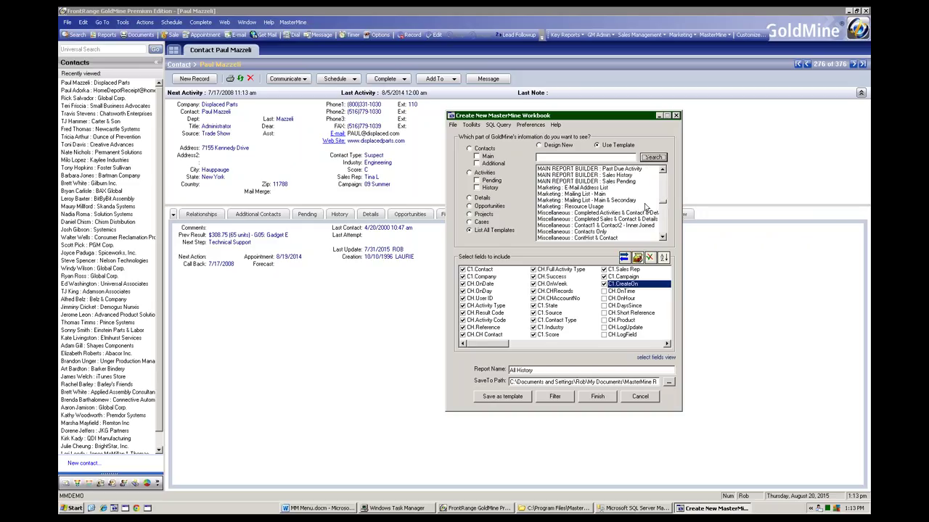
{"action": "mouse_move", "coordinate": [555, 195]}
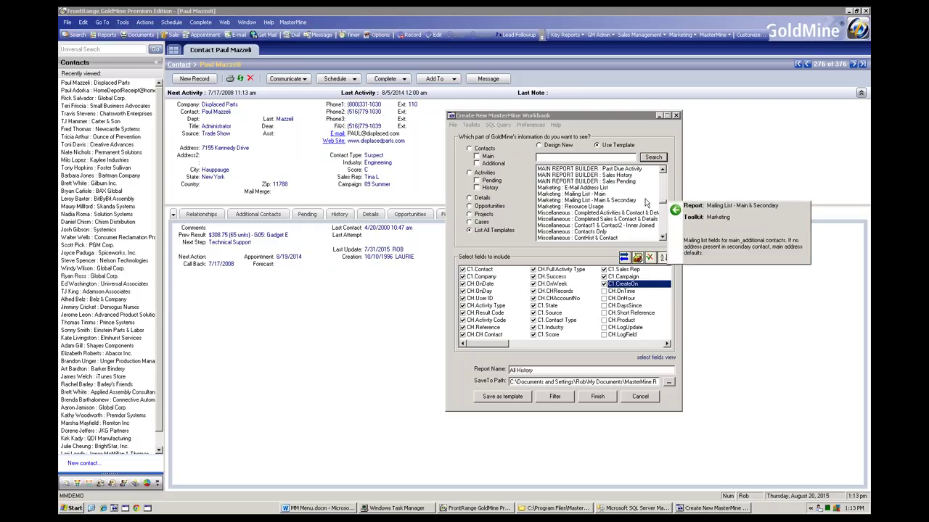
{"action": "scroll", "coordinate": [664, 207], "scroll_direction": "down", "scroll_amount": 1}
{"action": "scroll", "coordinate": [665, 207], "scroll_direction": "down", "scroll_amount": 2}
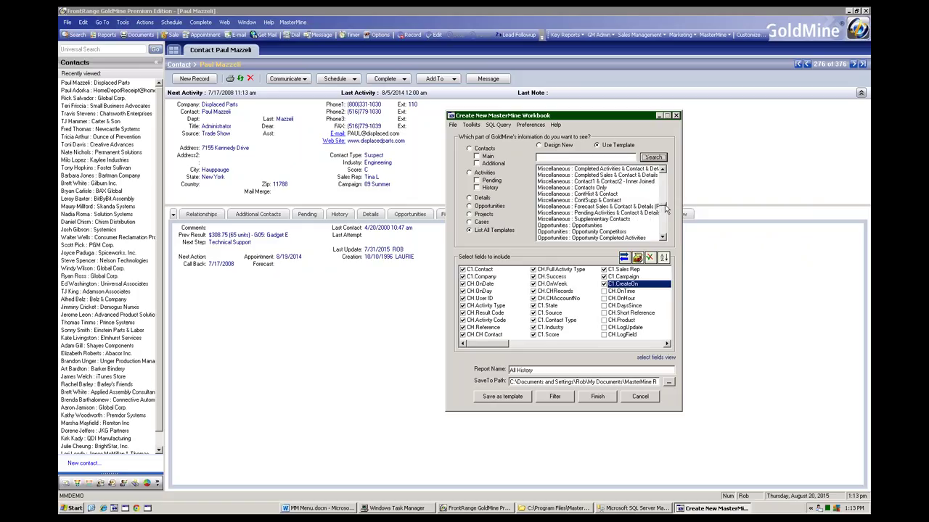
{"action": "scroll", "coordinate": [665, 208], "scroll_direction": "down", "scroll_amount": 1}
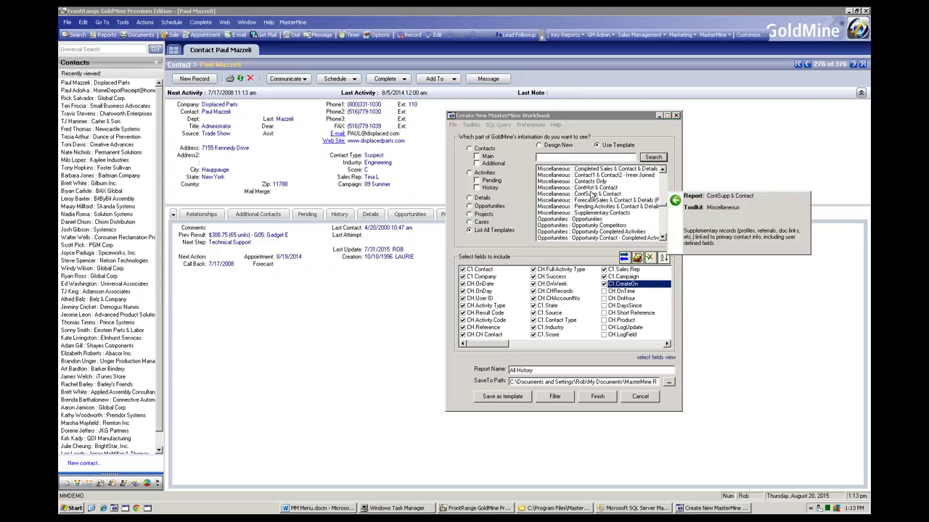
{"action": "mouse_move", "coordinate": [595, 175]}
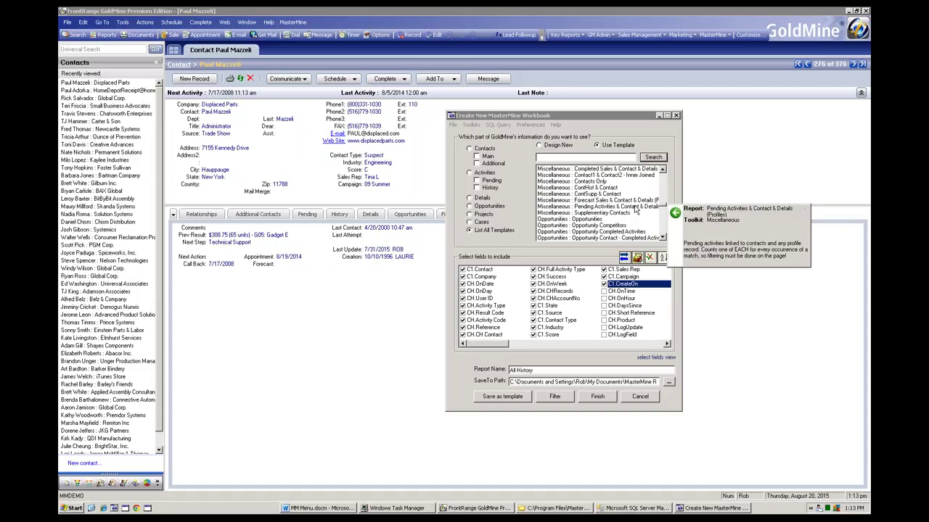
Step: Examine the templates in the Opportunities, Pending & History, Projects, User Defined Template and QuoteWerks toolkits
{"action": "scroll", "coordinate": [666, 208], "scroll_direction": "down", "scroll_amount": 2}
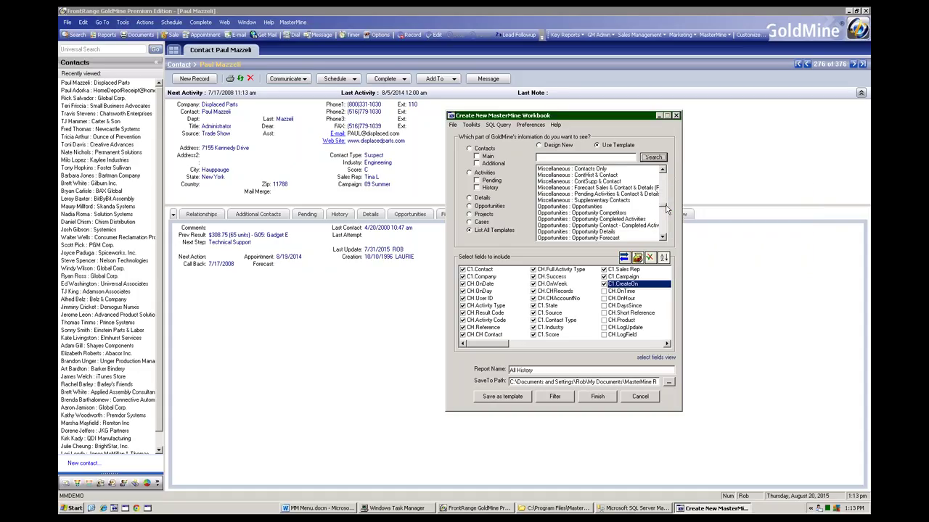
{"action": "scroll", "coordinate": [666, 208], "scroll_direction": "down", "scroll_amount": 6}
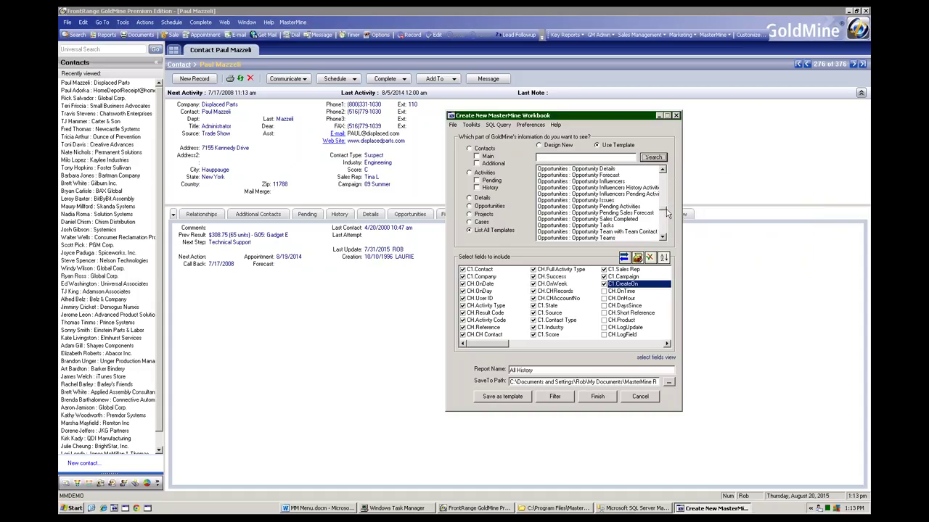
{"action": "scroll", "coordinate": [667, 215], "scroll_direction": "up", "scroll_amount": 1}
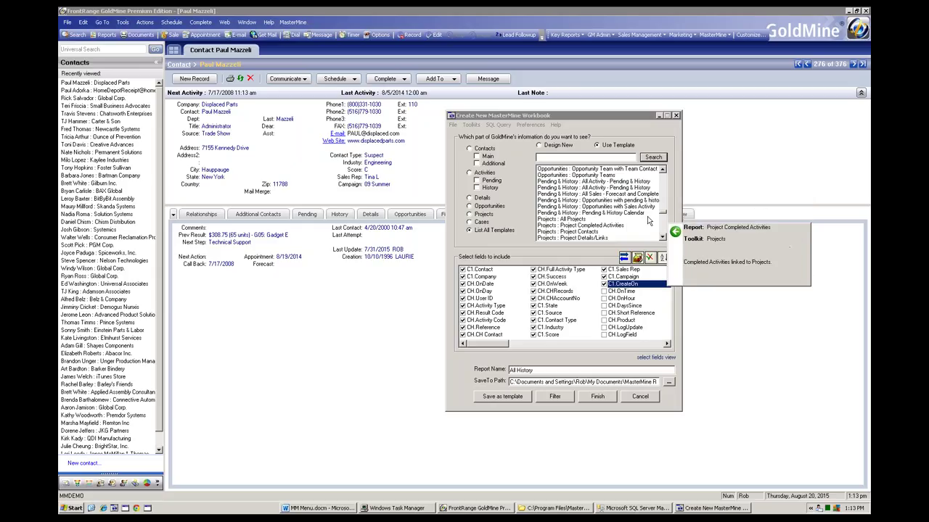
{"action": "scroll", "coordinate": [662, 219], "scroll_direction": "down", "scroll_amount": 4}
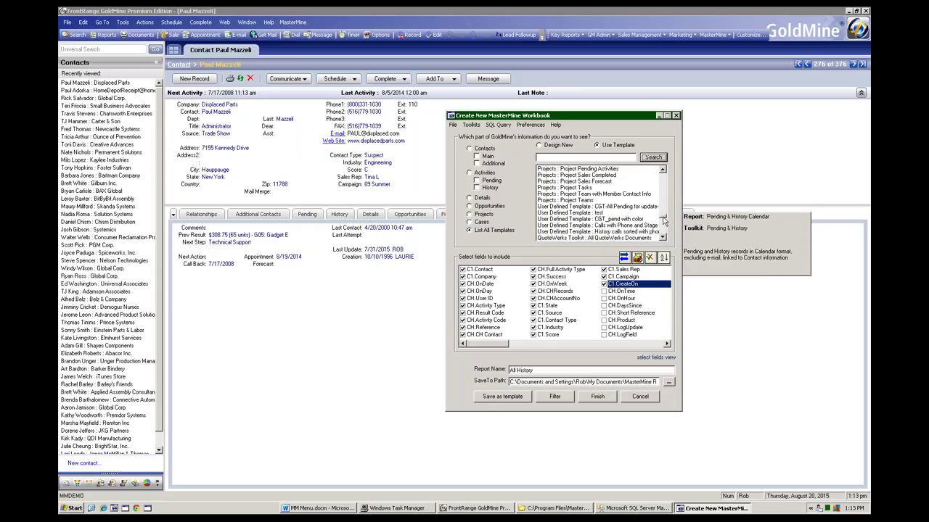
{"action": "scroll", "coordinate": [662, 220], "scroll_direction": "up", "scroll_amount": 2}
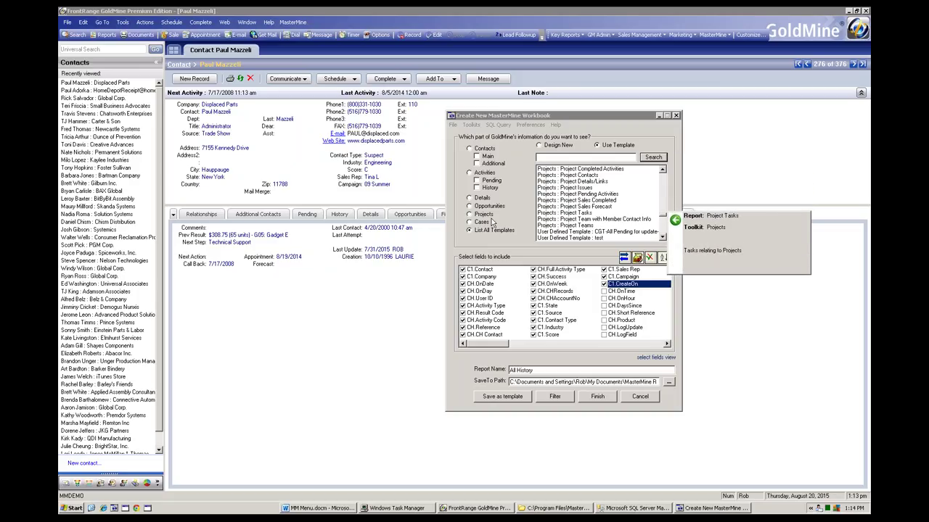
{"action": "left_click", "coordinate": [662, 237]}
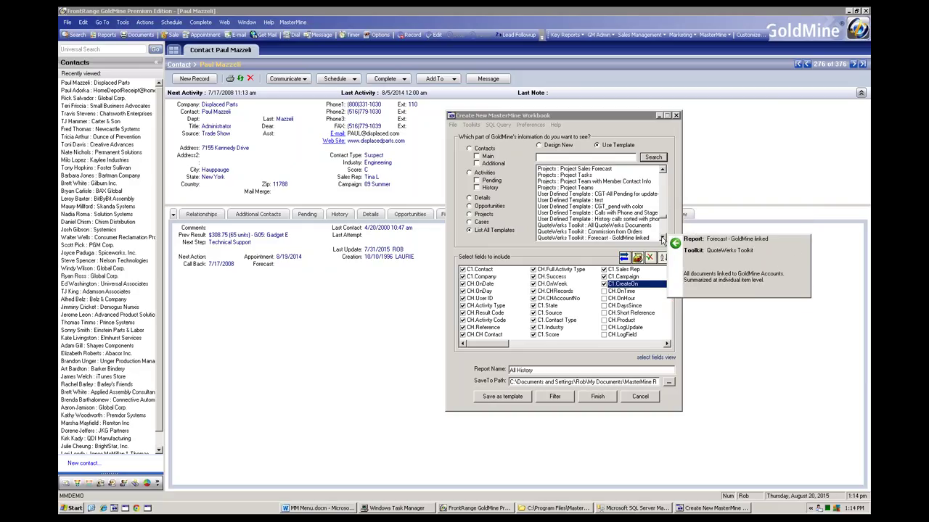
{"action": "scroll", "coordinate": [665, 239], "scroll_direction": "down", "scroll_amount": 1}
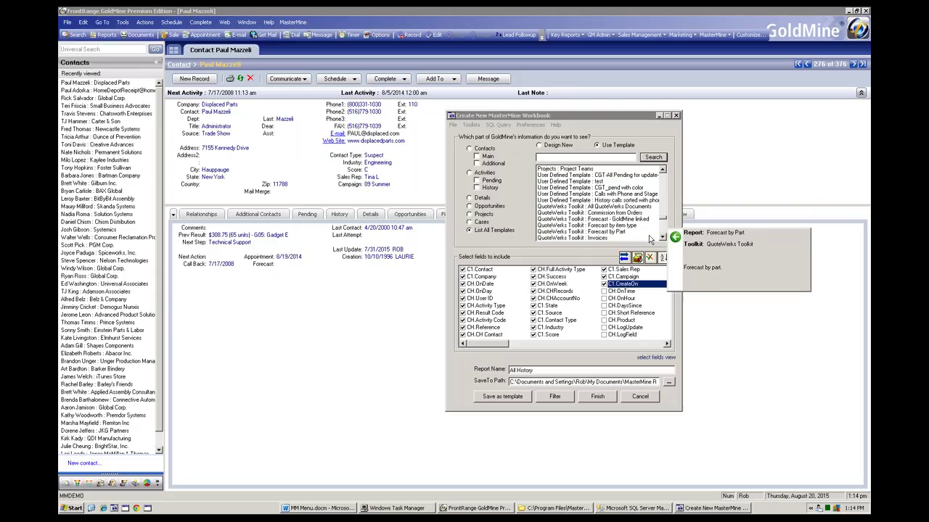
Step: Examine the remaining QuoteWerks Toolkit templates for invoices, orders and quotes, and the start of the Sales Management toolkit
{"action": "left_click", "coordinate": [662, 240]}
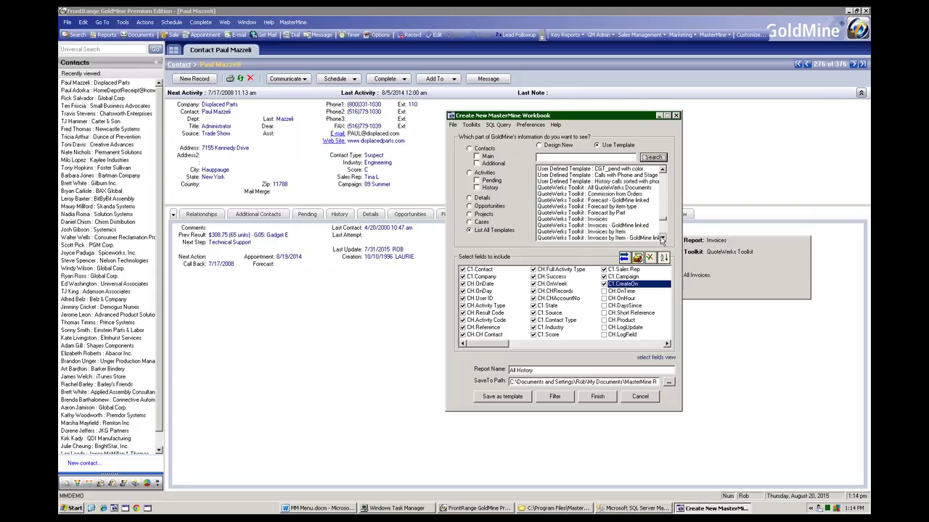
{"action": "left_click", "coordinate": [662, 240]}
{"action": "left_click", "coordinate": [662, 239]}
{"action": "left_click", "coordinate": [662, 239]}
{"action": "left_click", "coordinate": [662, 239]}
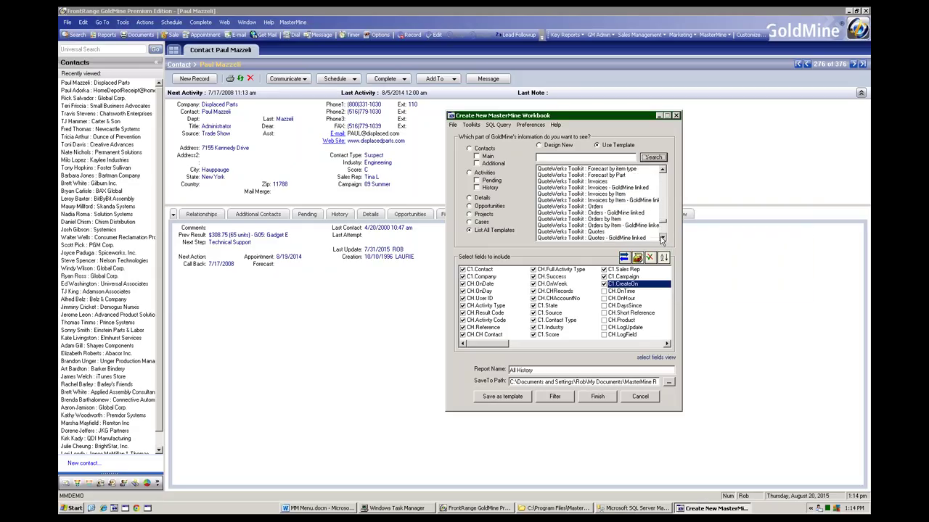
{"action": "left_click", "coordinate": [662, 239]}
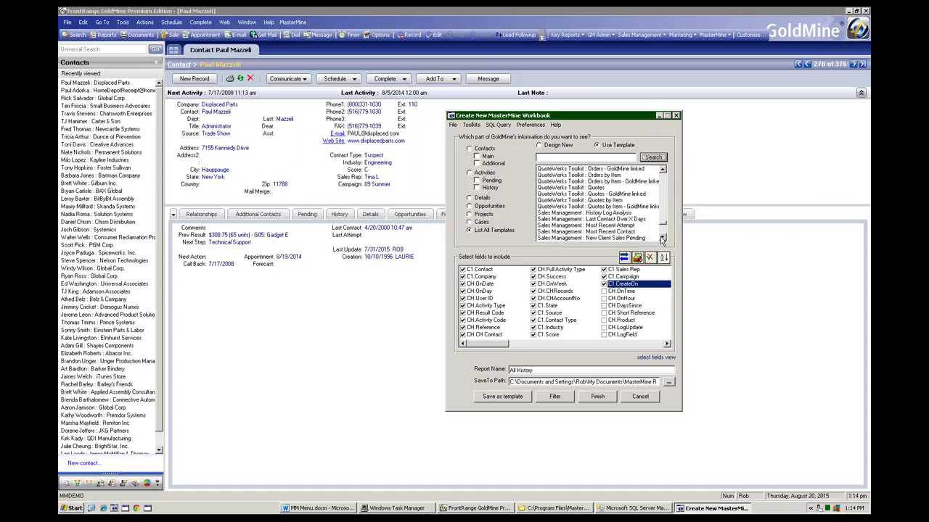
{"action": "left_click", "coordinate": [662, 239]}
{"action": "left_click", "coordinate": [662, 239]}
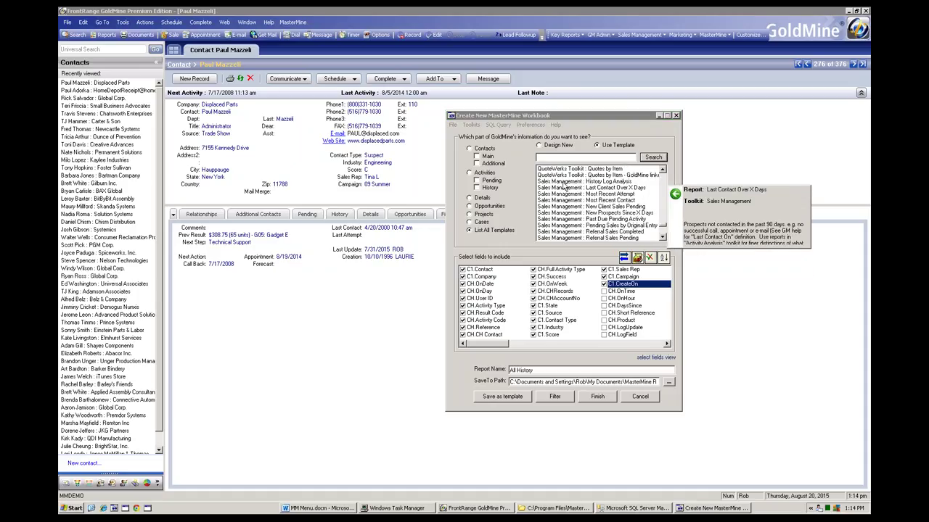
Step: Examine the rest of the Sales Management templates and the Service/Case Templates, including their descriptions
{"action": "left_click", "coordinate": [662, 231]}
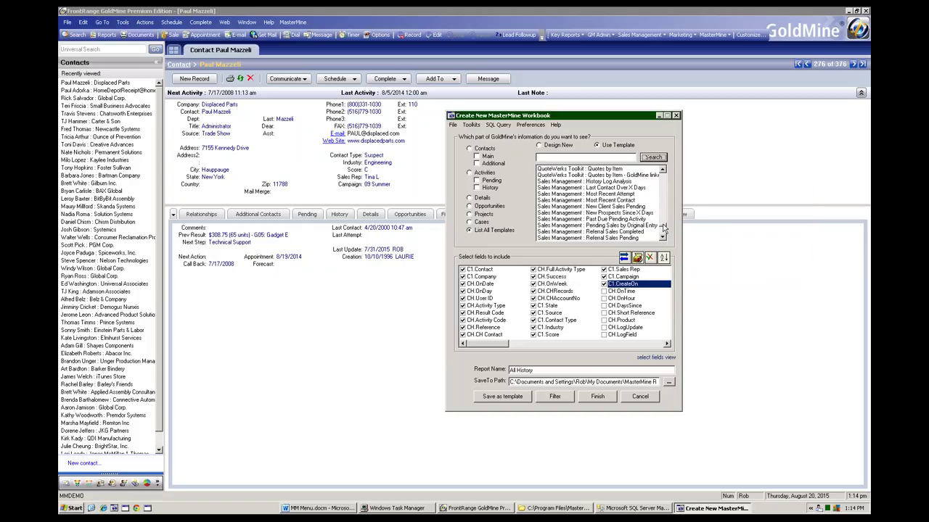
{"action": "scroll", "coordinate": [662, 231], "scroll_direction": "down", "scroll_amount": 2}
{"action": "scroll", "coordinate": [662, 230], "scroll_direction": "down", "scroll_amount": 3}
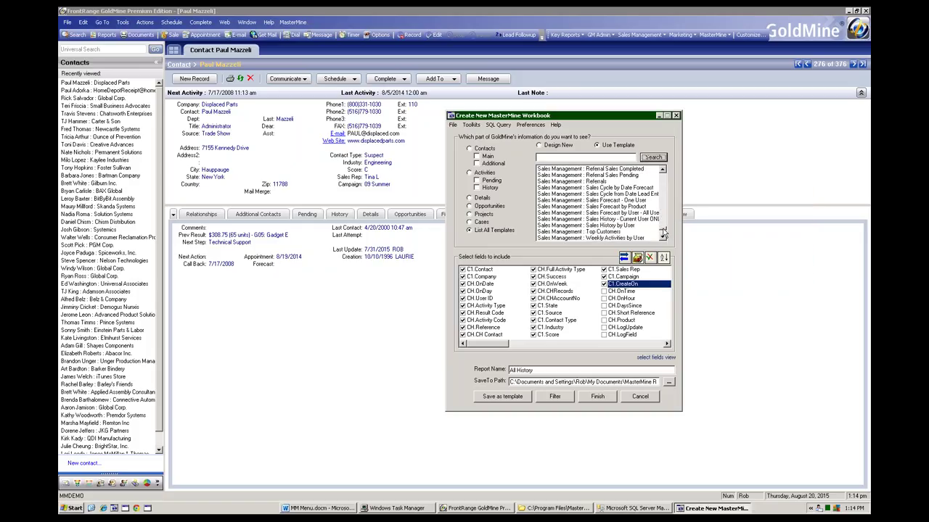
{"action": "mouse_move", "coordinate": [662, 232]}
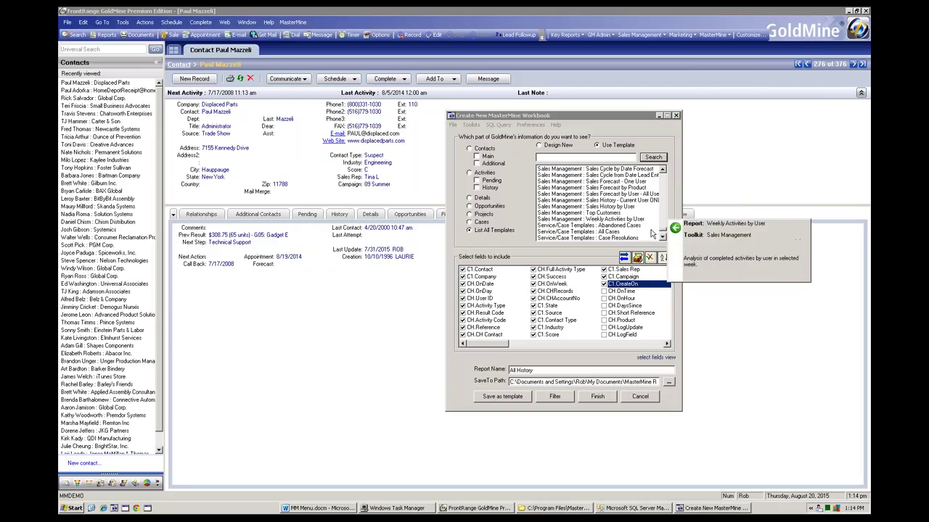
{"action": "scroll", "coordinate": [663, 232], "scroll_direction": "down", "scroll_amount": 2}
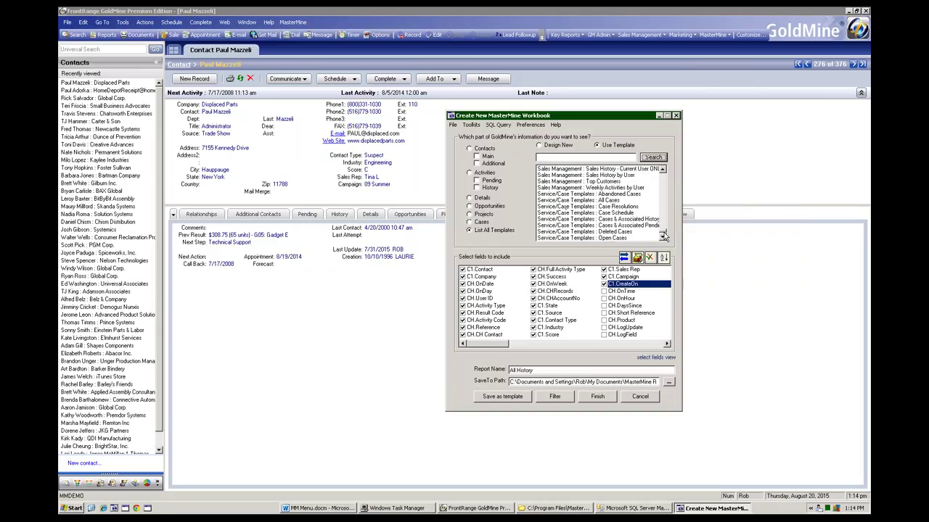
{"action": "mouse_move", "coordinate": [592, 232]}
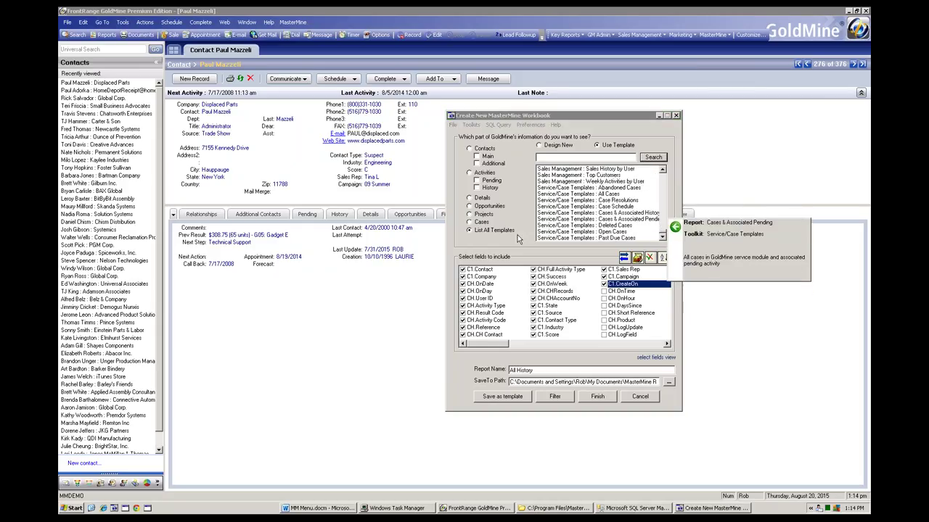
{"action": "mouse_move", "coordinate": [543, 225]}
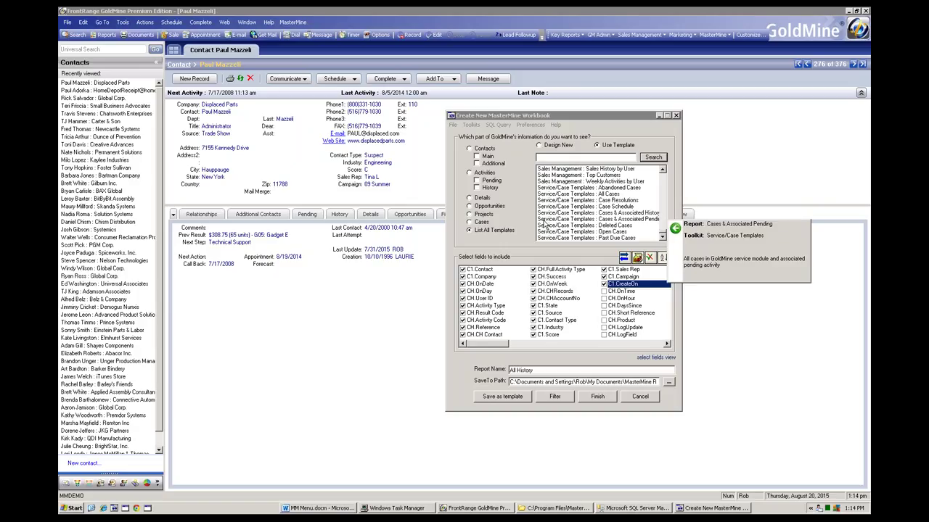
{"action": "mouse_move", "coordinate": [596, 215]}
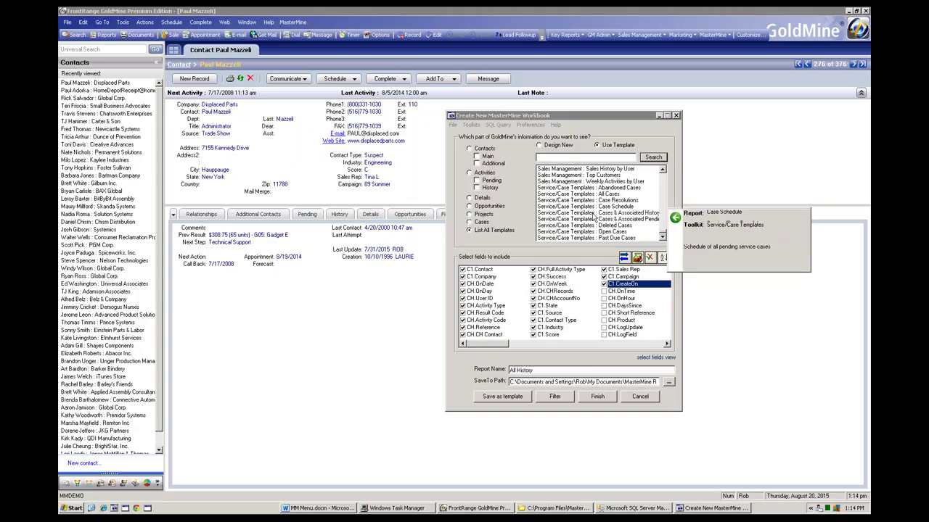
Step: Switch from the full template list to the Activity Analysis toolkit and choose its Last Completed Activity - Any type template
{"action": "left_click", "coordinate": [662, 228]}
{"action": "left_click_drag", "start_coordinate": [662, 227], "coordinate": [662, 175]}
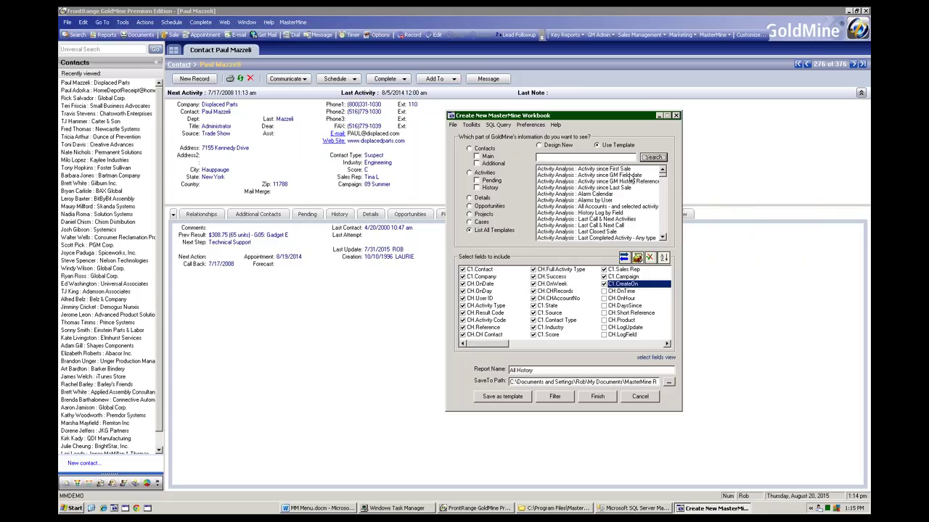
{"action": "mouse_move", "coordinate": [560, 194]}
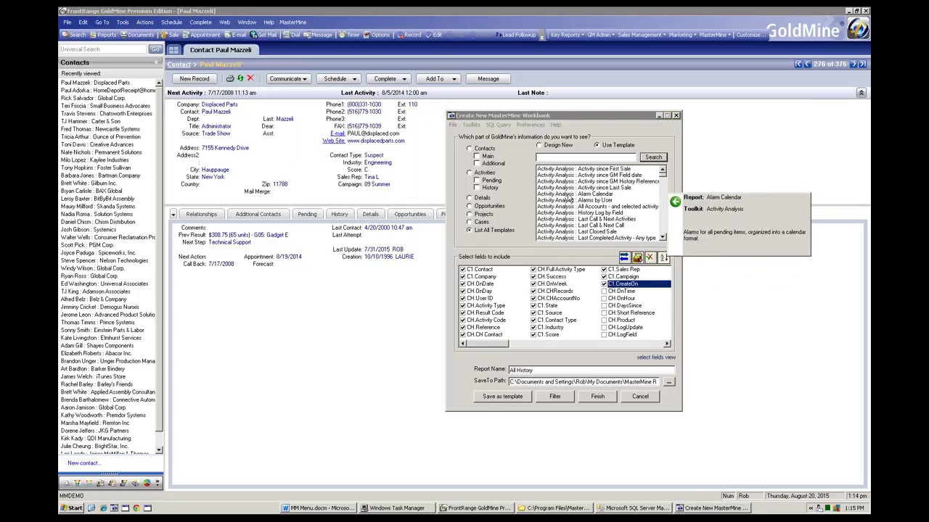
{"action": "left_click", "coordinate": [471, 125]}
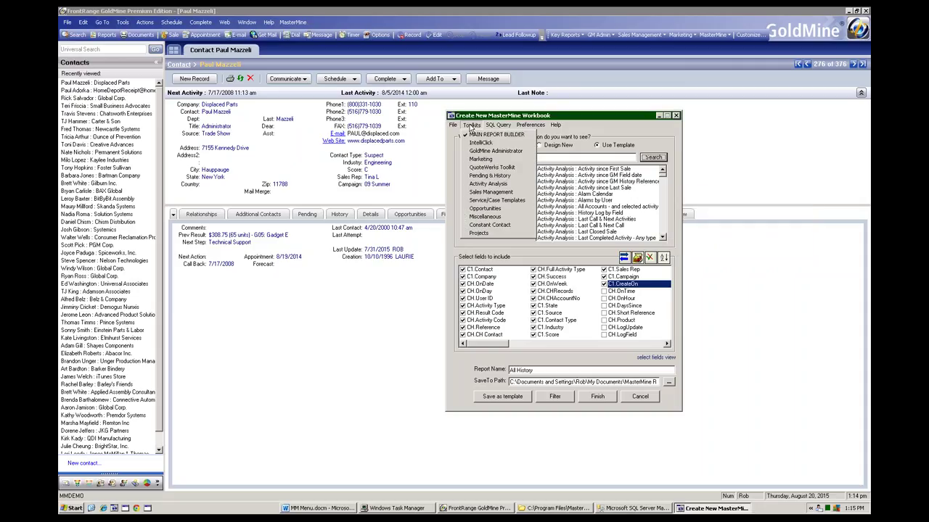
{"action": "left_click", "coordinate": [481, 186]}
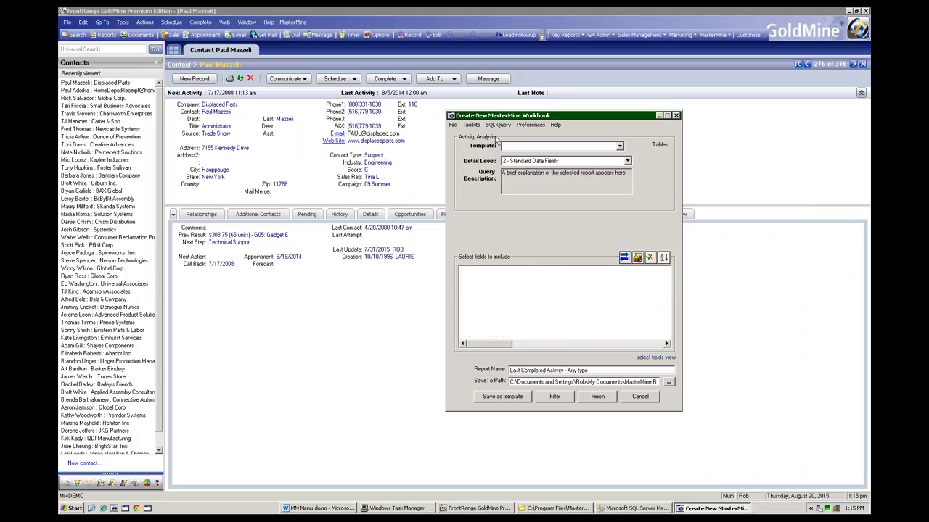
{"action": "left_click", "coordinate": [619, 147]}
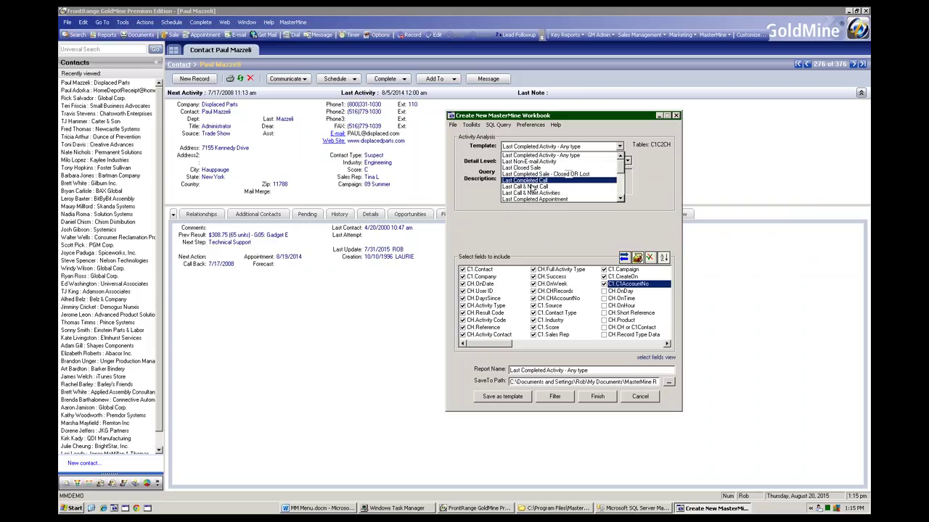
{"action": "left_click", "coordinate": [560, 152]}
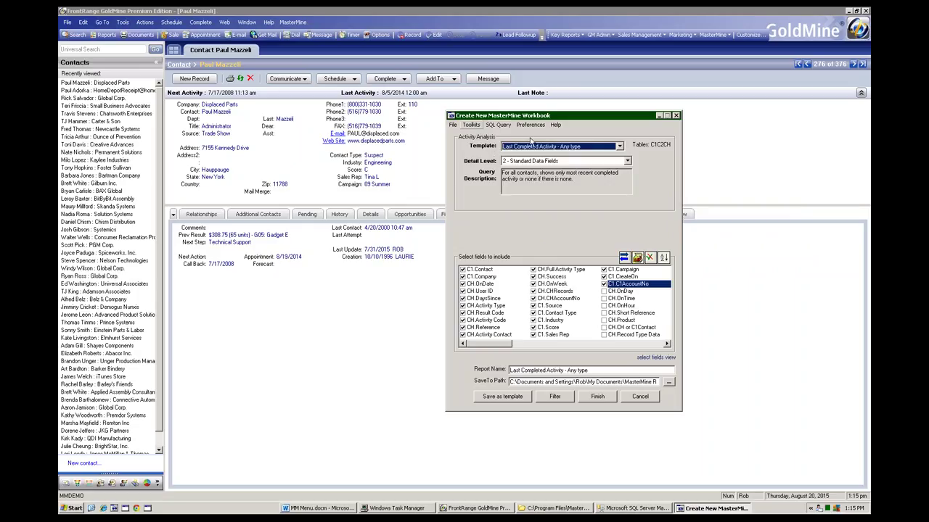
Step: Return to the Main Report Builder toolkit, set it to use a template, and check the template list's sort options
{"action": "left_click", "coordinate": [471, 125]}
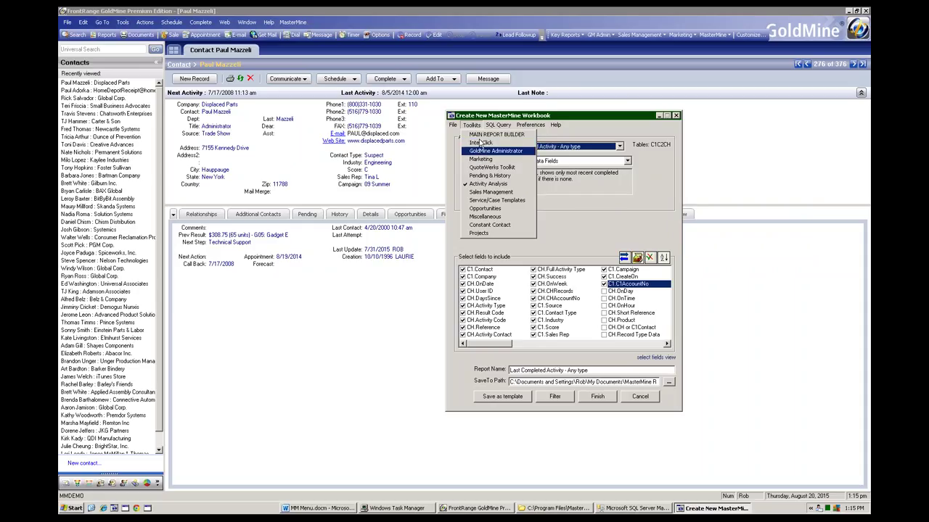
{"action": "left_click", "coordinate": [480, 135]}
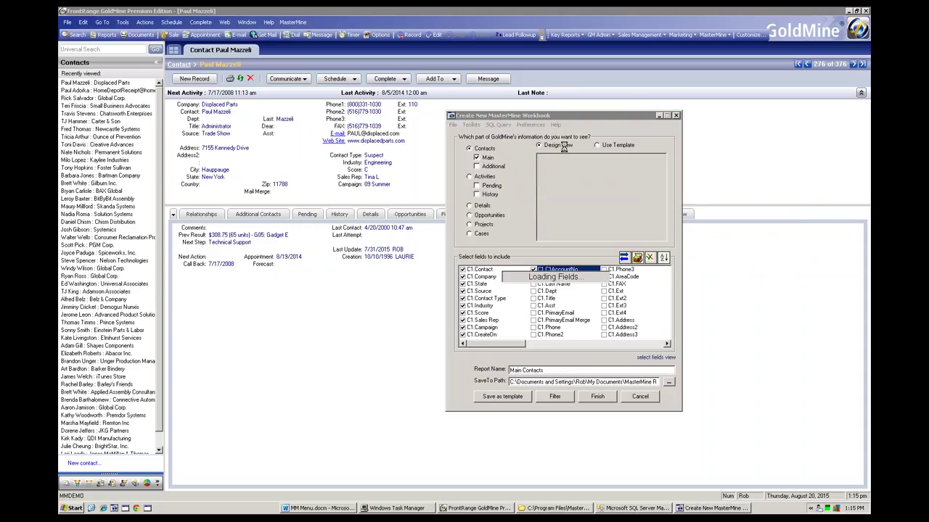
{"action": "left_click", "coordinate": [598, 145]}
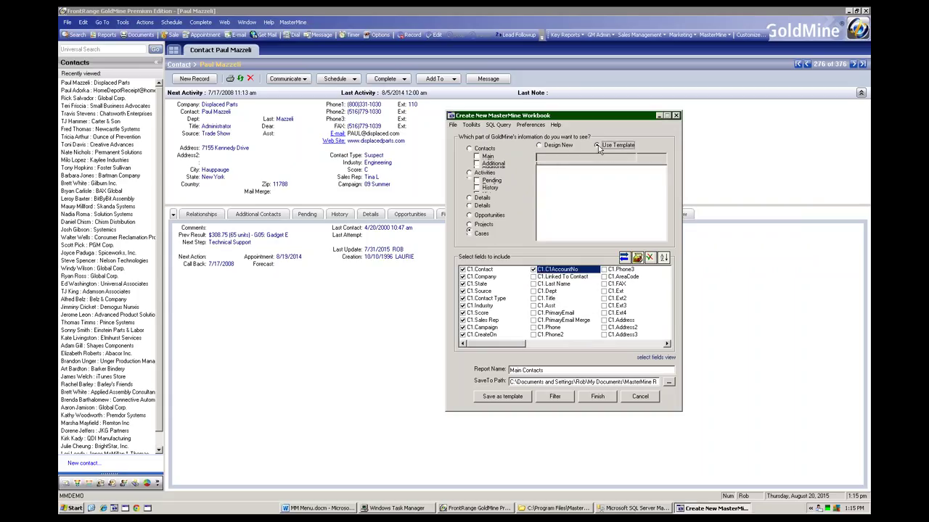
{"action": "right_click", "coordinate": [569, 194]}
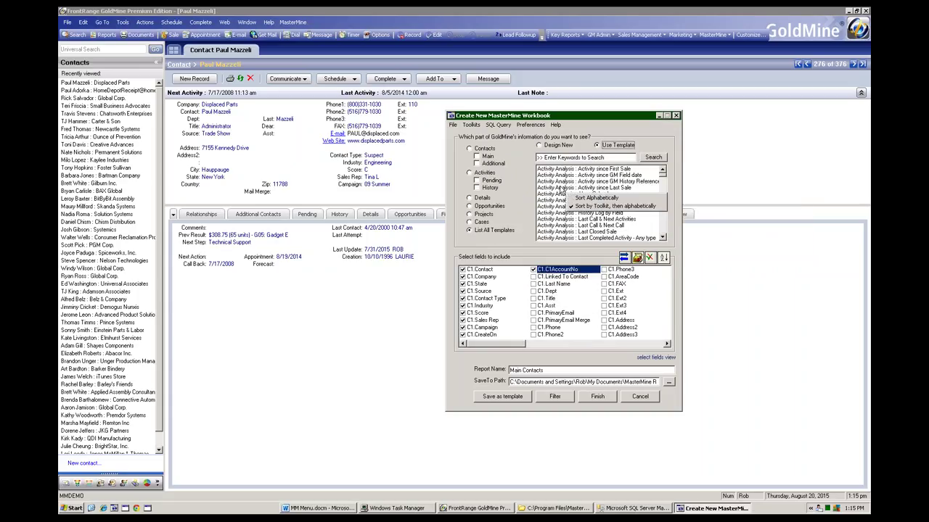
Step: Select the Activity since Last Sale template and dismiss its activity type selection
{"action": "left_click", "coordinate": [556, 188]}
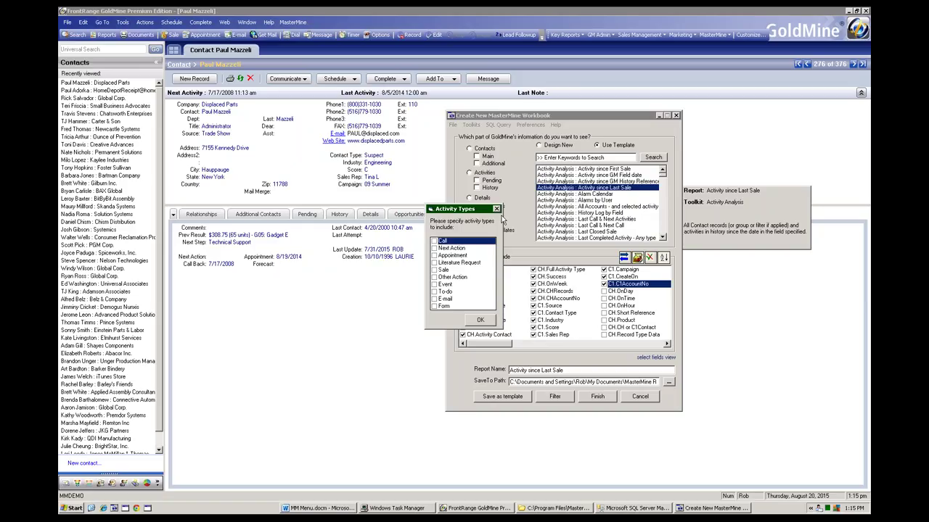
{"action": "left_click", "coordinate": [496, 209]}
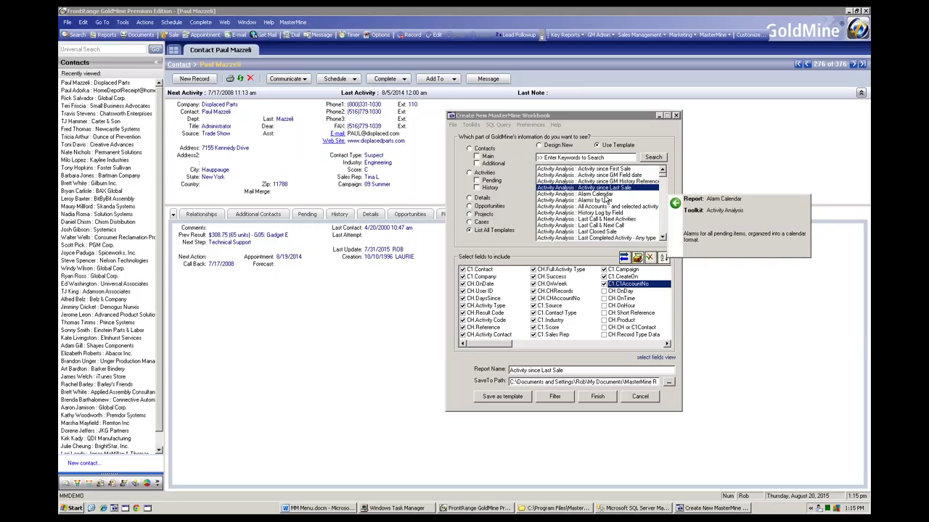
{"action": "left_click", "coordinate": [793, 220]}
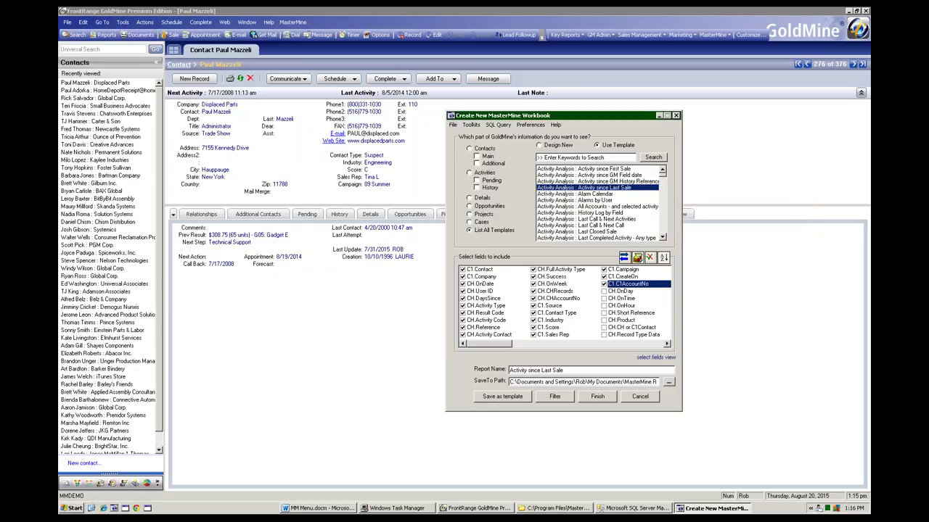
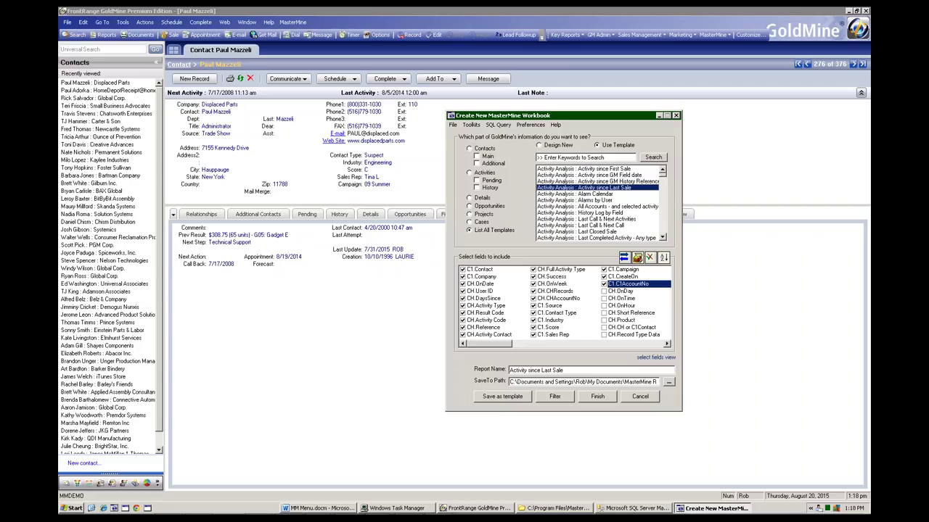
Step: Select the Activity since First Sale template and include the Sale, Call and Appointment activity types
{"action": "left_click", "coordinate": [624, 169]}
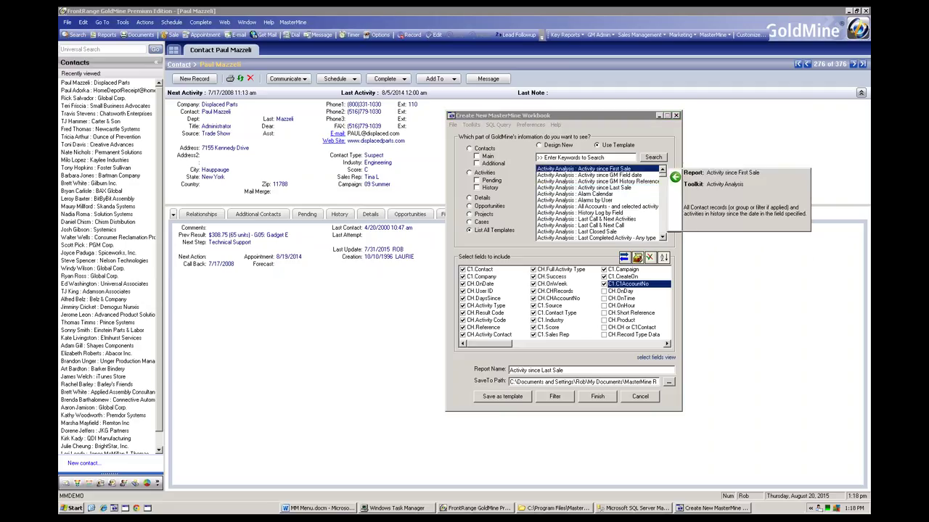
{"action": "double_click", "coordinate": [588, 169]}
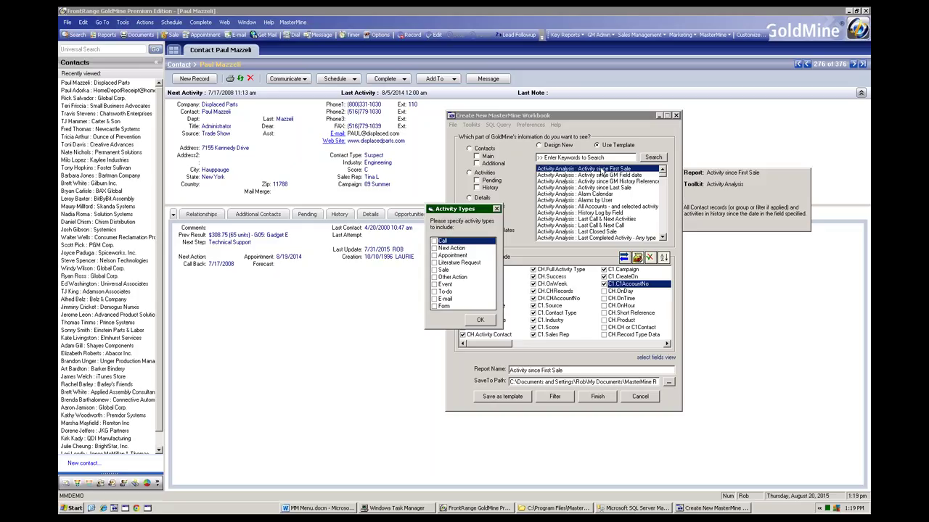
{"action": "left_click", "coordinate": [434, 270]}
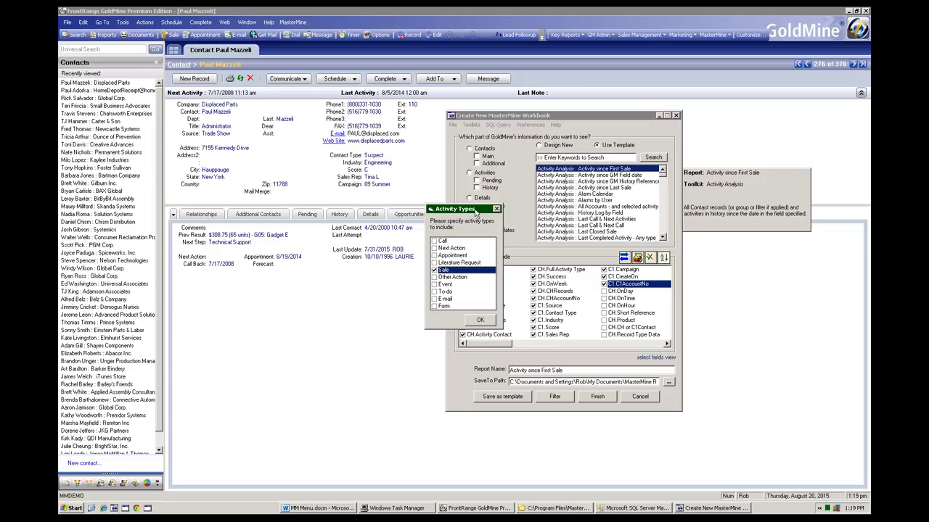
{"action": "left_click_drag", "start_coordinate": [476, 213], "coordinate": [549, 205]}
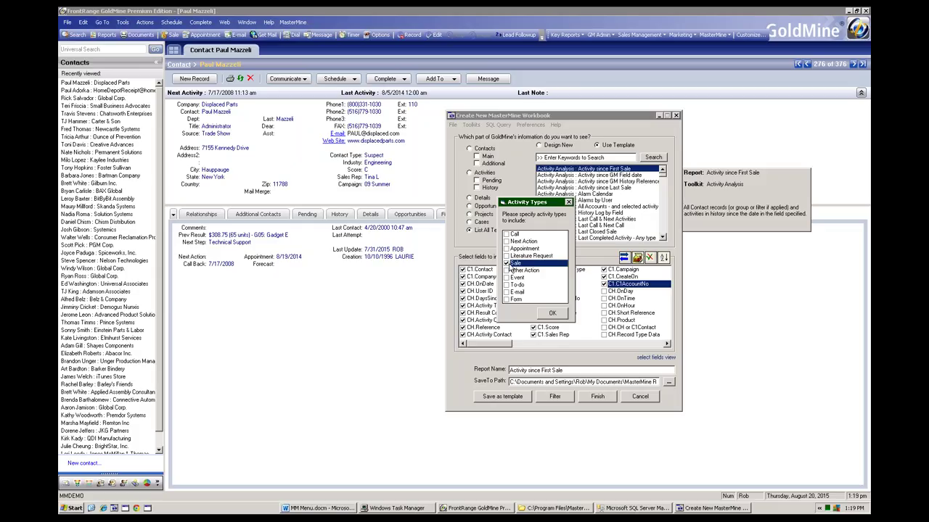
{"action": "left_click", "coordinate": [506, 234]}
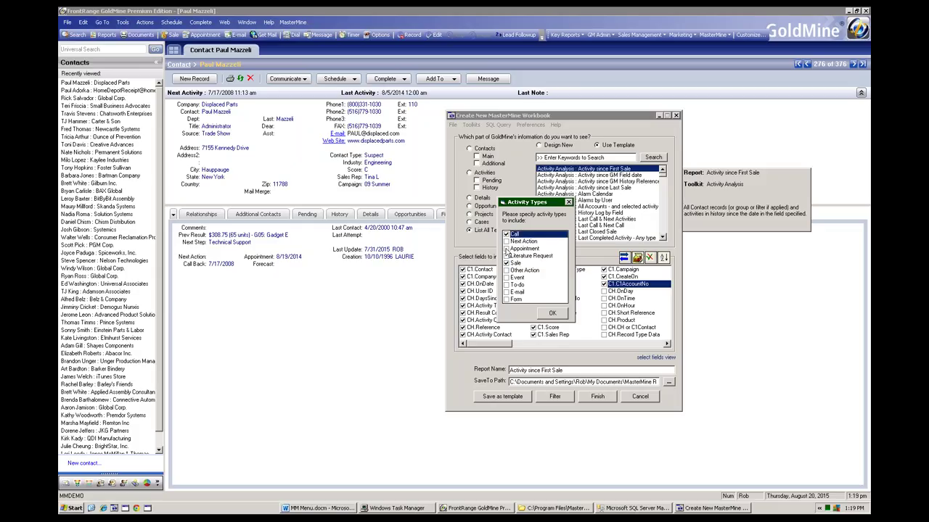
{"action": "left_click", "coordinate": [506, 249]}
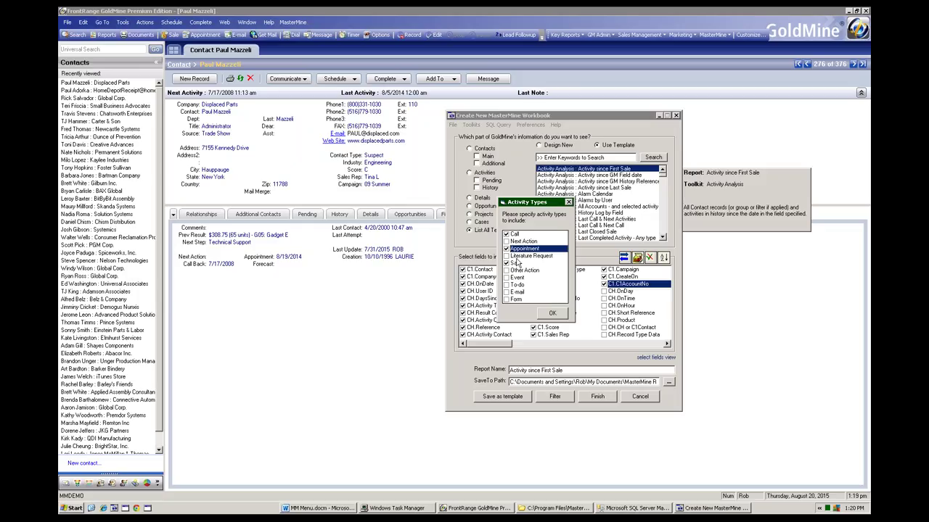
{"action": "left_click", "coordinate": [552, 313]}
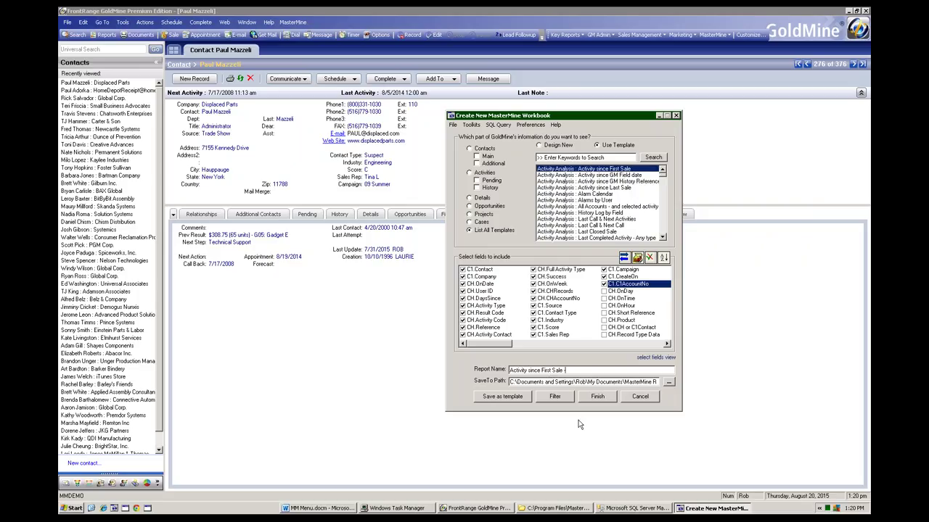
Step: Name the report "Activity since First Sale - CAS" and generate the workbook
{"action": "type", "text": "Co"}
{"action": "key", "text": "BackSpace"}
{"action": "type", "text": "AS"}
{"action": "left_click", "coordinate": [596, 397]}
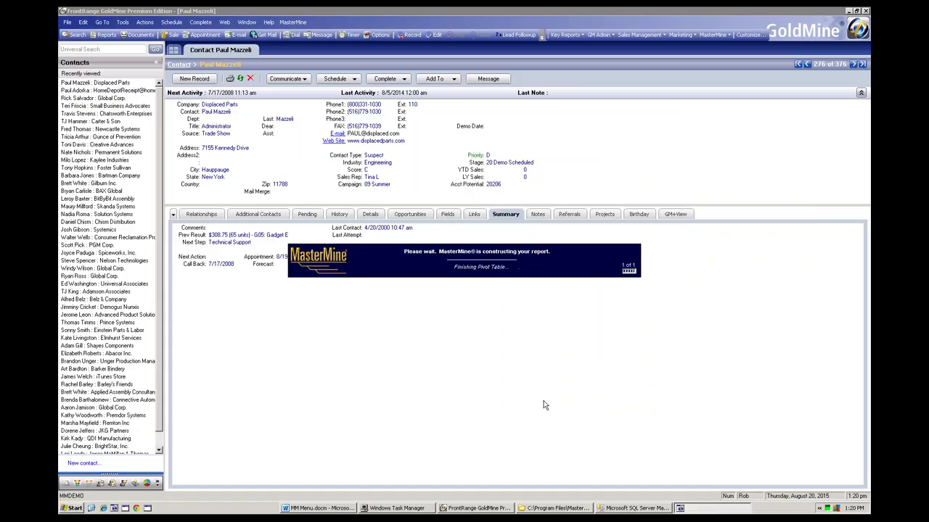
{"action": "left_click", "coordinate": [465, 277]}
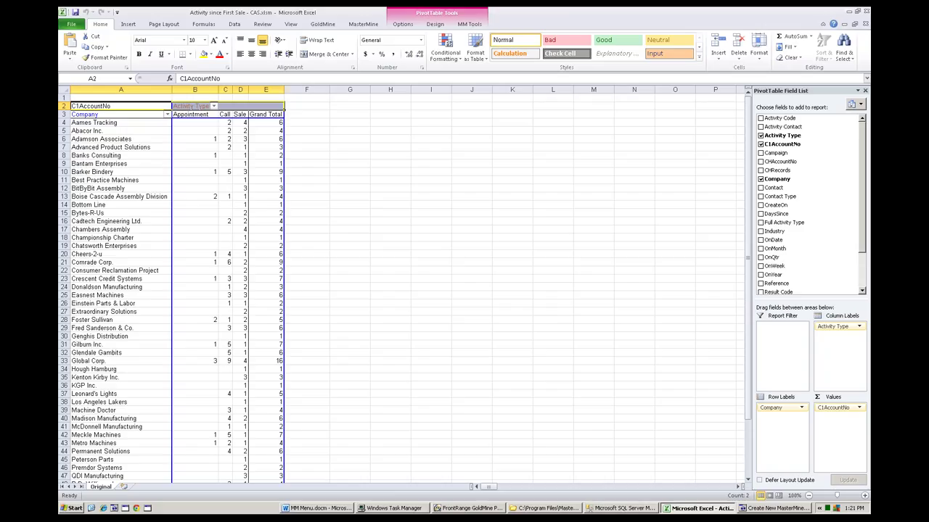
Step: Switch to the Create New MasterMine Workbook window and look through the full list of report templates
{"action": "left_click", "coordinate": [775, 508]}
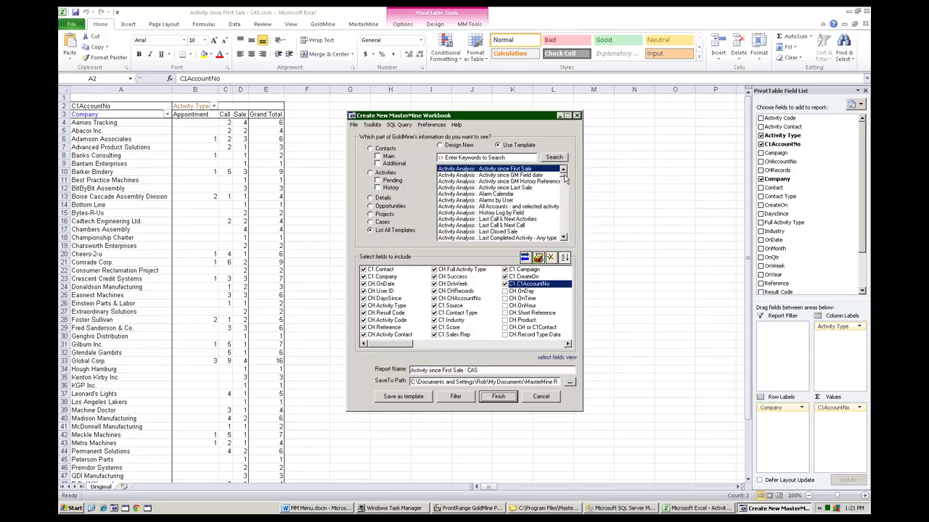
{"action": "left_click_drag", "start_coordinate": [565, 179], "coordinate": [568, 204]}
{"action": "mouse_move", "coordinate": [511, 193]}
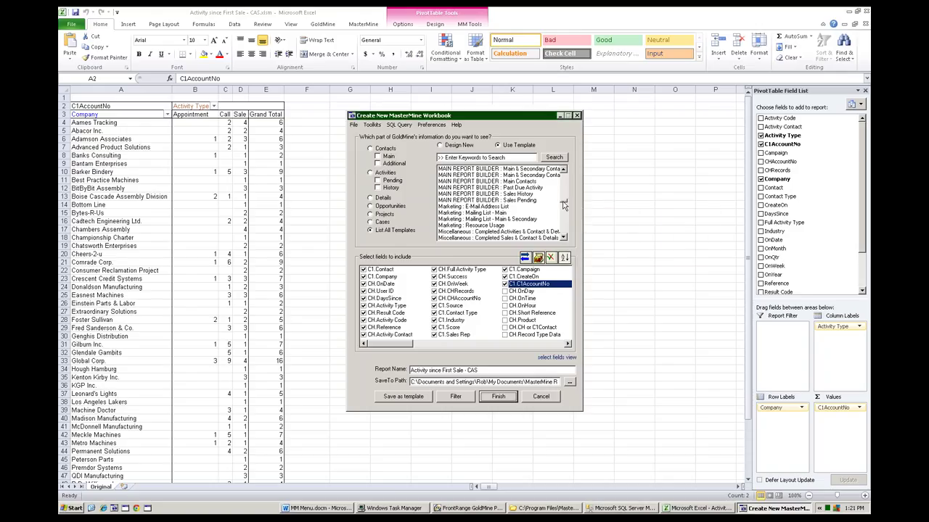
{"action": "scroll", "coordinate": [564, 205], "scroll_direction": "up", "scroll_amount": 5}
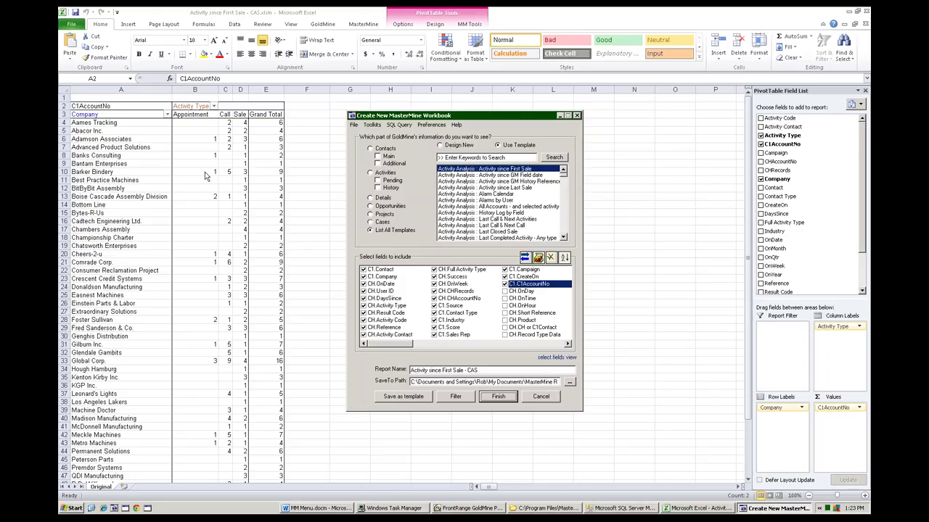
Step: Drill into Abacor Inc.'s grand total in the workbook, then open the 3/15/2014 row's contact in GoldMine and show its history
{"action": "left_click", "coordinate": [228, 139]}
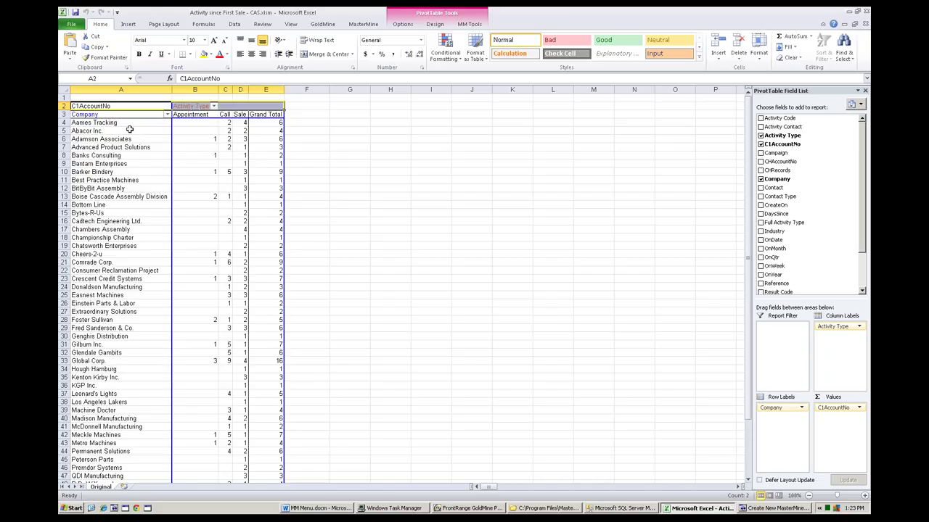
{"action": "double_click", "coordinate": [265, 130]}
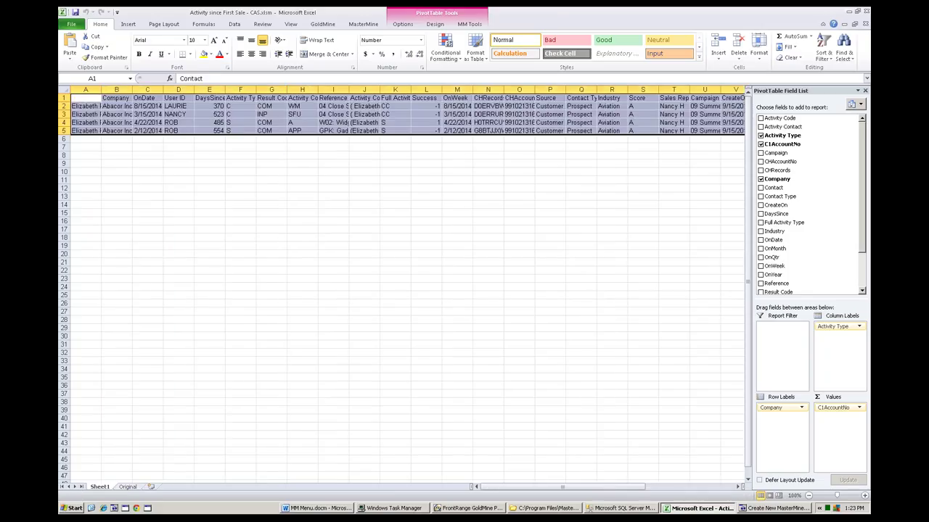
{"action": "double_click", "coordinate": [219, 114]}
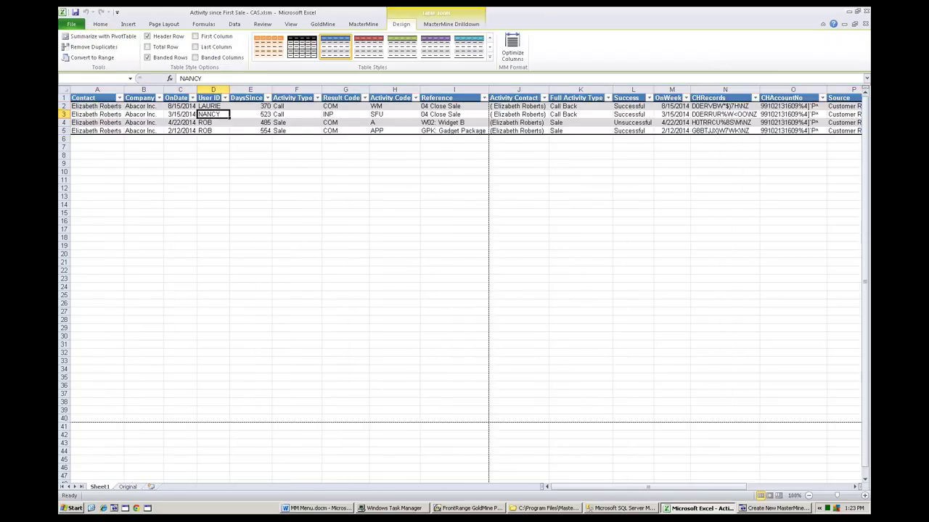
{"action": "left_click", "coordinate": [339, 215]}
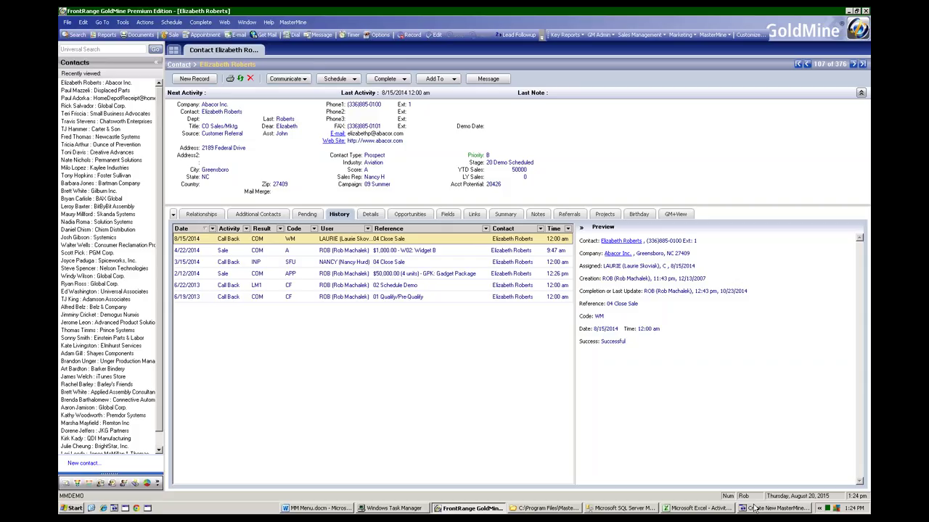
Step: Return to the workbook's Original sheet and show OnDate detail for Aames Tracking in the pivot table
{"action": "left_click", "coordinate": [679, 512]}
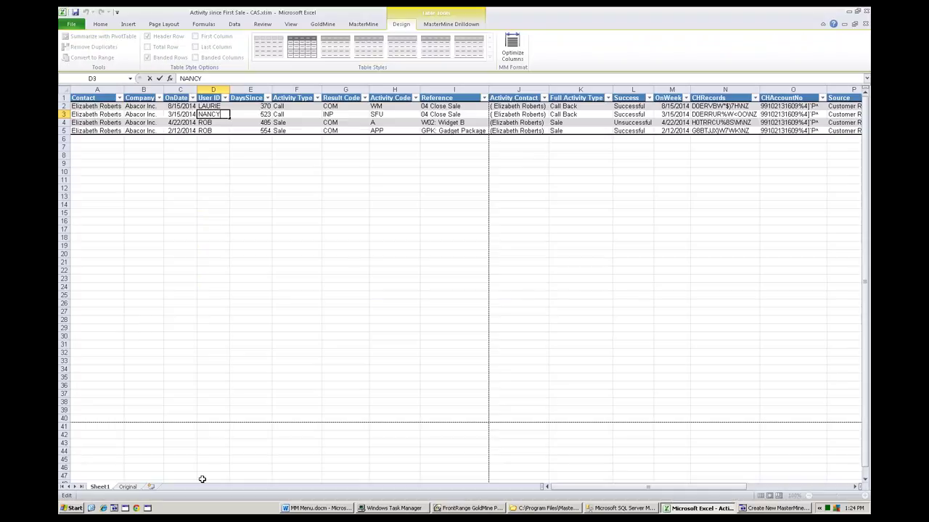
{"action": "left_click", "coordinate": [128, 487]}
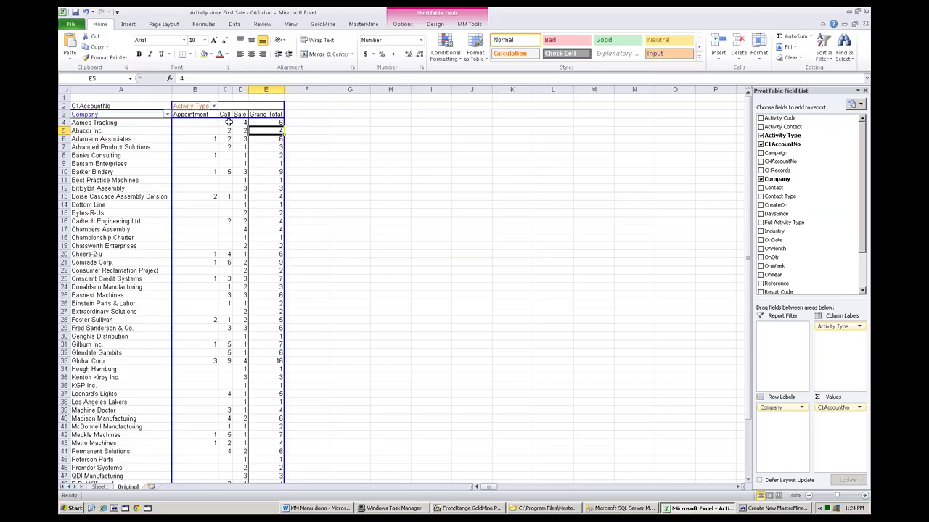
{"action": "double_click", "coordinate": [113, 124]}
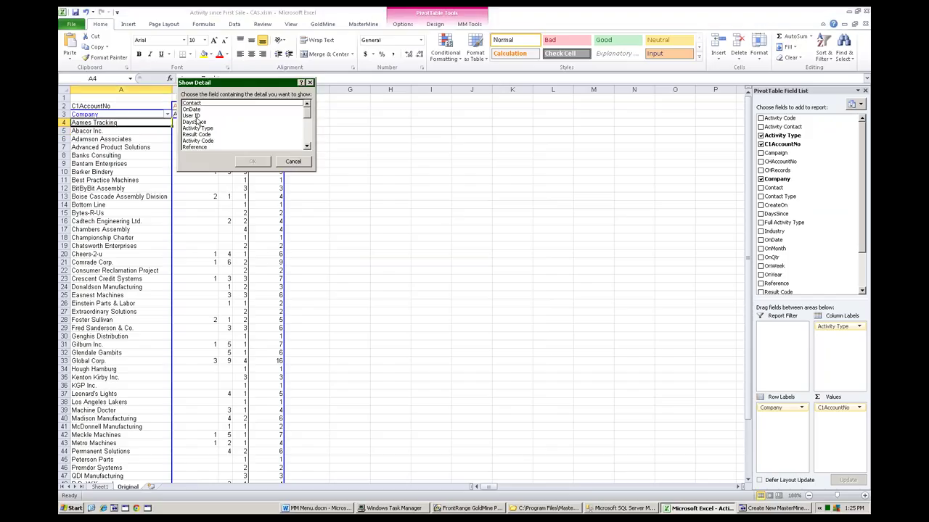
{"action": "double_click", "coordinate": [193, 109]}
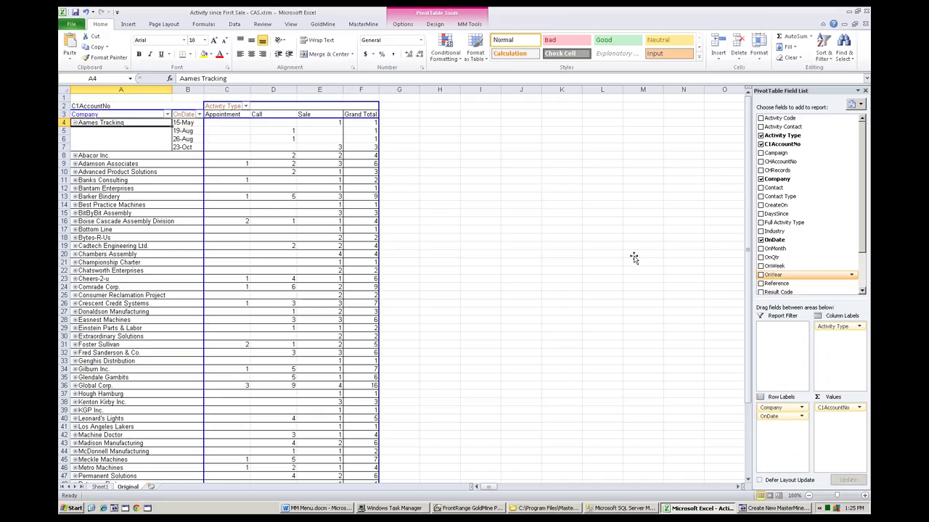
Step: Add OnYear between Company and OnDate in the pivot table's row labels, and add Reference after OnDate
{"action": "left_click_drag", "start_coordinate": [173, 132], "coordinate": [175, 130]}
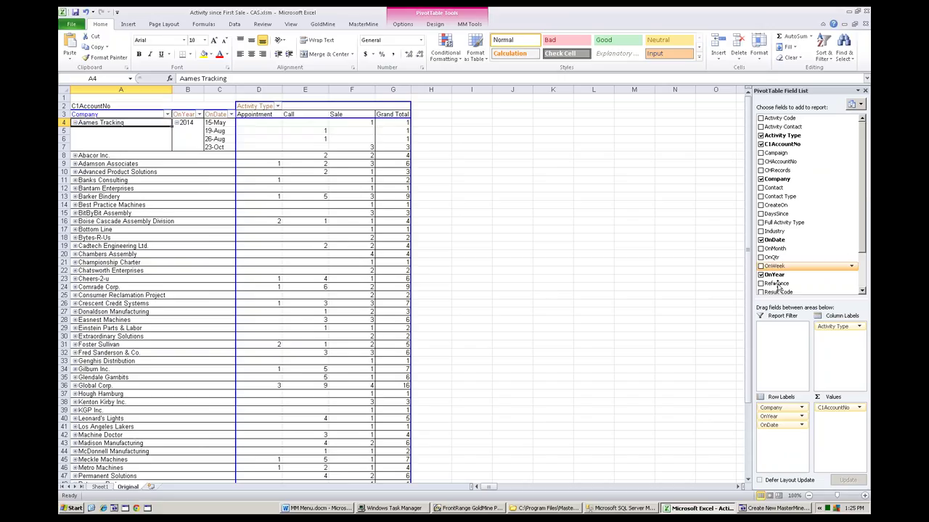
{"action": "left_click_drag", "start_coordinate": [778, 286], "coordinate": [93, 79]}
{"action": "left_click_drag", "start_coordinate": [109, 247], "coordinate": [109, 247]}
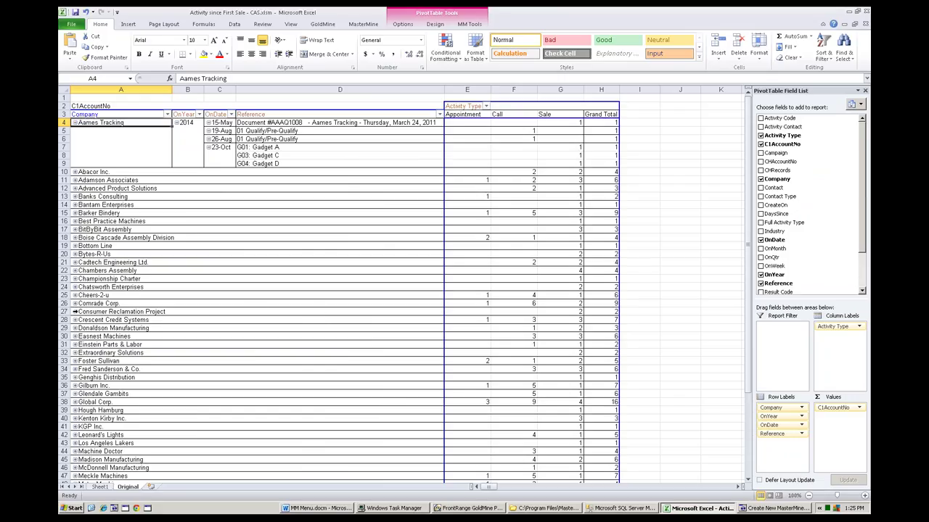
Step: Expand Crescent Credit Systems to show its activities by year, date and reference
{"action": "left_click", "coordinate": [75, 311]}
{"action": "left_click", "coordinate": [75, 311]}
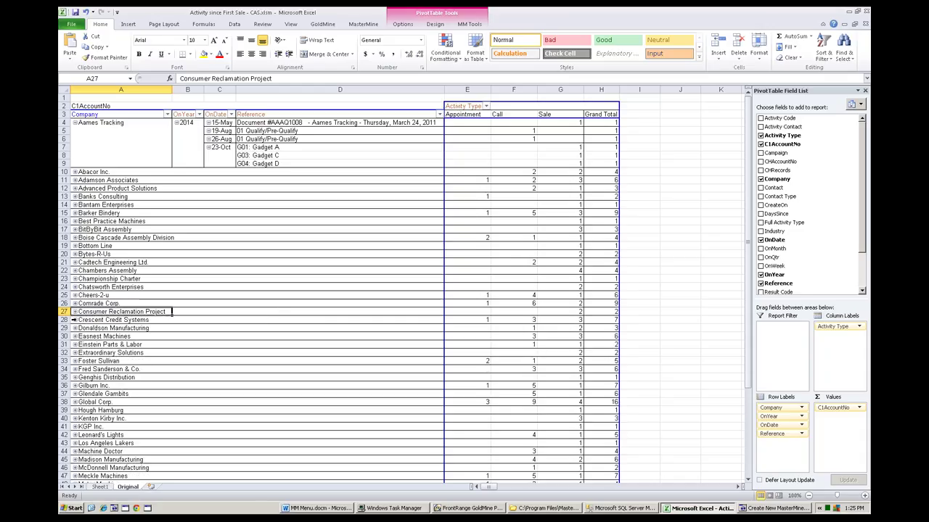
{"action": "left_click", "coordinate": [75, 320]}
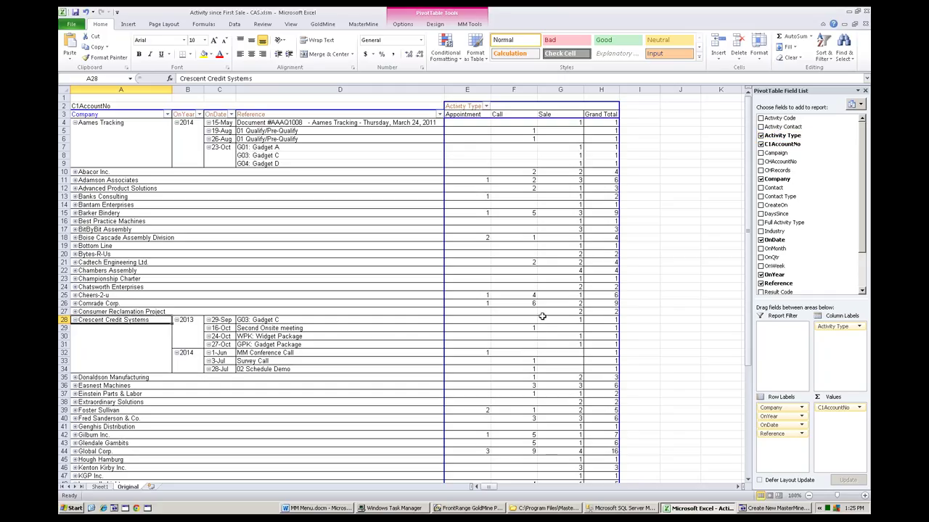
Step: Move Activity Type from the column labels to the row labels before Reference, and optimize the column widths
{"action": "left_click_drag", "start_coordinate": [467, 106], "coordinate": [246, 328]}
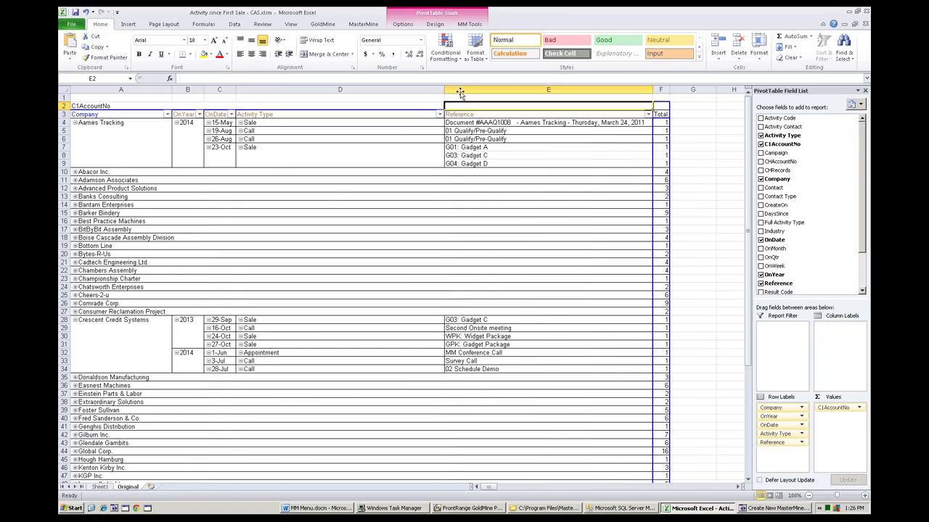
{"action": "left_click", "coordinate": [376, 23]}
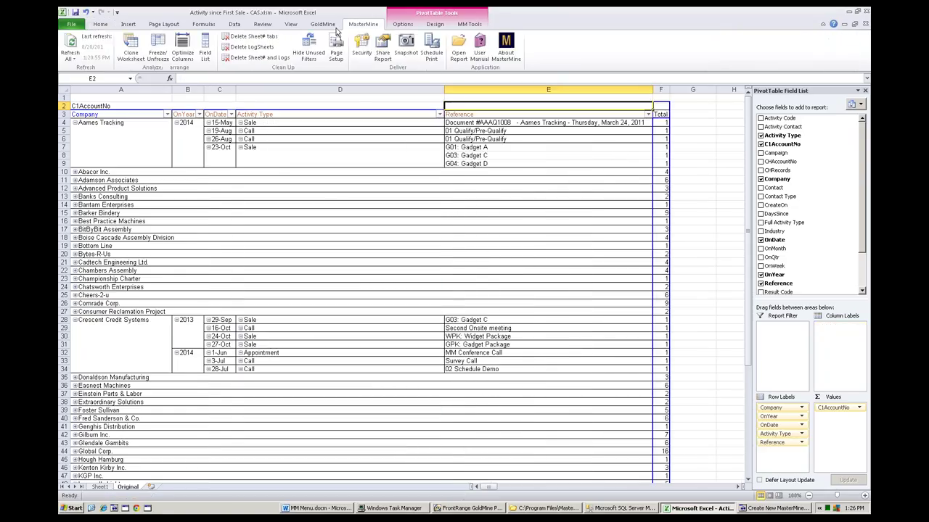
{"action": "left_click", "coordinate": [181, 49]}
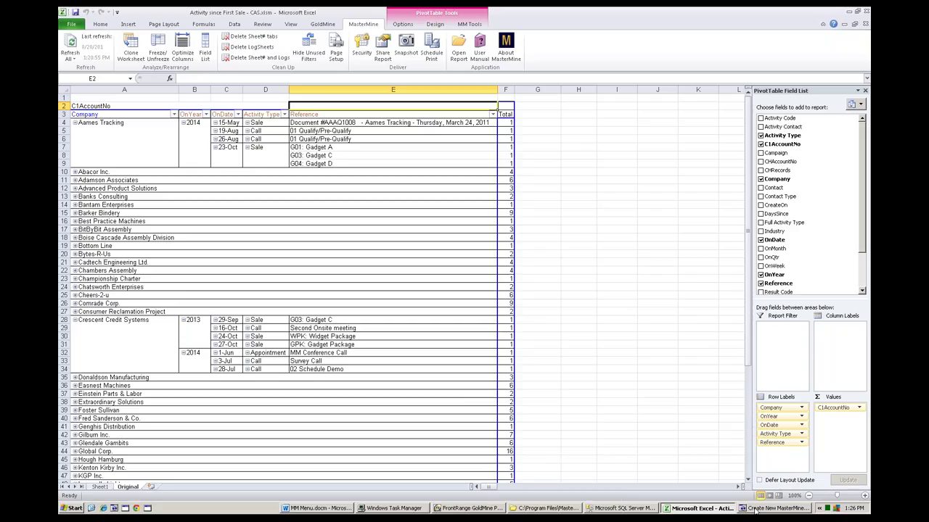
Step: Return to the workbook builder over GoldMine and try the Activity since Last Sale template, accepting its activity types prompt without selecting any
{"action": "left_click", "coordinate": [456, 509]}
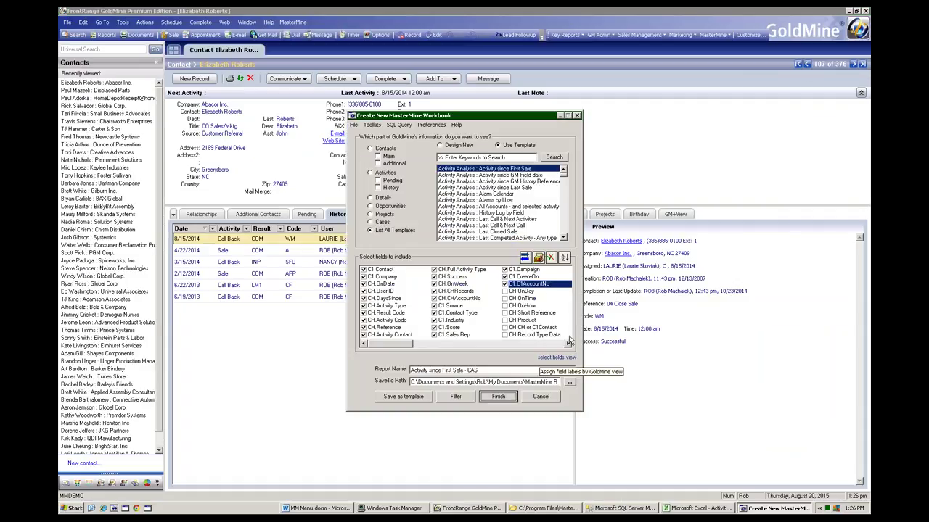
{"action": "mouse_move", "coordinate": [506, 174]}
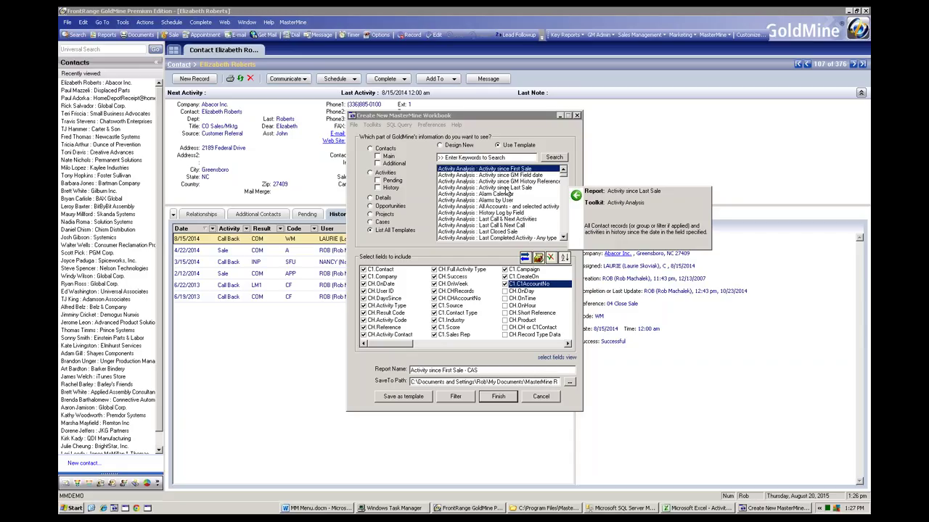
{"action": "left_click", "coordinate": [509, 189]}
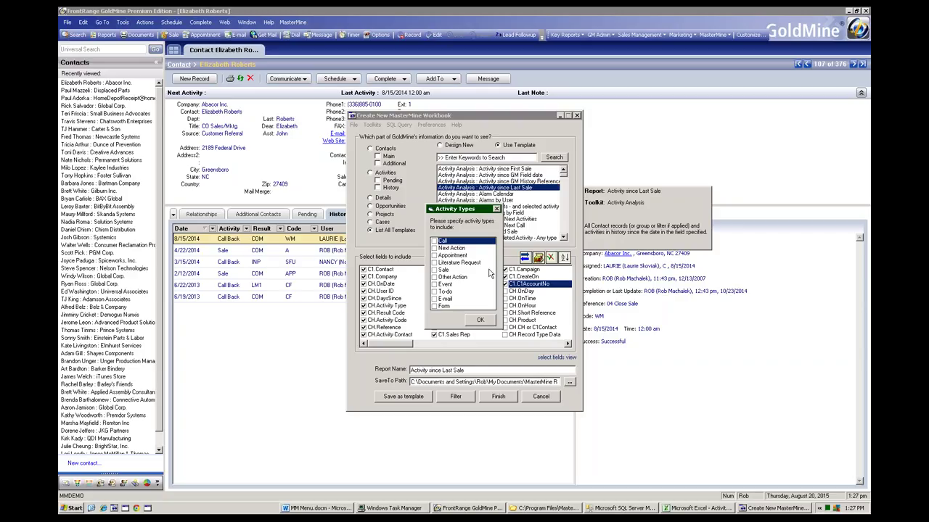
{"action": "left_click", "coordinate": [480, 320]}
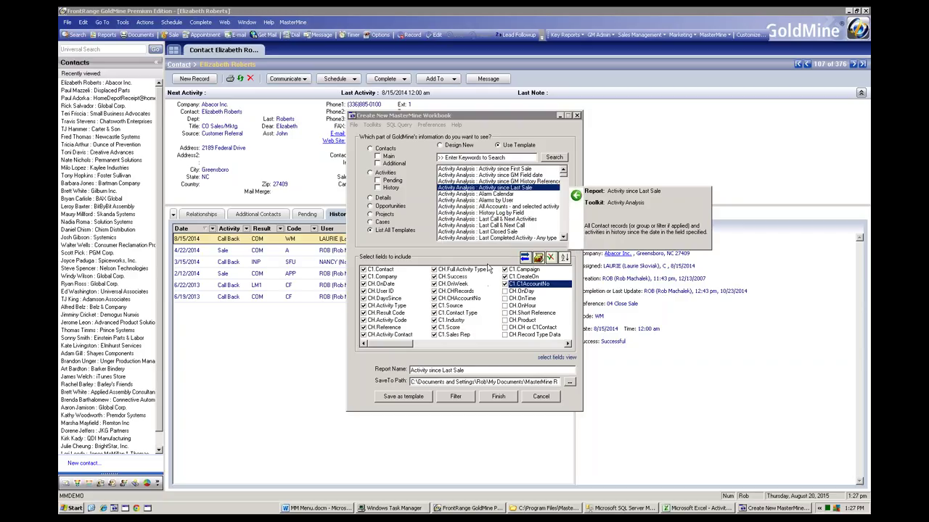
Step: Select the Activity since GM Field date template and check the Demo Date field on the GoldMine contact record
{"action": "left_click", "coordinate": [498, 176]}
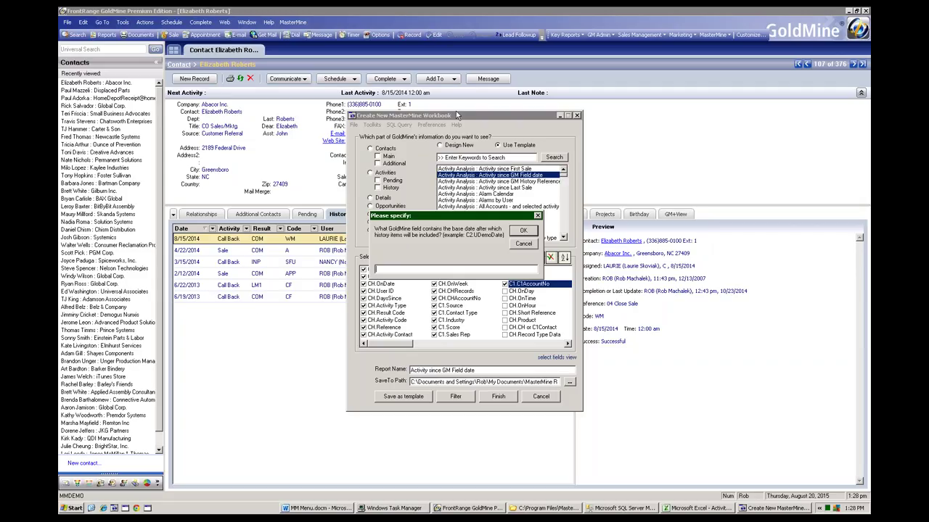
{"action": "left_click", "coordinate": [653, 157]}
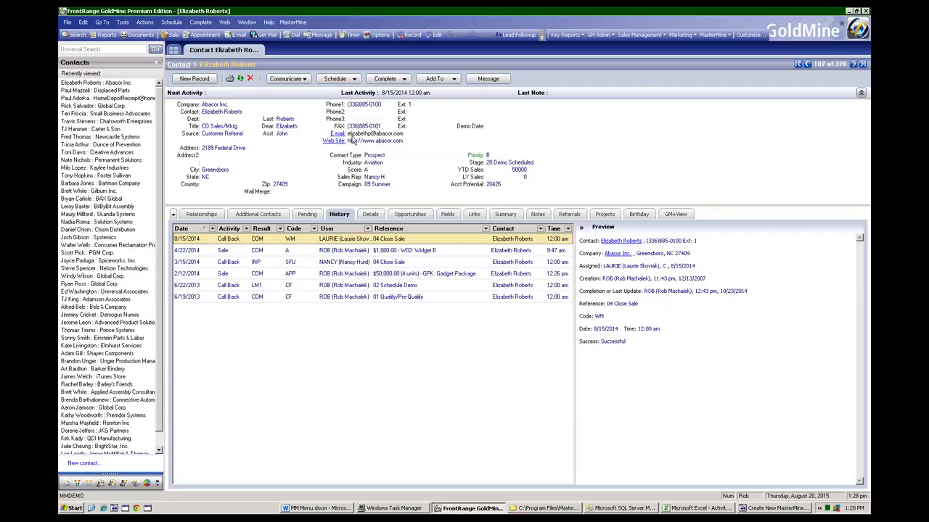
{"action": "left_click", "coordinate": [496, 128]}
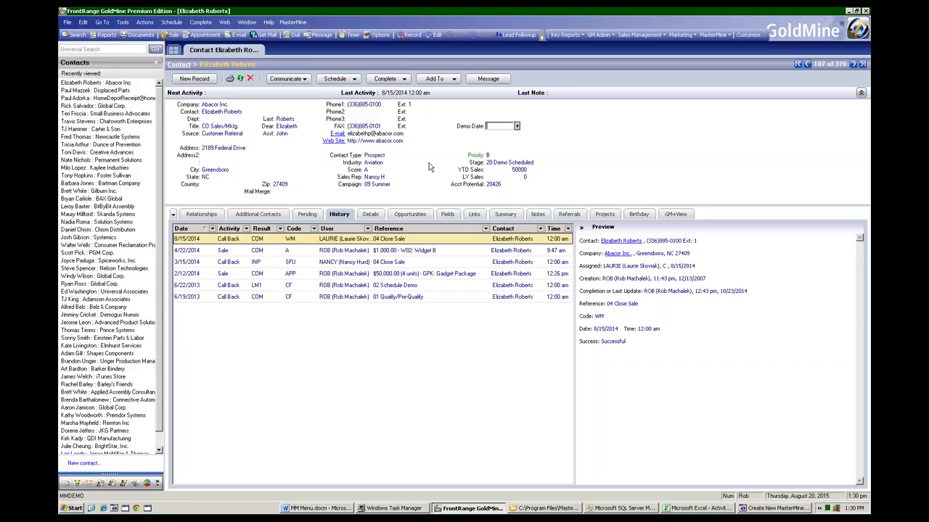
Step: Review the template's base date field prompt, then examine the Demo Date field and the contact's Summary dates in GoldMine
{"action": "left_click", "coordinate": [703, 509]}
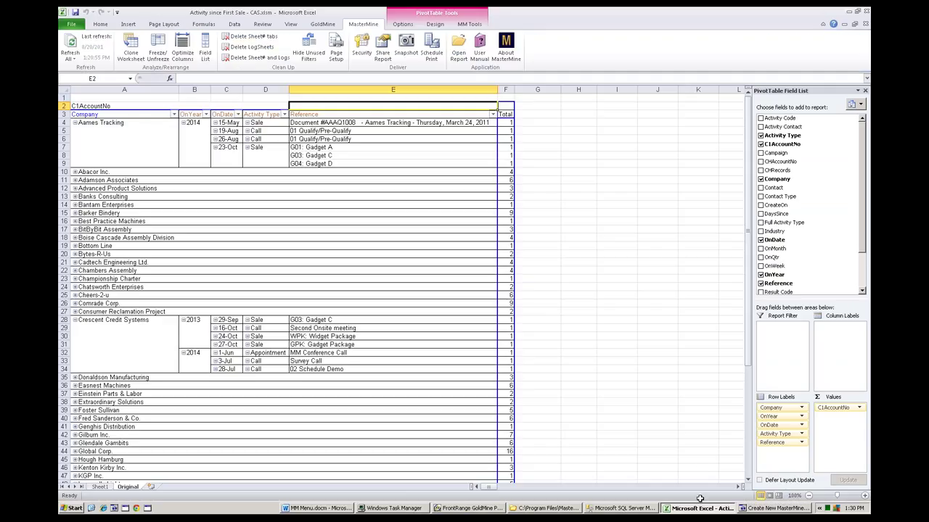
{"action": "left_click", "coordinate": [743, 509]}
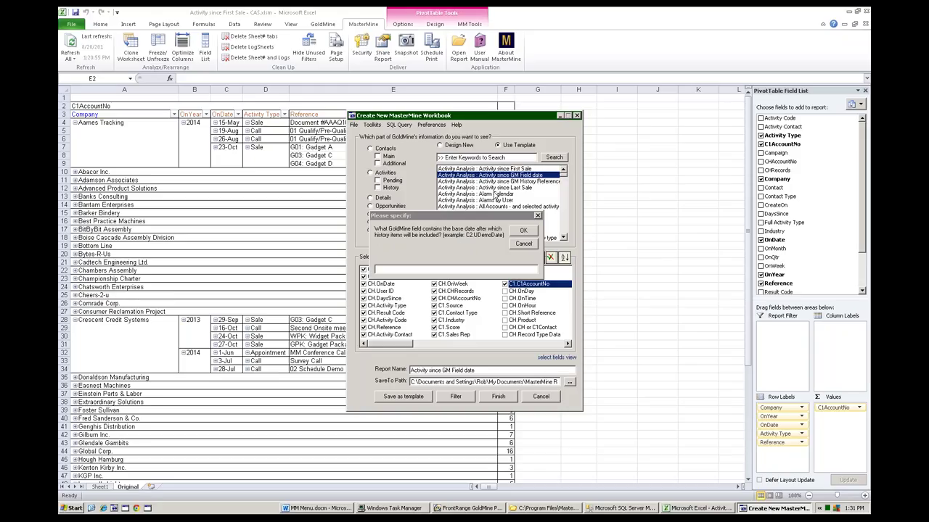
{"action": "left_click", "coordinate": [384, 272]}
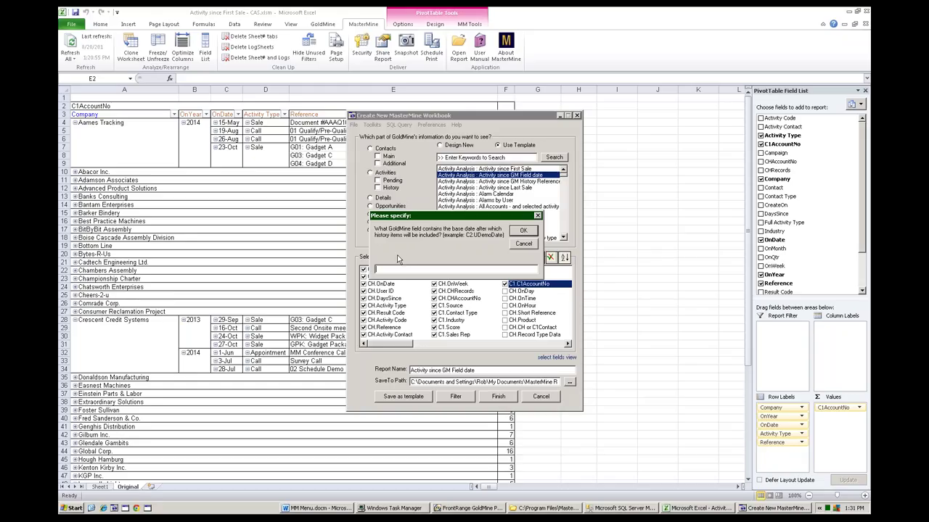
{"action": "left_click", "coordinate": [454, 509]}
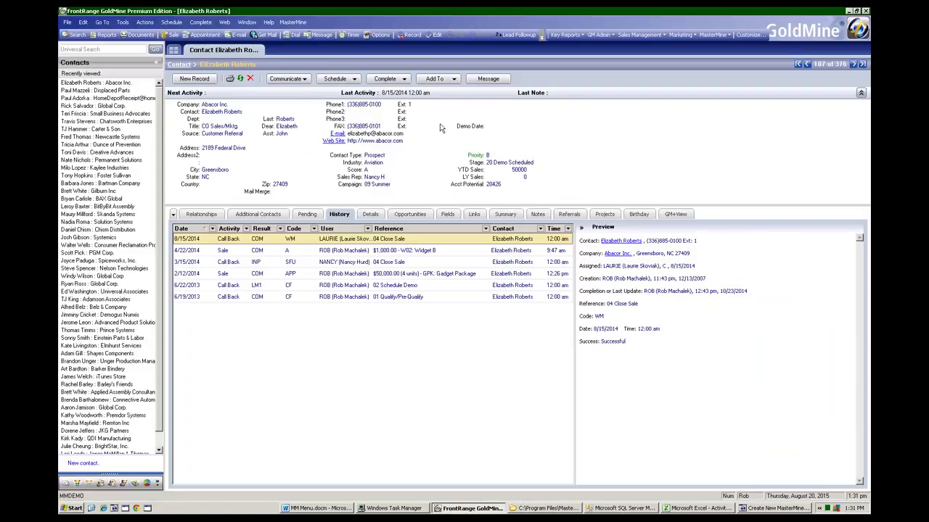
{"action": "right_click", "coordinate": [477, 130]}
{"action": "left_click", "coordinate": [510, 215]}
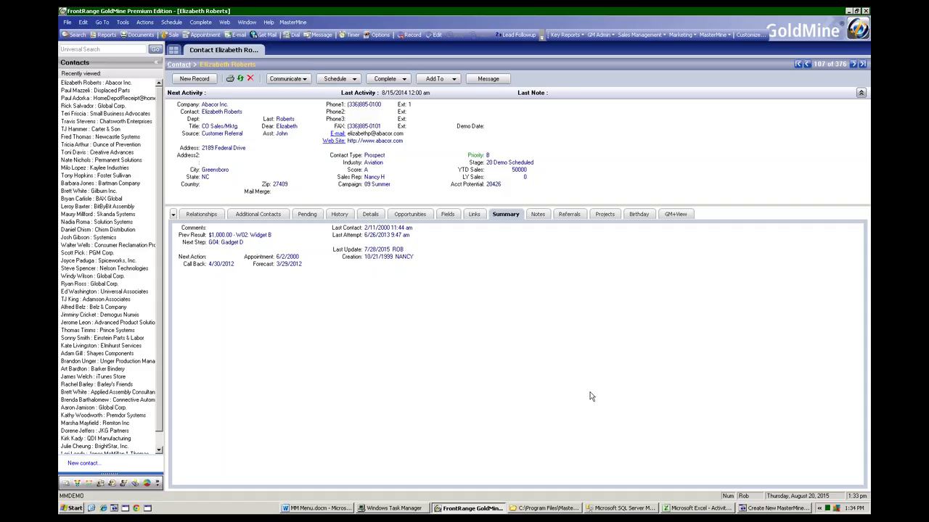
Step: Enter C2.LastContOn as the template's base date field and include the Call and Appointment activity types
{"action": "left_click", "coordinate": [771, 508]}
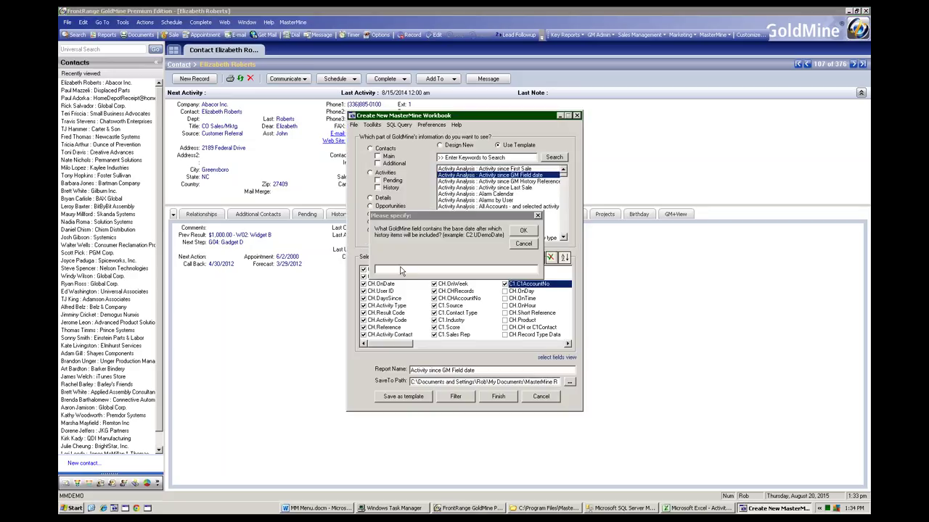
{"action": "type", "text": "C2"}
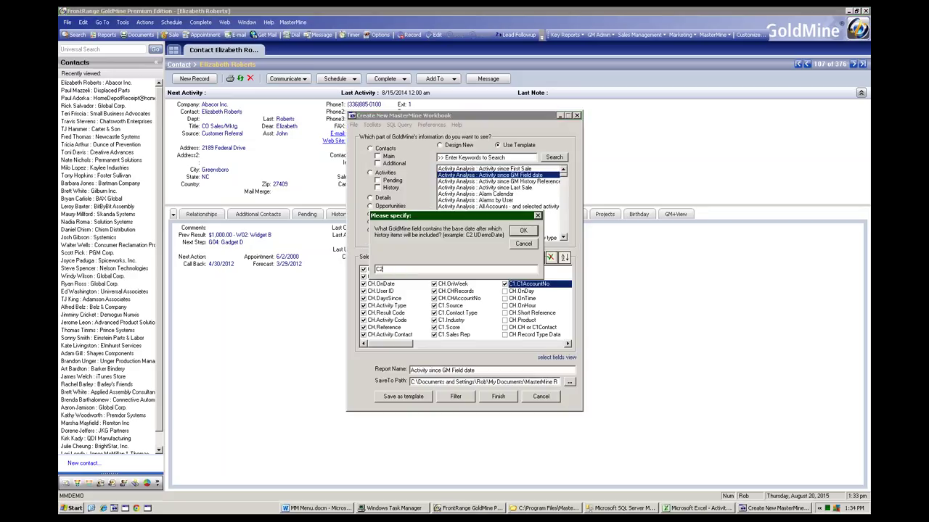
{"action": "type", "text": ".LastContOn"}
{"action": "left_click", "coordinate": [519, 232]}
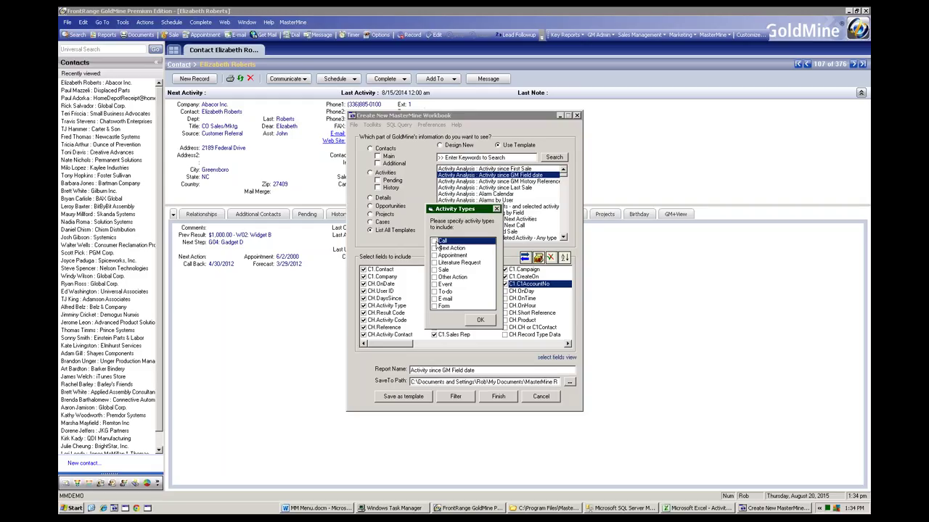
{"action": "left_click", "coordinate": [435, 256]}
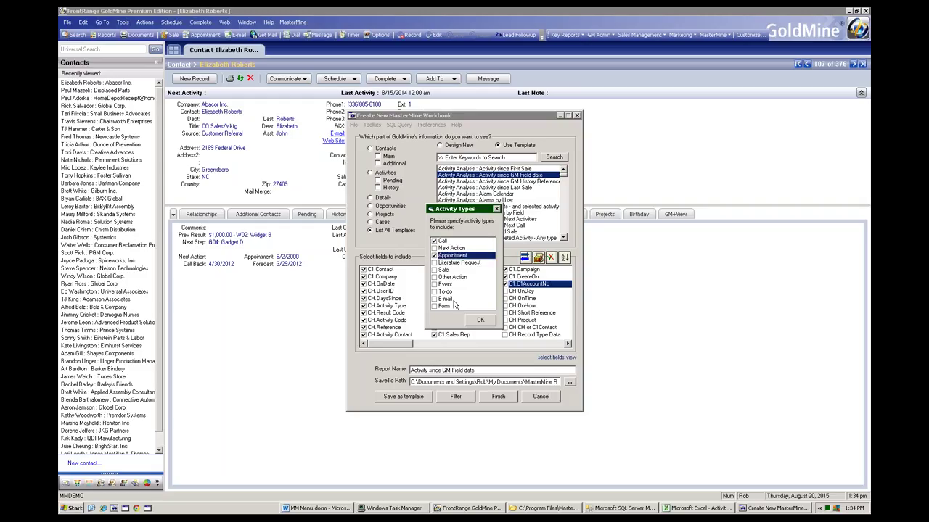
{"action": "left_click", "coordinate": [474, 321]}
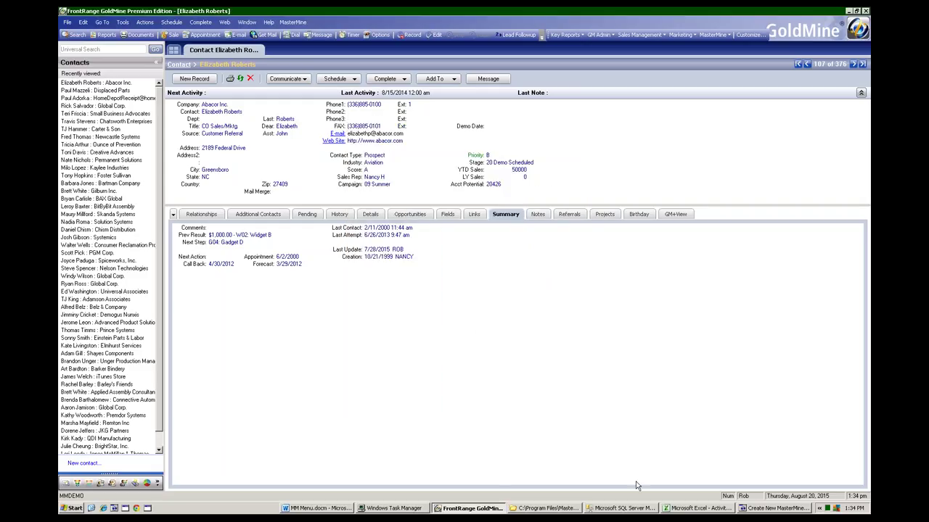
Step: Compare the C2.LastContactOn label with its database name in the workbook builder's field list and include that field in the report
{"action": "left_click", "coordinate": [771, 508]}
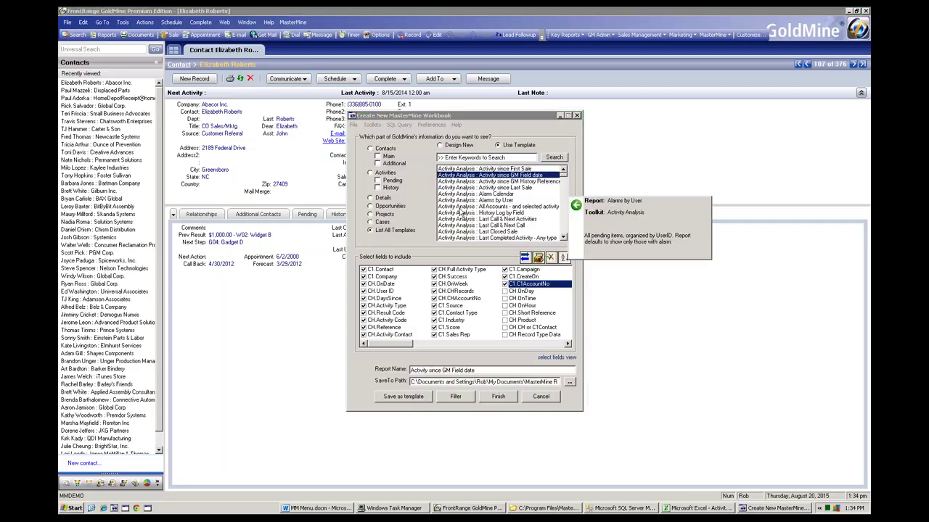
{"action": "left_click", "coordinate": [291, 297]}
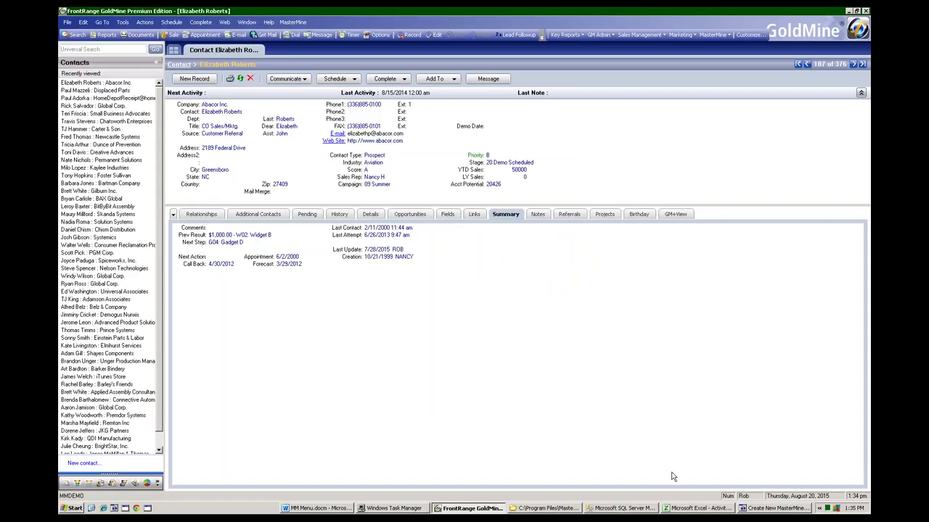
{"action": "left_click", "coordinate": [755, 507]}
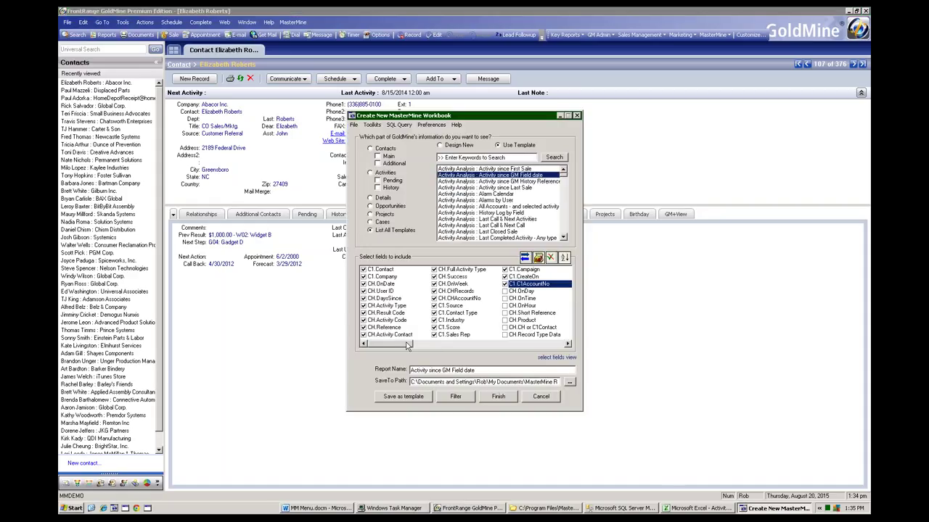
{"action": "left_click_drag", "start_coordinate": [413, 345], "coordinate": [491, 353]}
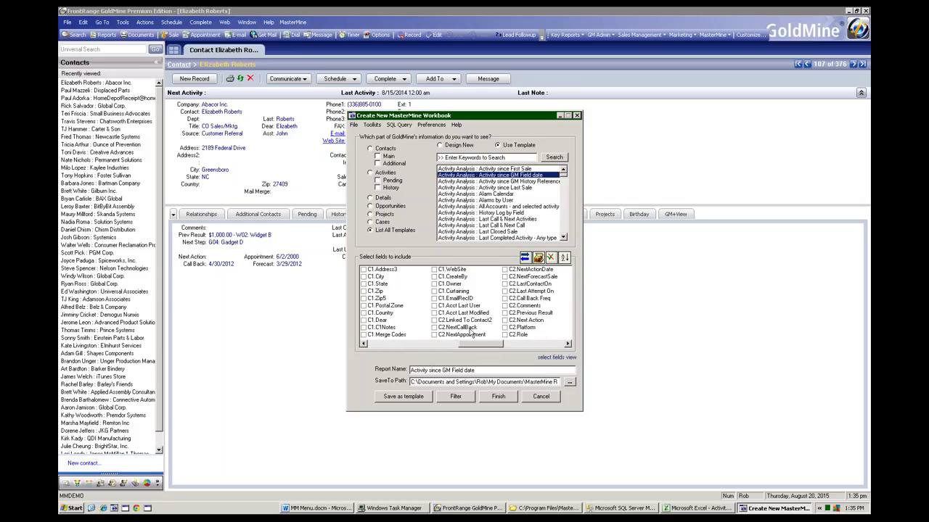
{"action": "left_click", "coordinate": [531, 285]}
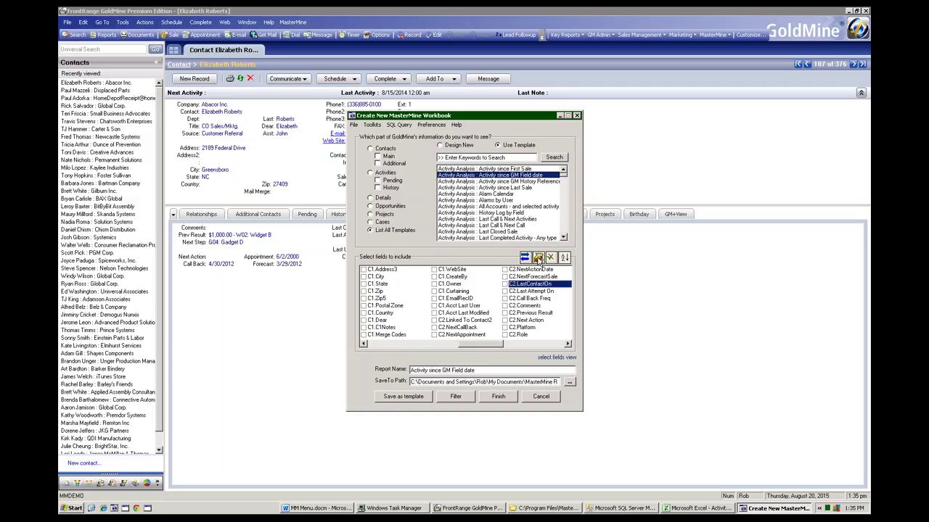
{"action": "left_click", "coordinate": [537, 258]}
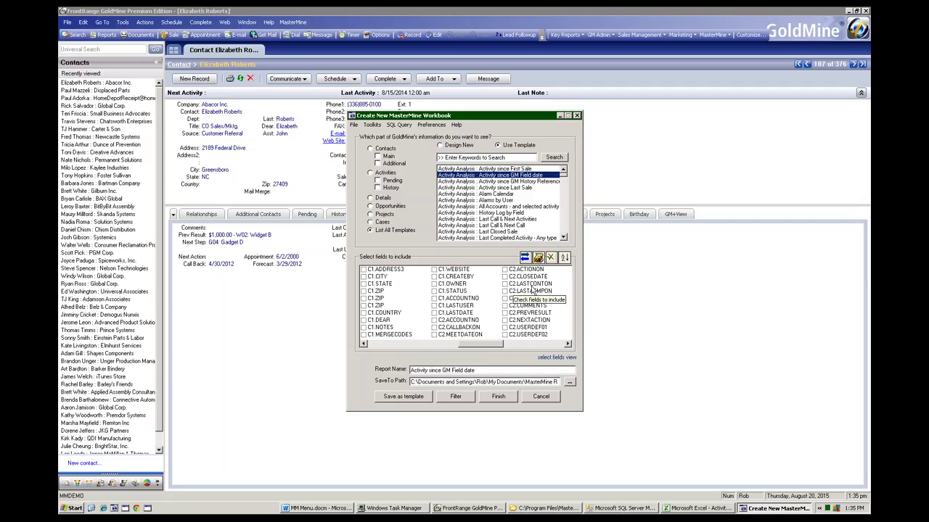
{"action": "left_click", "coordinate": [538, 258]}
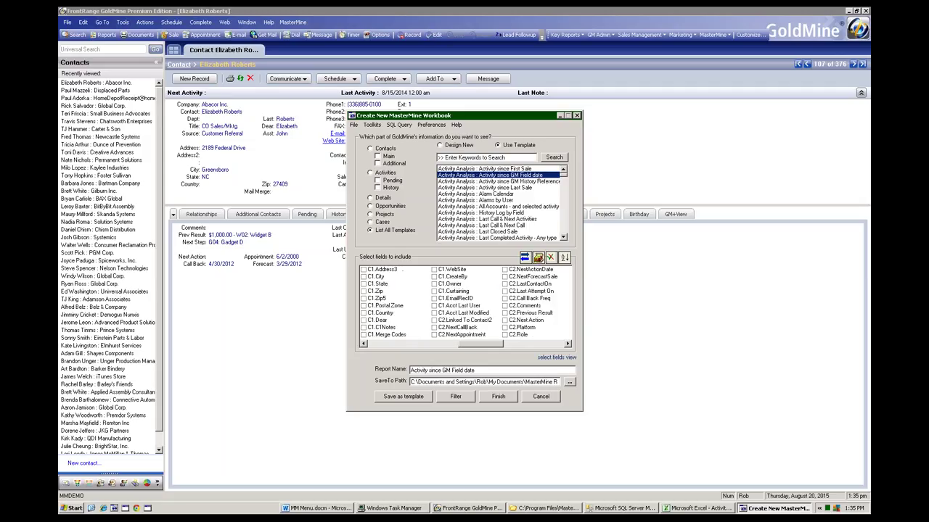
{"action": "left_click", "coordinate": [505, 284]}
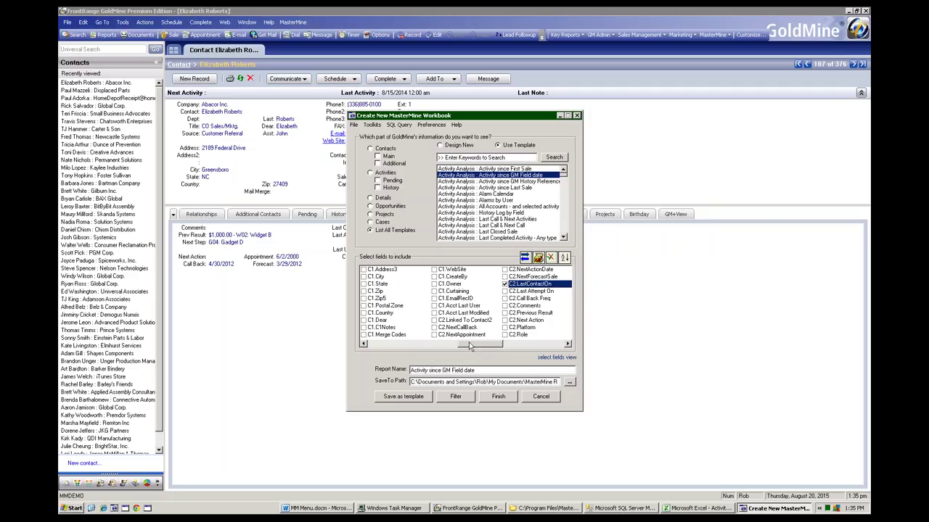
{"action": "left_click_drag", "start_coordinate": [476, 347], "coordinate": [359, 344]}
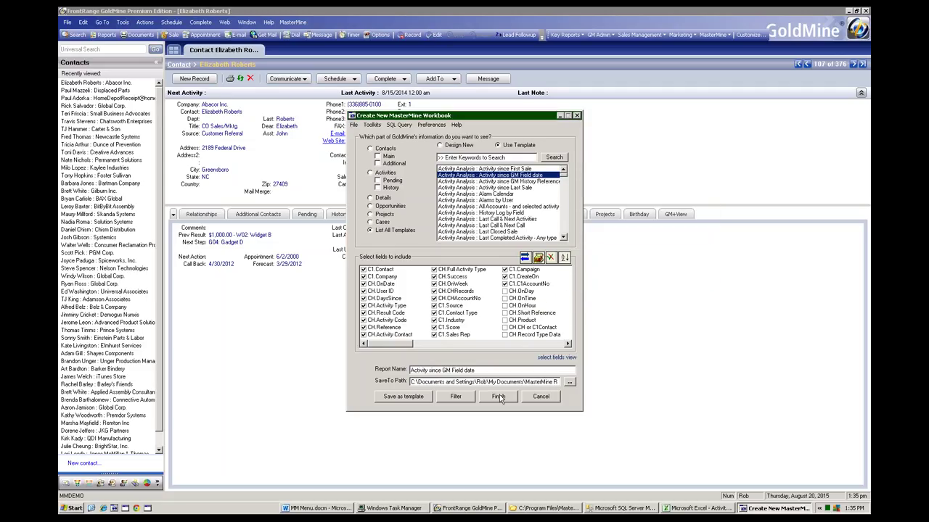
Step: Select the Activity since GM History Reference template and examine the contact's History reference lines in GoldMine, such as 02 Schedule Demo
{"action": "left_click", "coordinate": [498, 183]}
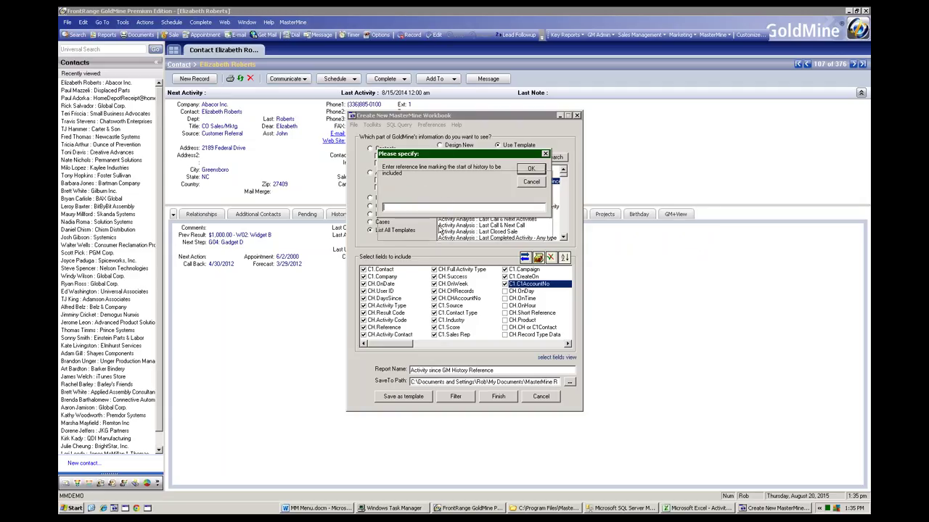
{"action": "left_click_drag", "start_coordinate": [464, 154], "coordinate": [460, 225]}
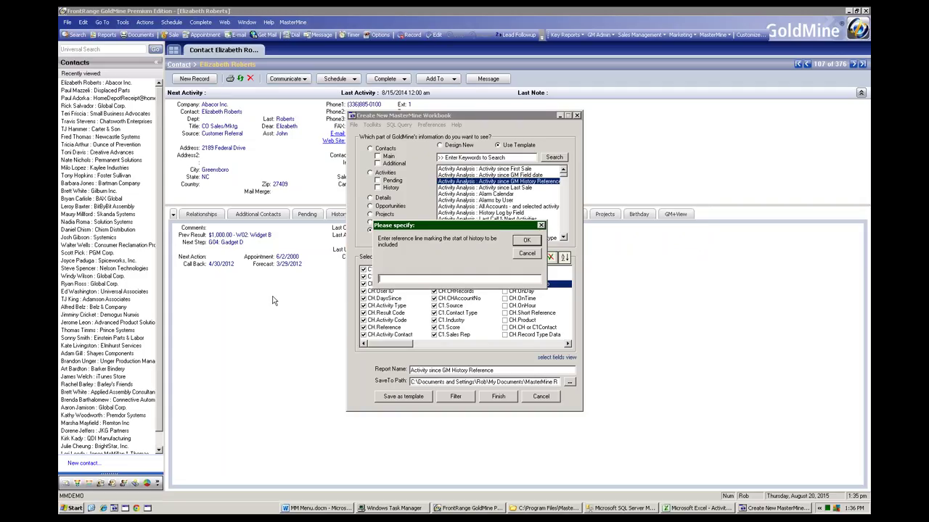
{"action": "key", "text": "Escape"}
{"action": "left_click", "coordinate": [339, 216]}
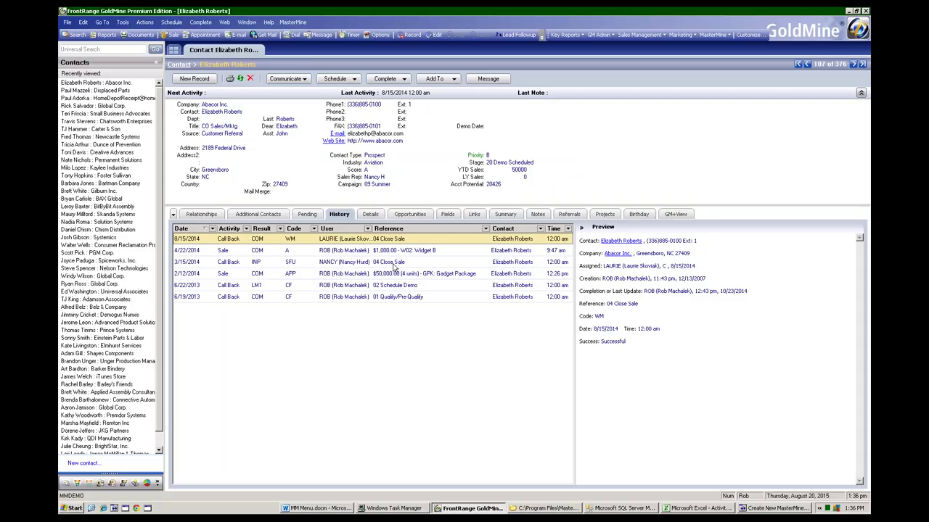
{"action": "left_click", "coordinate": [390, 289]}
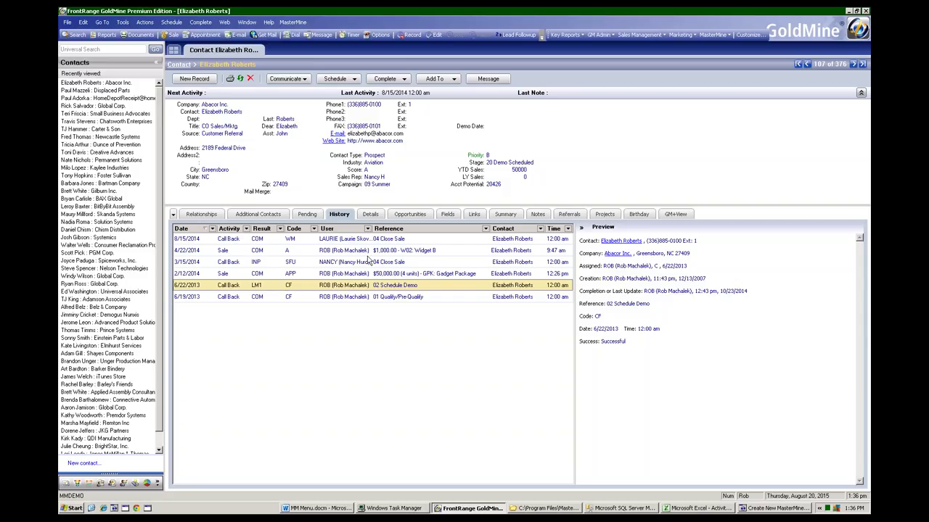
Step: Return to the workbook builder, cancel the reference line prompt and accept the activity types prompt without selecting any
{"action": "left_click", "coordinate": [762, 510]}
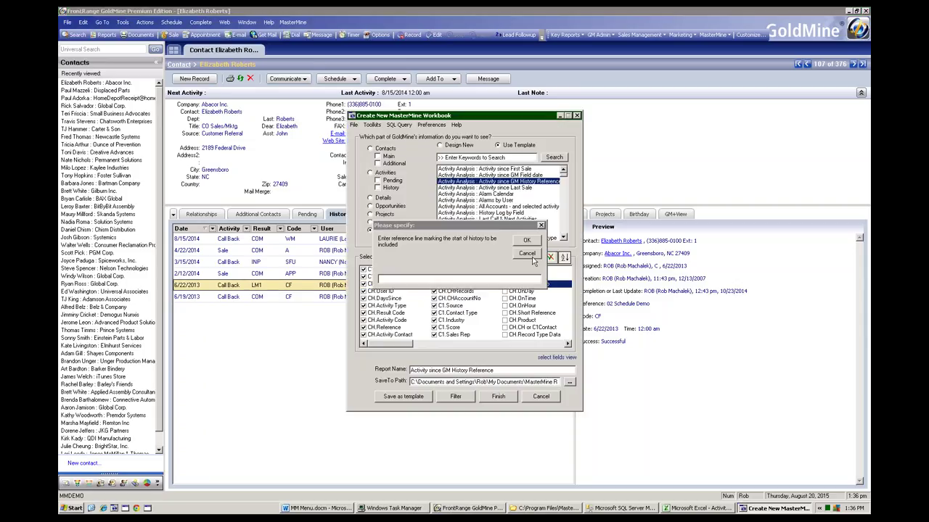
{"action": "left_click", "coordinate": [532, 256]}
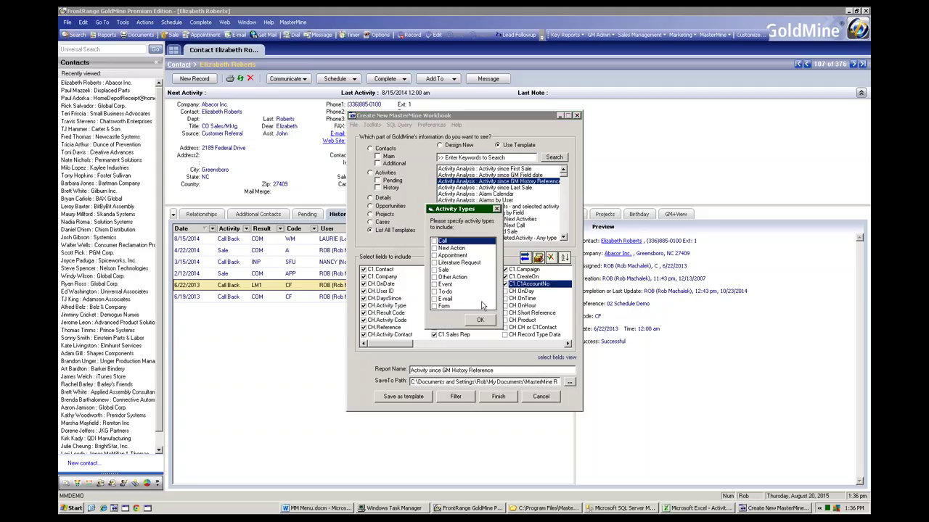
{"action": "left_click", "coordinate": [481, 321]}
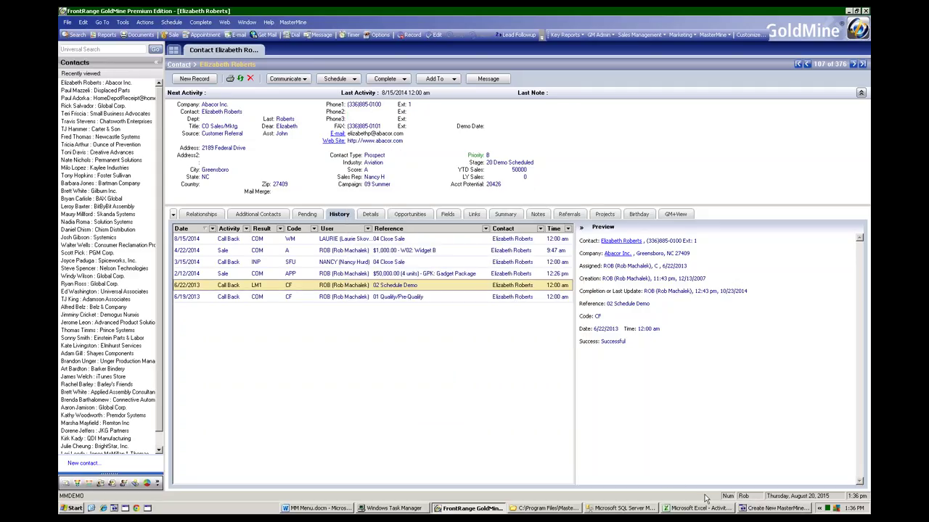
{"action": "left_click", "coordinate": [757, 509]}
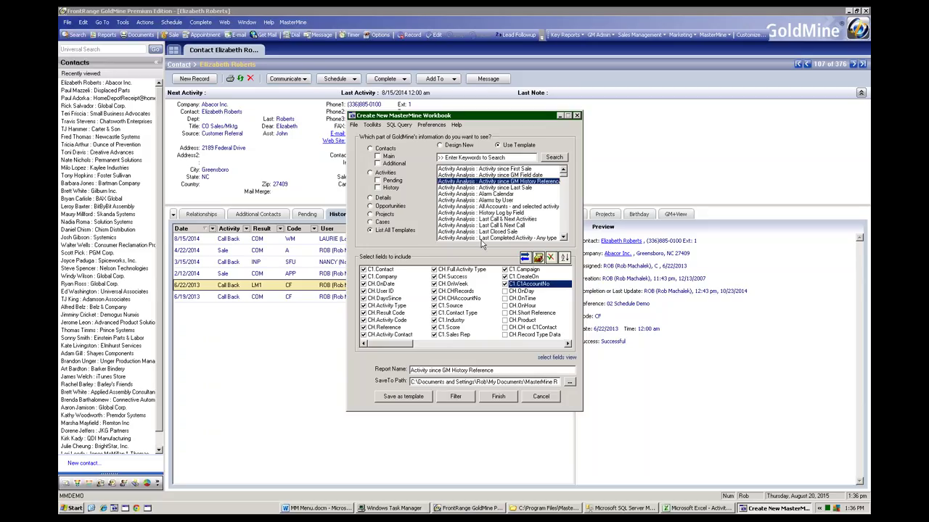
Step: Read the description of the History Log by Field template and load that template
{"action": "mouse_move", "coordinate": [481, 245]}
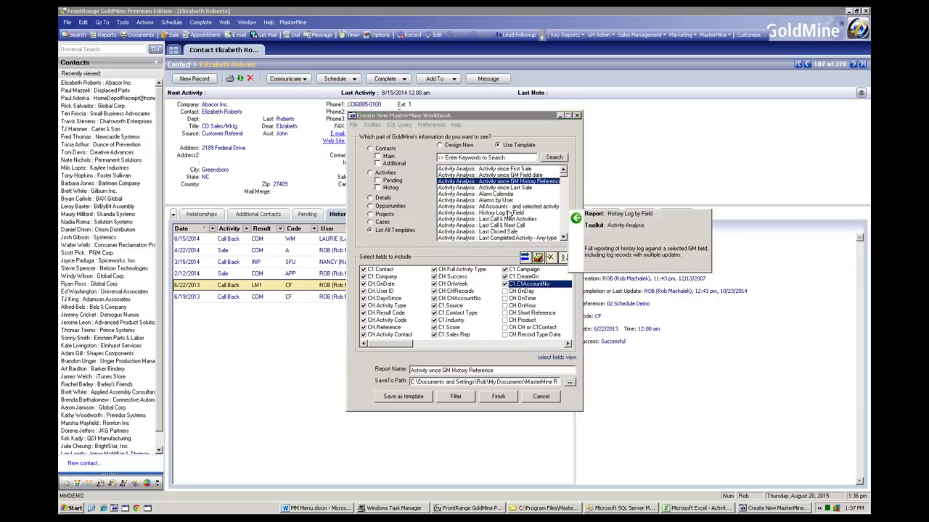
{"action": "mouse_move", "coordinate": [470, 213]}
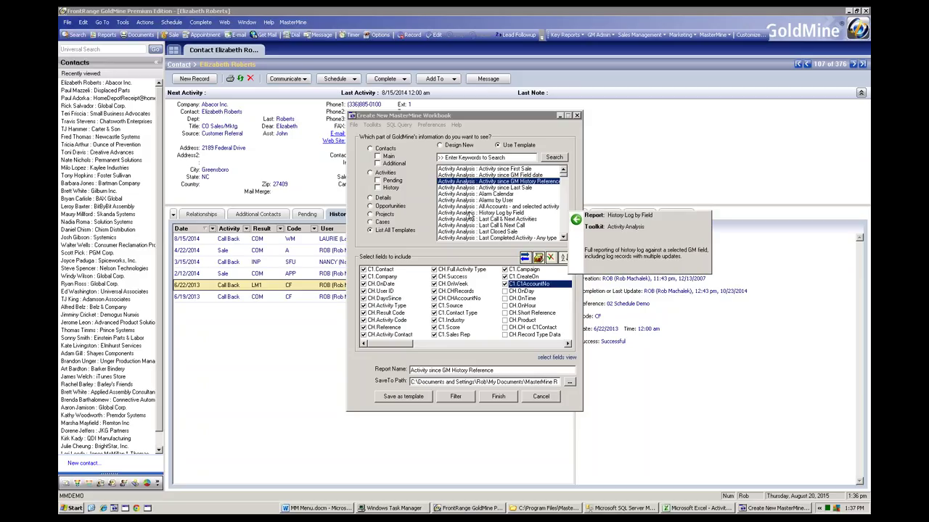
{"action": "left_click", "coordinate": [470, 213]}
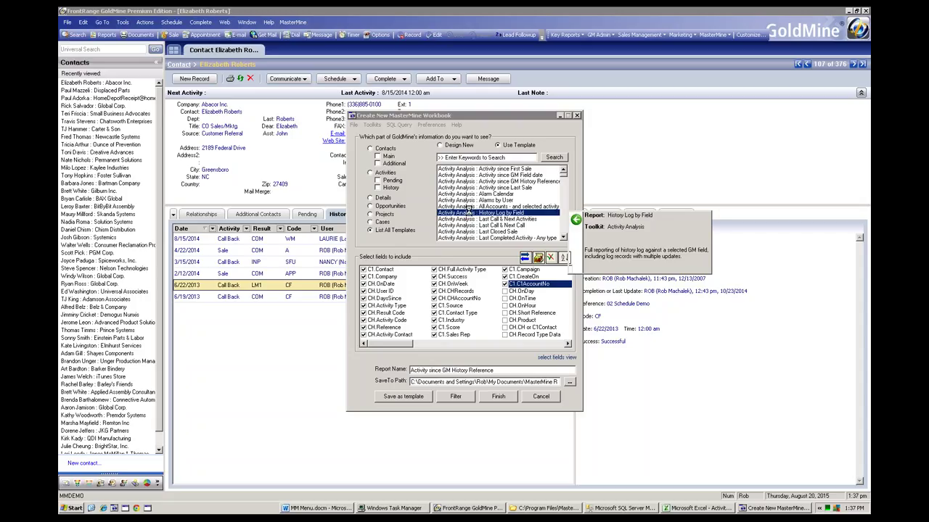
{"action": "double_click", "coordinate": [468, 212]}
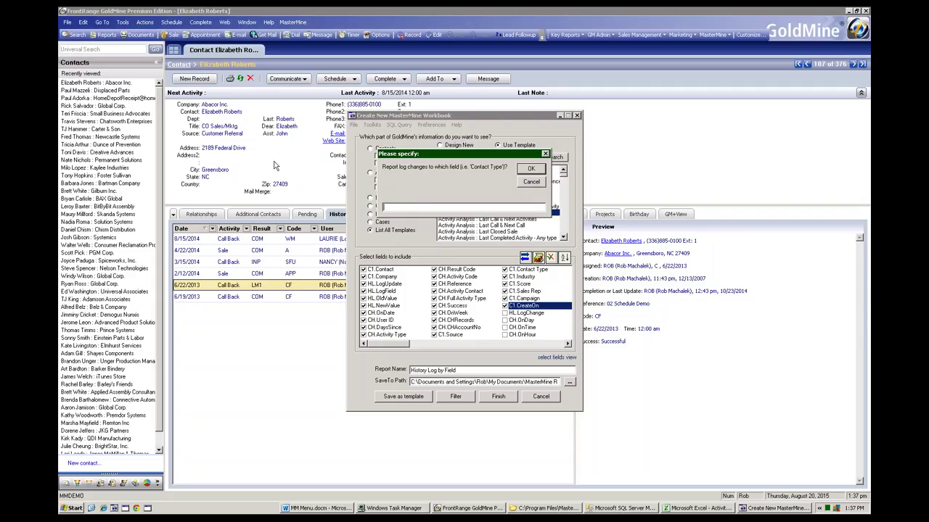
Step: Examine the Log changes in history option in the Stage field's security properties in GoldMine, closing them without saving changes
{"action": "left_click", "coordinate": [626, 158]}
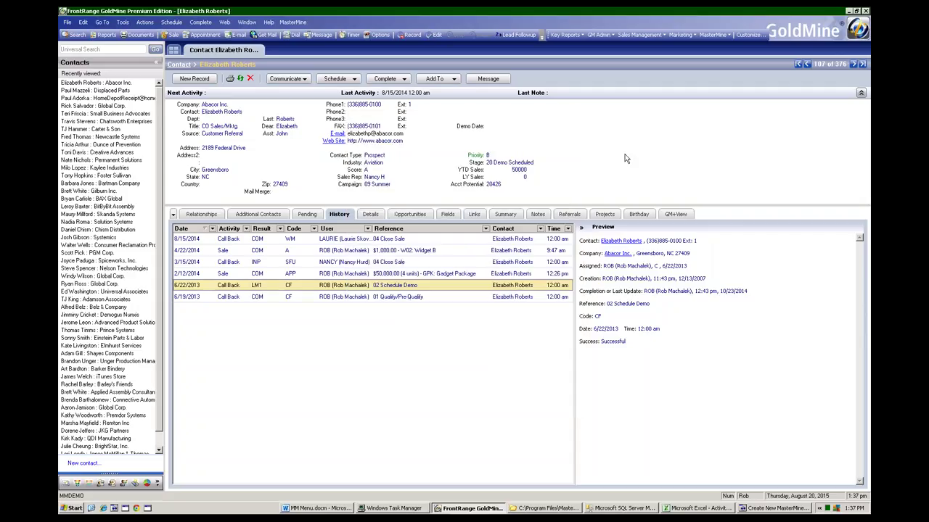
{"action": "left_click", "coordinate": [478, 168]}
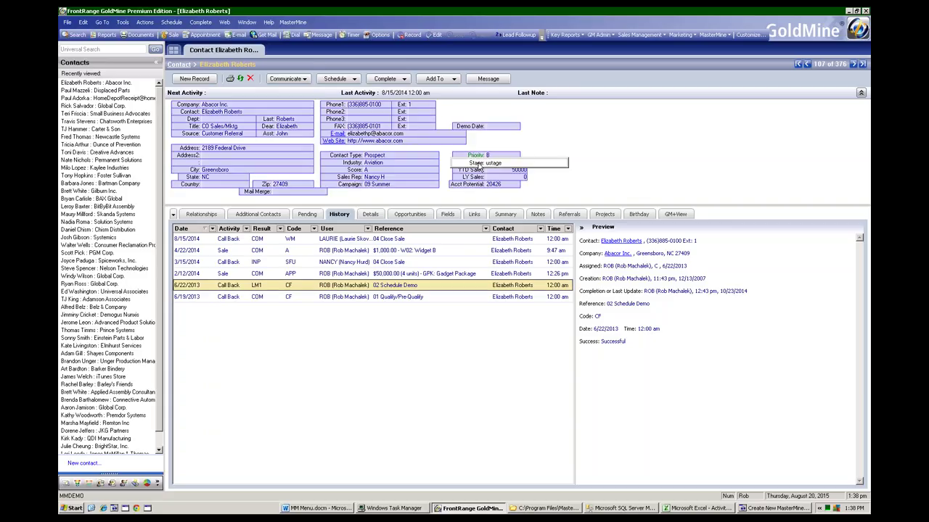
{"action": "double_click", "coordinate": [479, 167]}
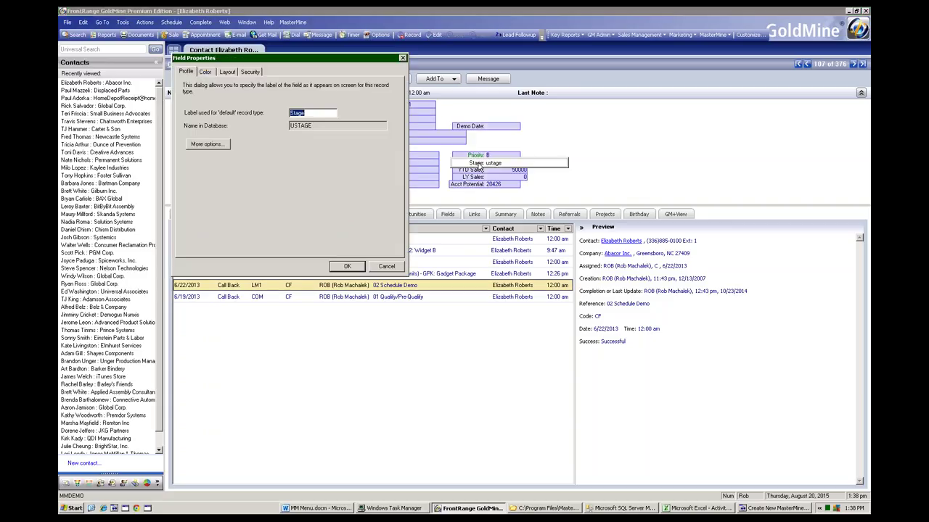
{"action": "left_click", "coordinate": [250, 72]}
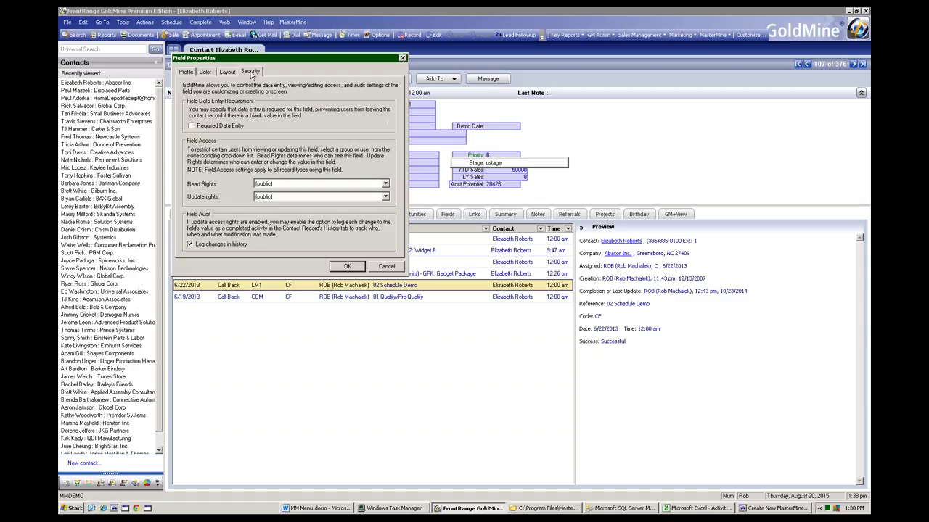
{"action": "left_click", "coordinate": [190, 244]}
{"action": "left_click", "coordinate": [387, 266]}
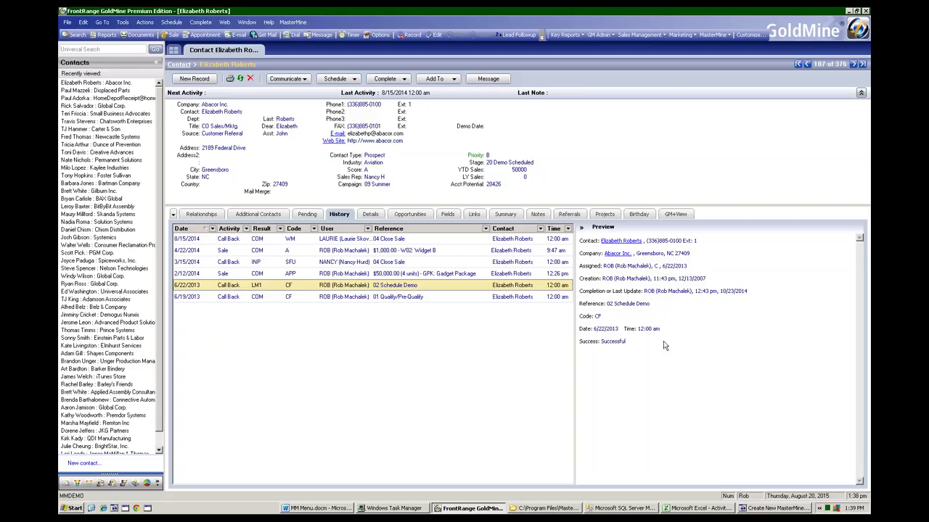
Step: Return to the workbook builder and specify Stage as the field whose log changes are reported
{"action": "left_click", "coordinate": [756, 509]}
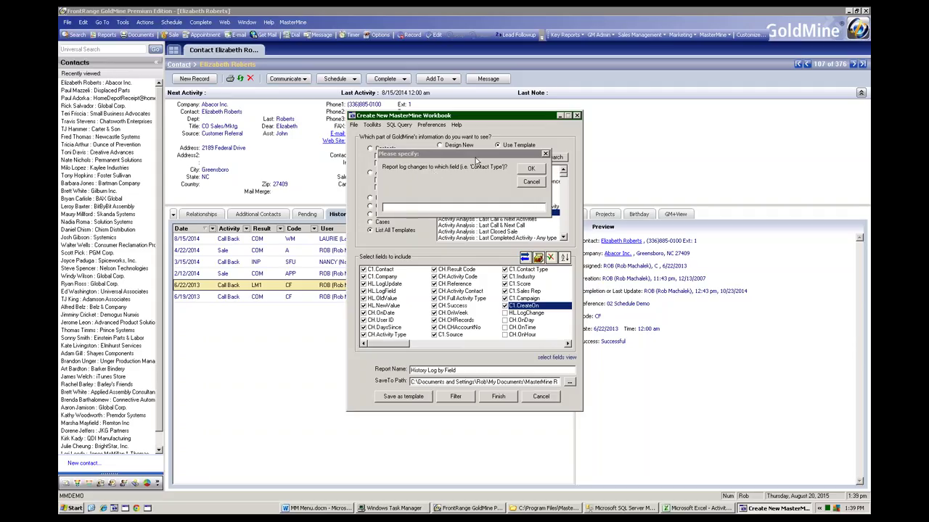
{"action": "left_click", "coordinate": [396, 209]}
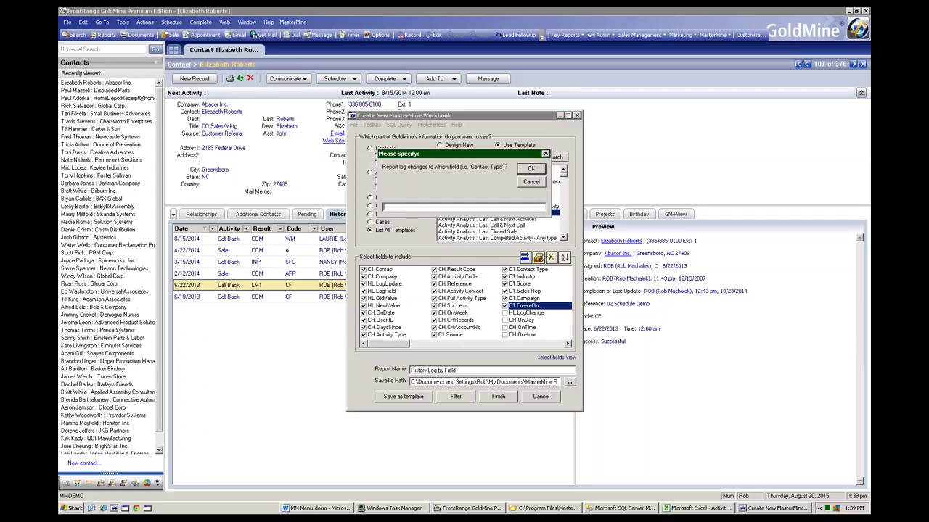
{"action": "type", "text": "Stage"}
{"action": "left_click", "coordinate": [529, 169]}
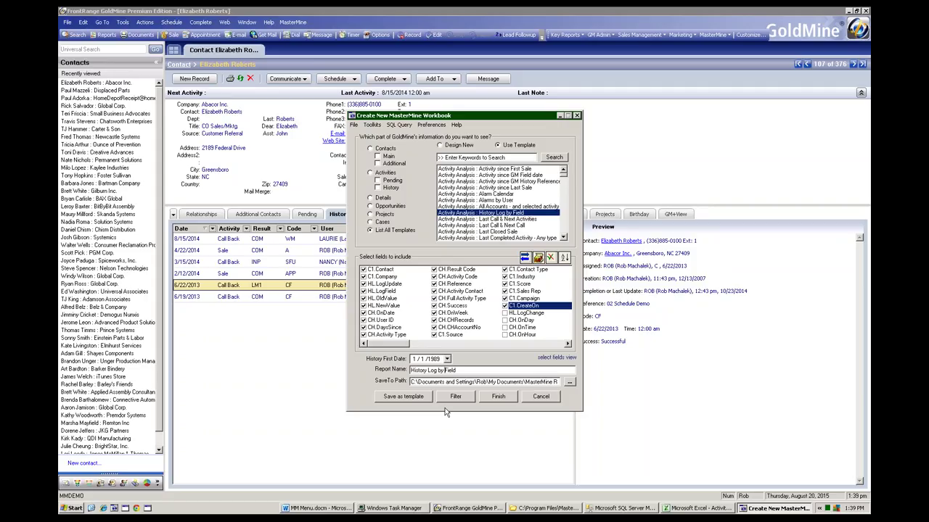
Step: Name the report History Log by Stage Field, generate the workbook and open it in Excel
{"action": "left_click", "coordinate": [445, 370]}
{"action": "type", "text": "Stage"}
{"action": "left_click", "coordinate": [494, 399]}
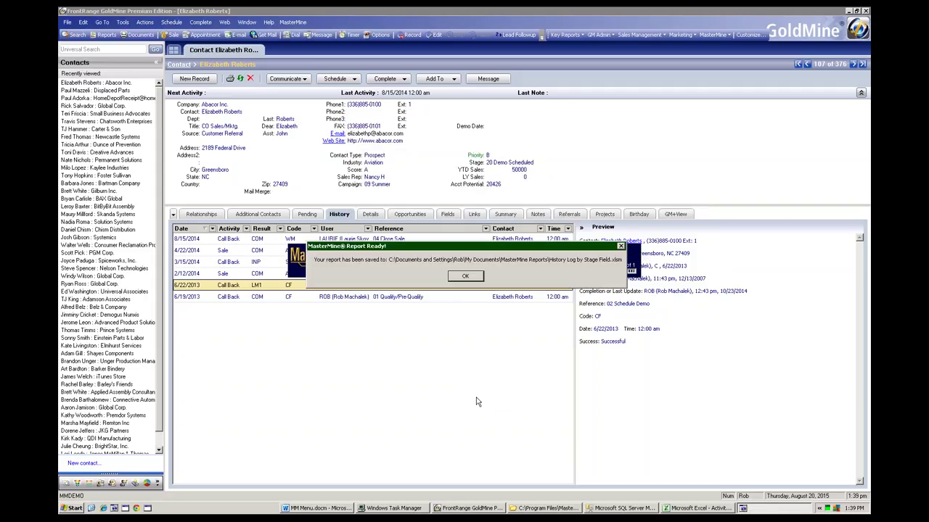
{"action": "left_click", "coordinate": [466, 276]}
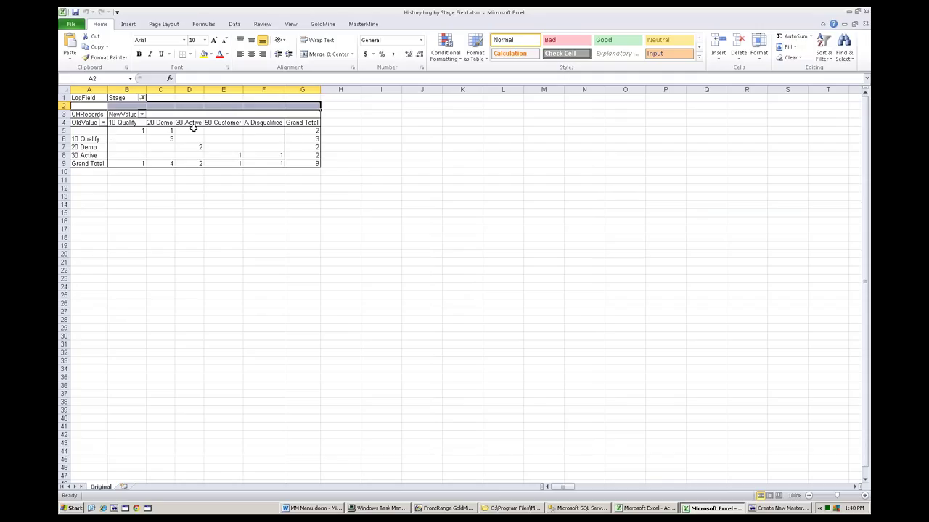
Step: Add Company as a row label ahead of OldValue in the pivot table and optimize the column widths
{"action": "left_click", "coordinate": [305, 139]}
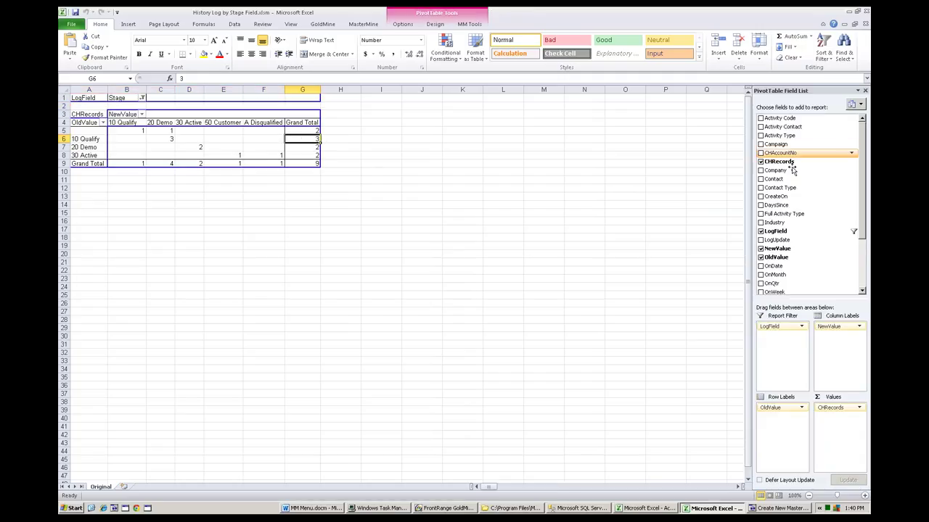
{"action": "left_click_drag", "start_coordinate": [786, 171], "coordinate": [81, 145]}
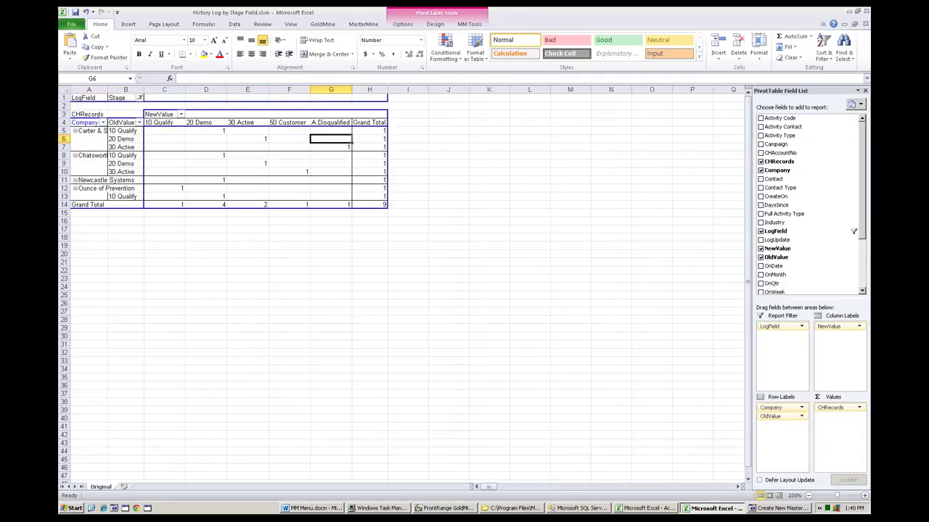
{"action": "left_click", "coordinate": [363, 24]}
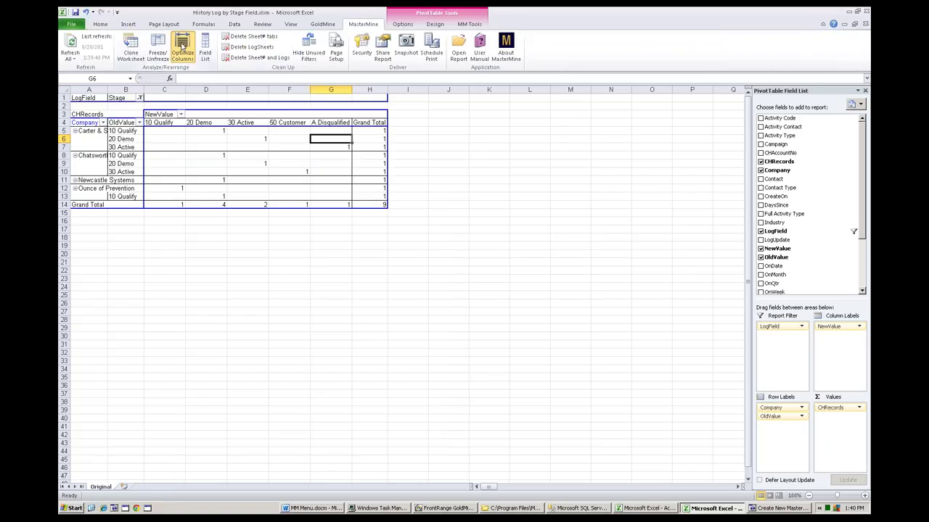
{"action": "left_click", "coordinate": [182, 45]}
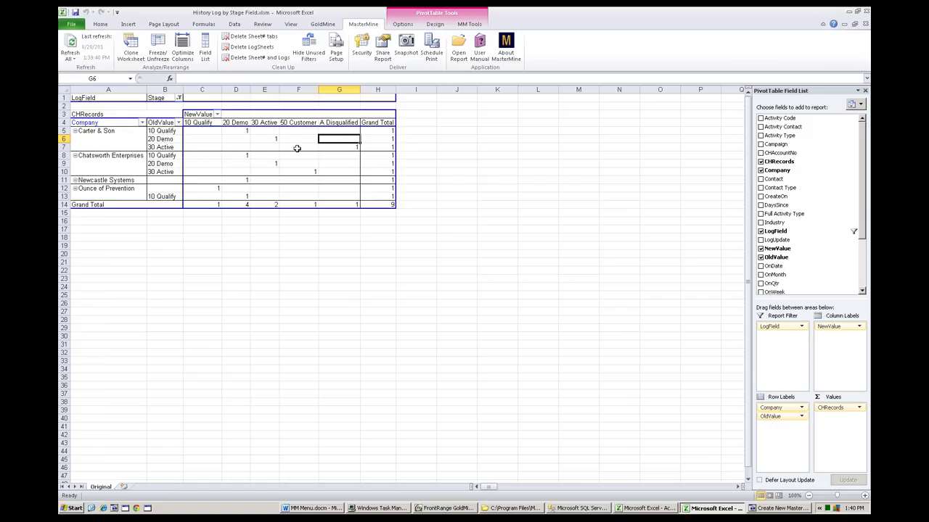
Step: Add OnDate as a row label after OldValue in the pivot table and widen the OldValue column
{"action": "left_click", "coordinate": [338, 146]}
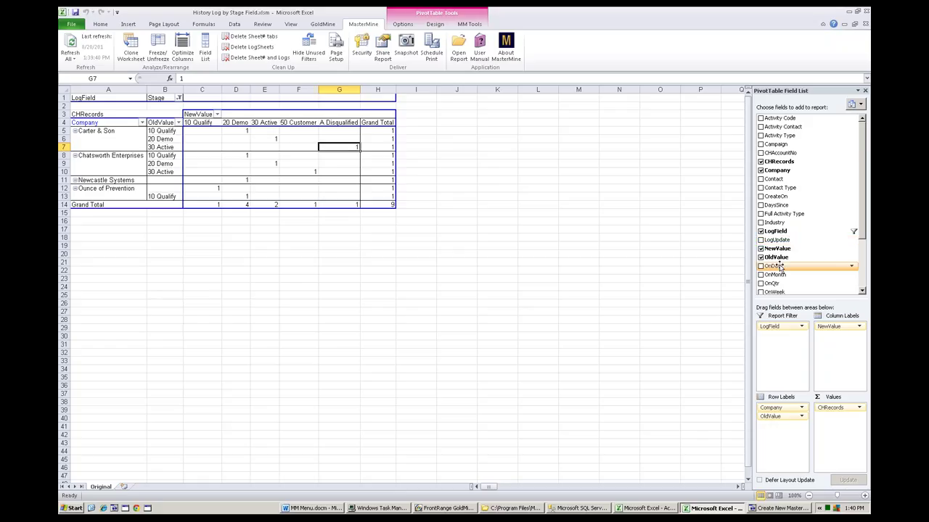
{"action": "left_click_drag", "start_coordinate": [779, 266], "coordinate": [187, 155]}
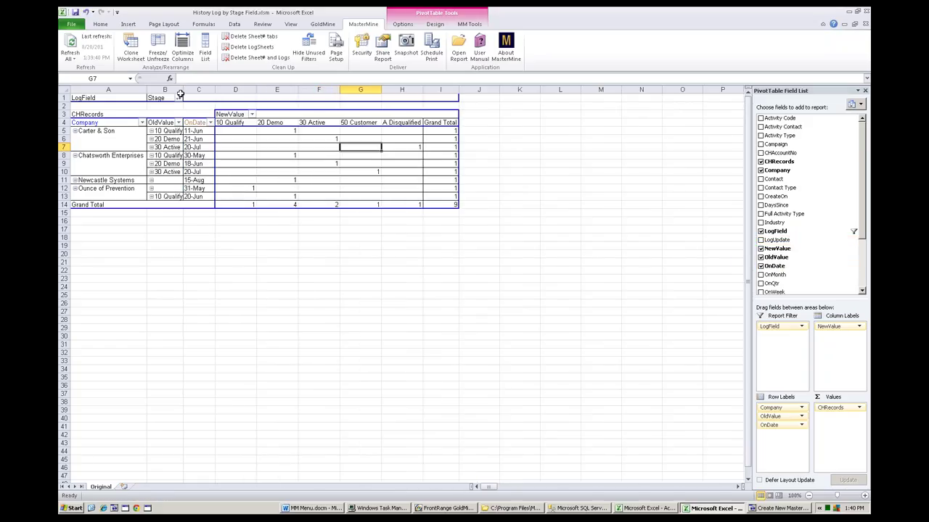
{"action": "left_click_drag", "start_coordinate": [182, 91], "coordinate": [193, 92]}
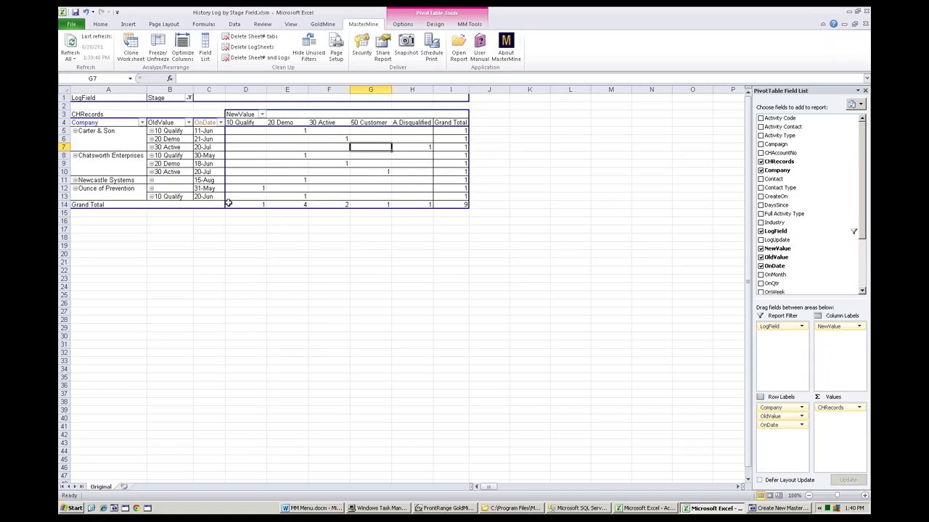
Step: Clone the worksheet and move Company and OnDate to the report filter area in the copy
{"action": "left_click", "coordinate": [131, 46]}
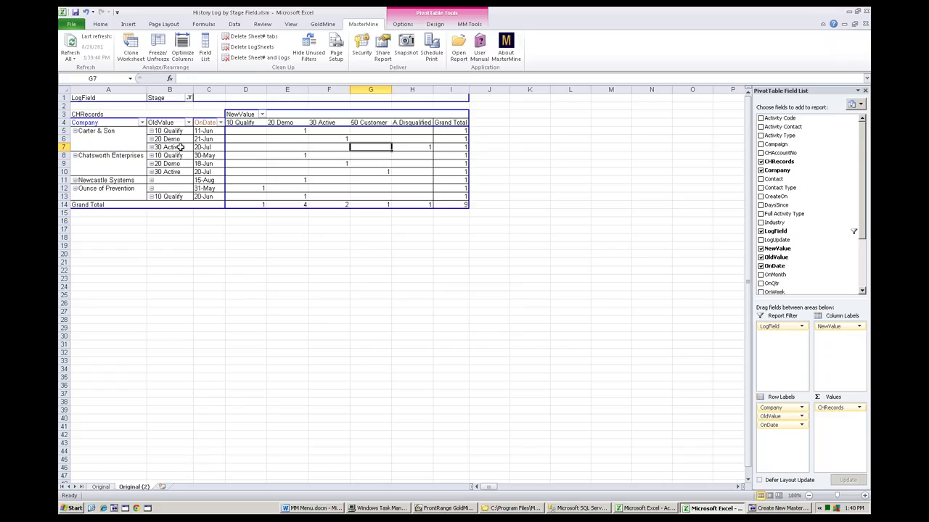
{"action": "left_click", "coordinate": [115, 122]}
{"action": "left_click_drag", "start_coordinate": [114, 114], "coordinate": [134, 114]}
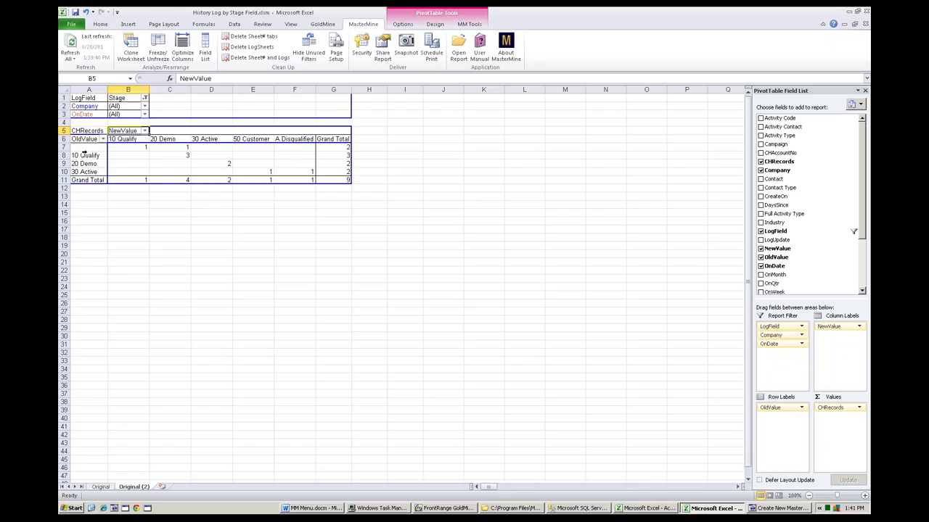
{"action": "left_click", "coordinate": [155, 154]}
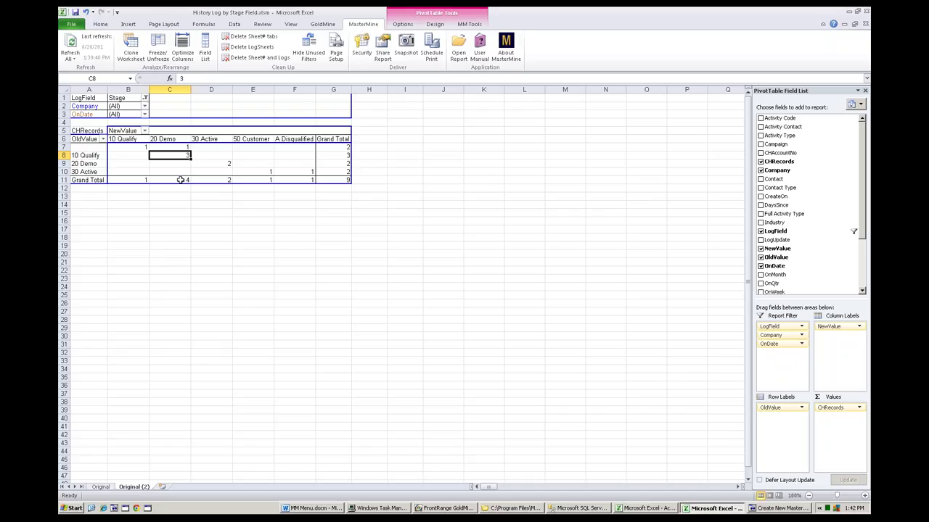
Step: Switch to the workbook builder, choose the Sales Management template Sales Forecast - One User and enter the sales rep's GoldMine username
{"action": "left_click", "coordinate": [763, 510]}
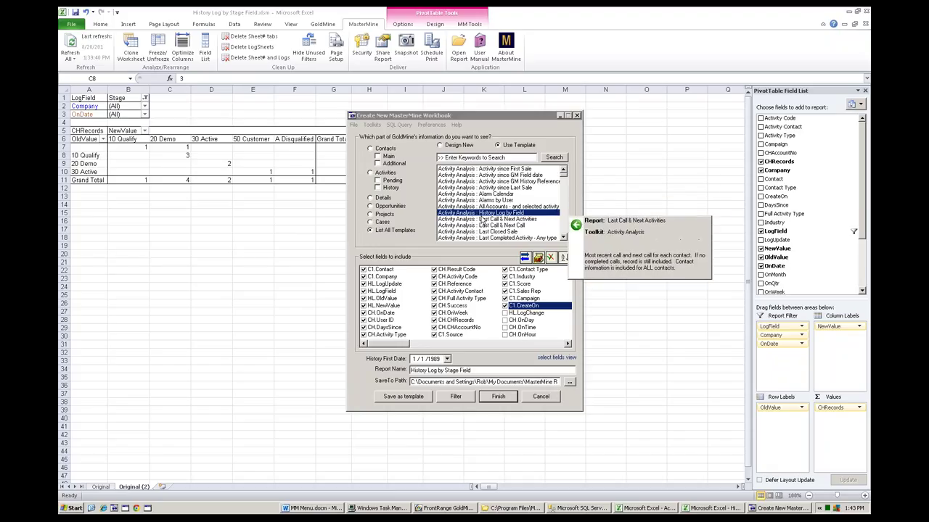
{"action": "left_click", "coordinate": [563, 238]}
{"action": "left_click", "coordinate": [563, 238]}
{"action": "left_click", "coordinate": [563, 238]}
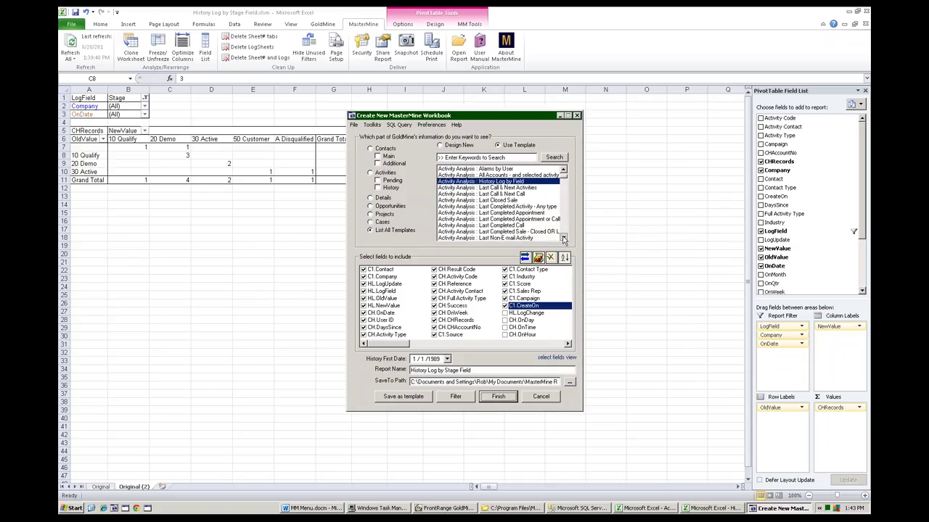
{"action": "left_click", "coordinate": [563, 238]}
{"action": "left_click", "coordinate": [563, 238]}
{"action": "left_click", "coordinate": [563, 238]}
{"action": "left_click", "coordinate": [564, 238]}
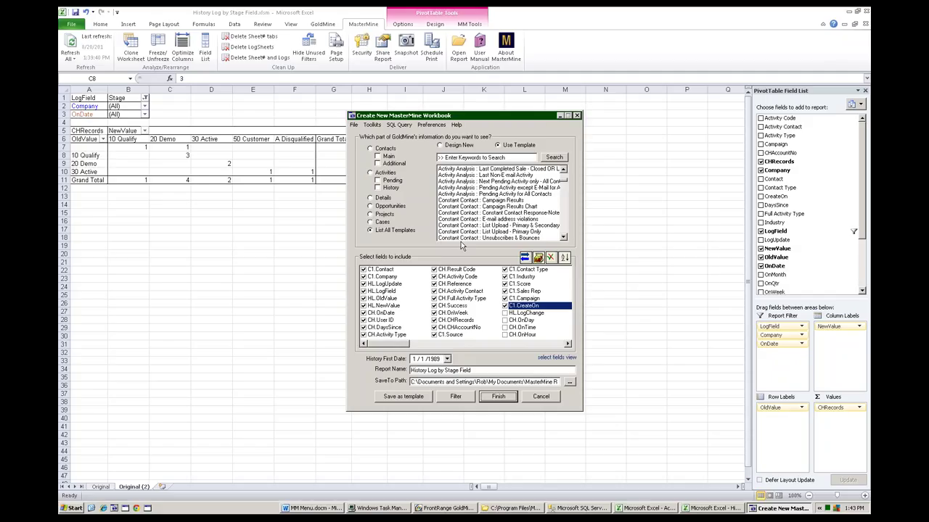
{"action": "left_click_drag", "start_coordinate": [565, 186], "coordinate": [566, 236]}
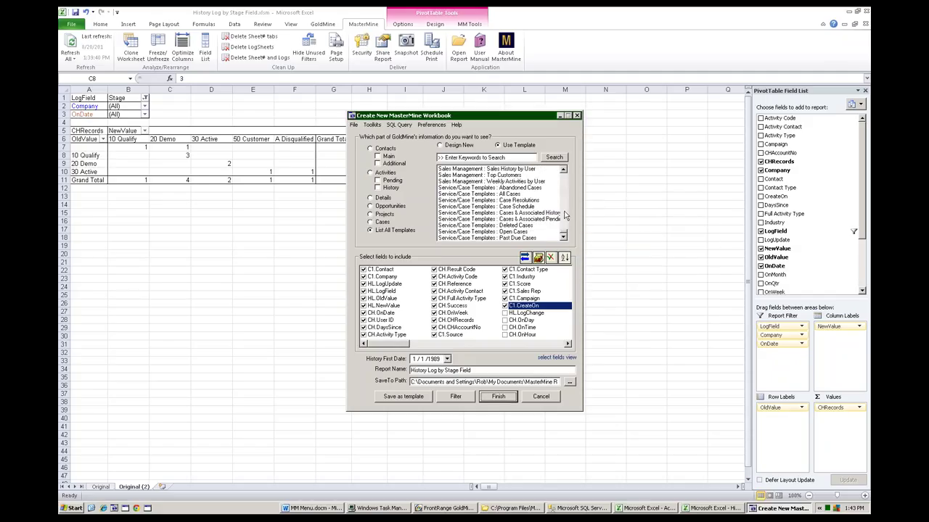
{"action": "left_click", "coordinate": [564, 173]}
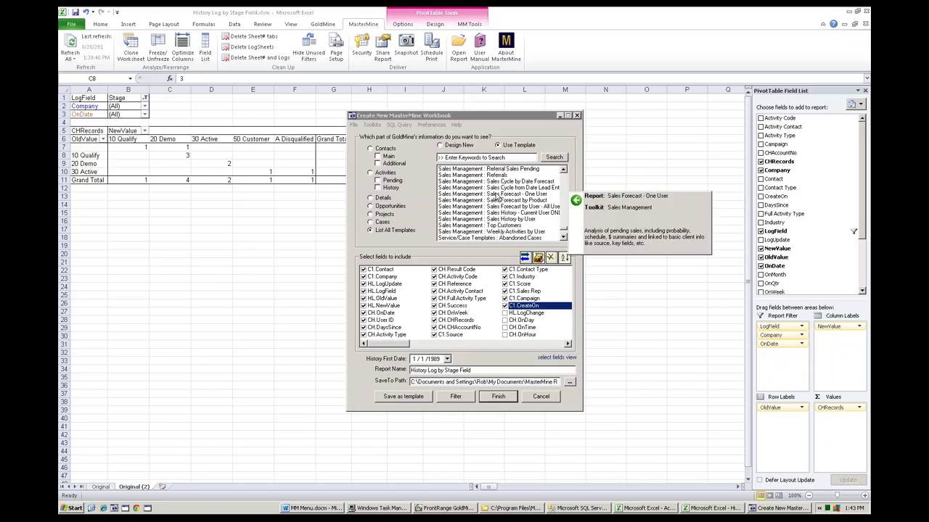
{"action": "left_click", "coordinate": [497, 195]}
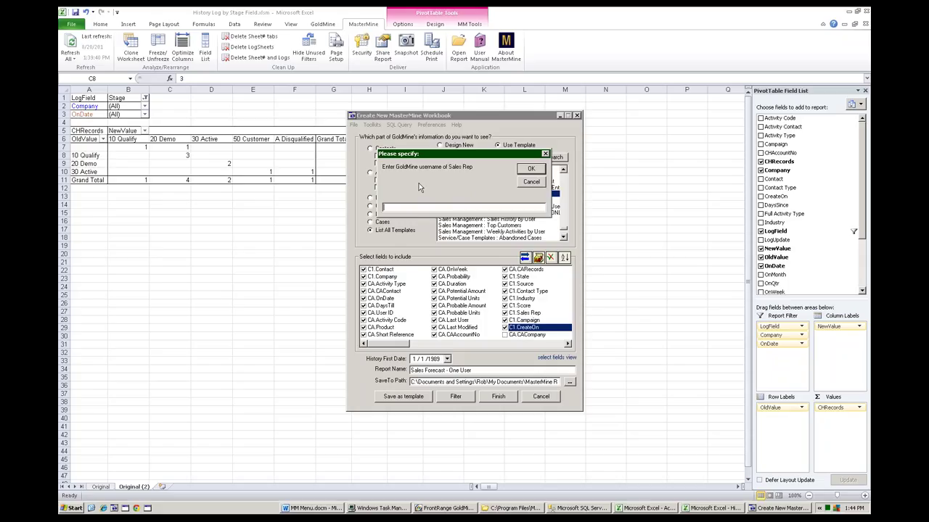
{"action": "type", "text": "ROB"}
{"action": "left_click", "coordinate": [530, 169]}
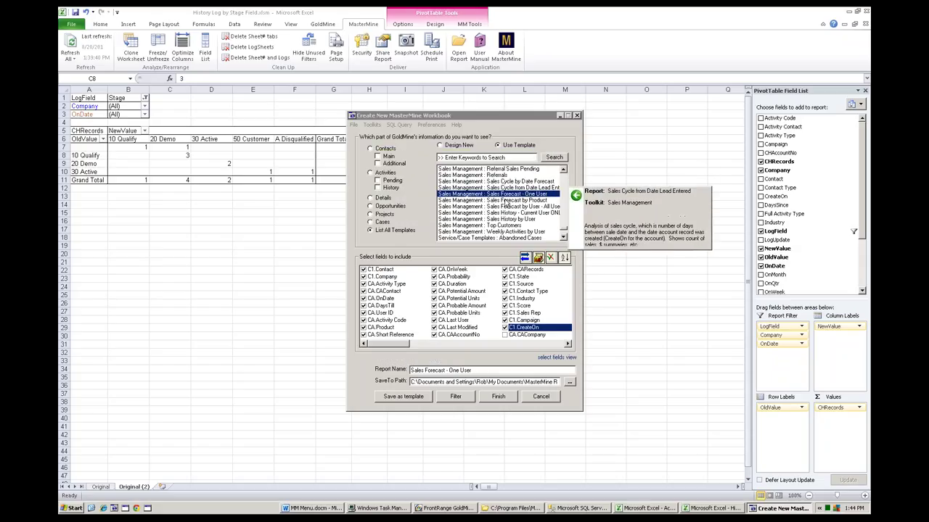
Step: Replace One User in the report name with the sales rep's username, generate the workbook and open it in Excel
{"action": "left_click_drag", "start_coordinate": [473, 371], "coordinate": [448, 370]}
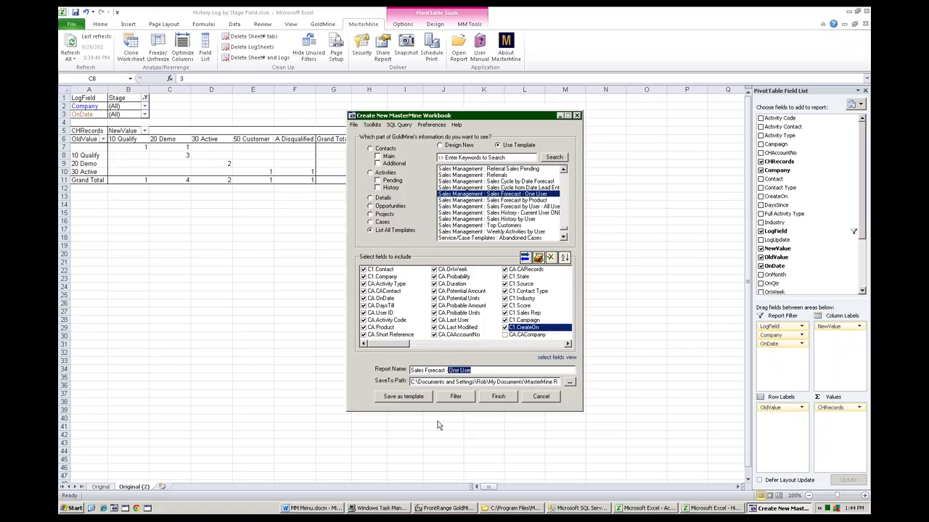
{"action": "type", "text": "ROB"}
{"action": "left_click", "coordinate": [482, 399]}
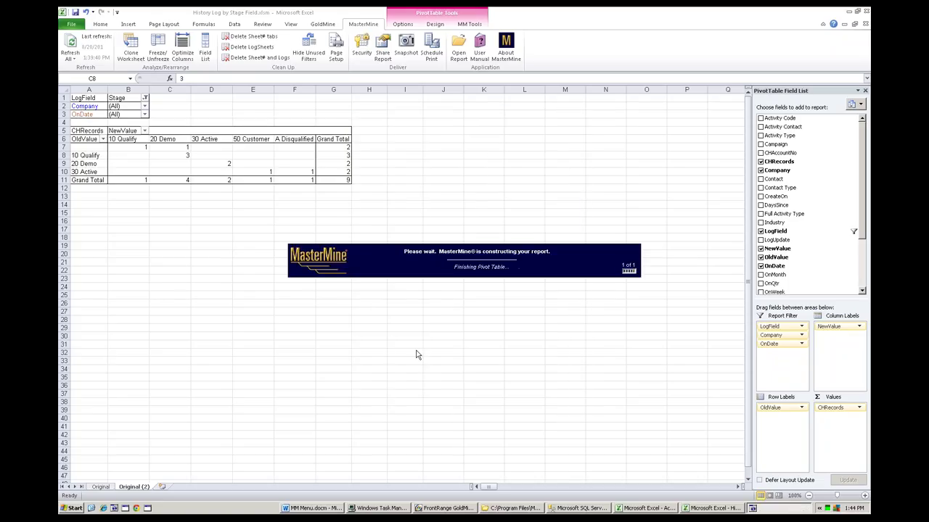
{"action": "left_click", "coordinate": [465, 276]}
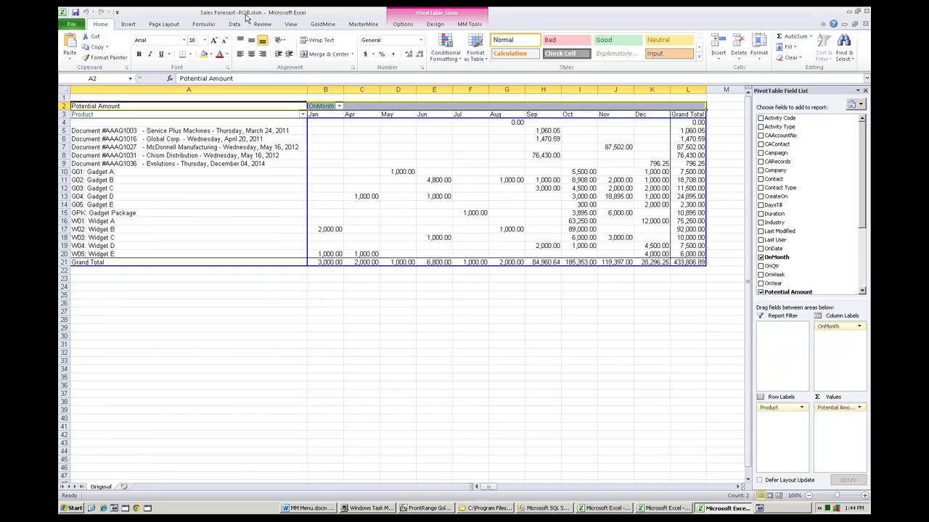
{"action": "left_click", "coordinate": [353, 154]}
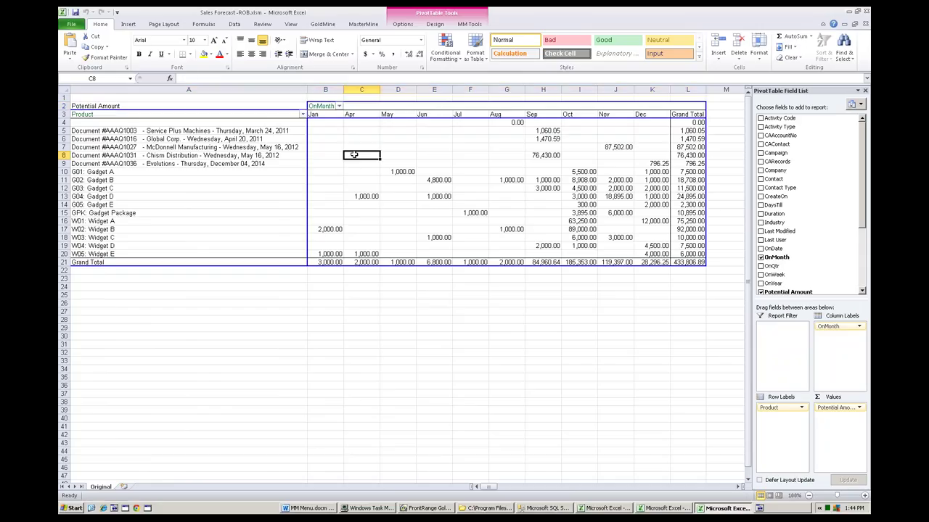
{"action": "left_click", "coordinate": [368, 197]}
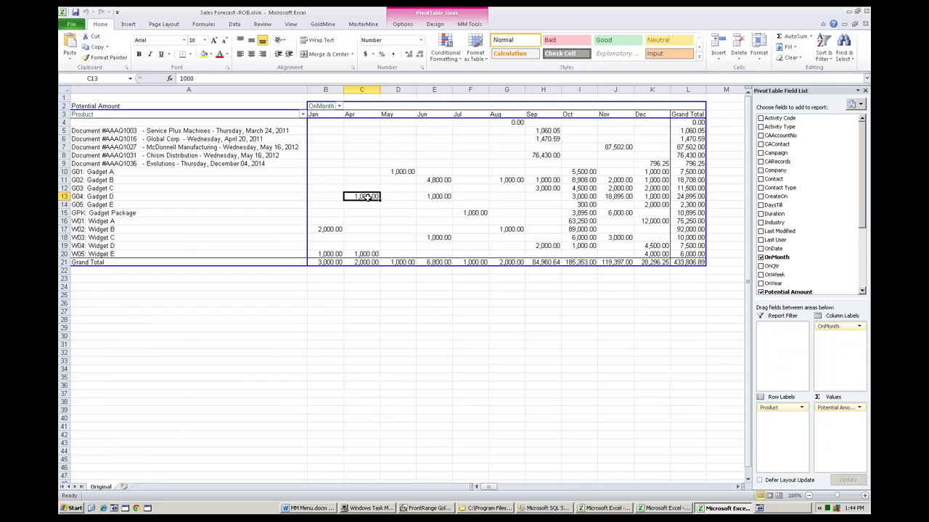
Step: Disable access to Pivot Table Settings in the workbook-wide security and protect it by entering and confirming a password
{"action": "left_click", "coordinate": [362, 25]}
{"action": "left_click", "coordinate": [359, 46]}
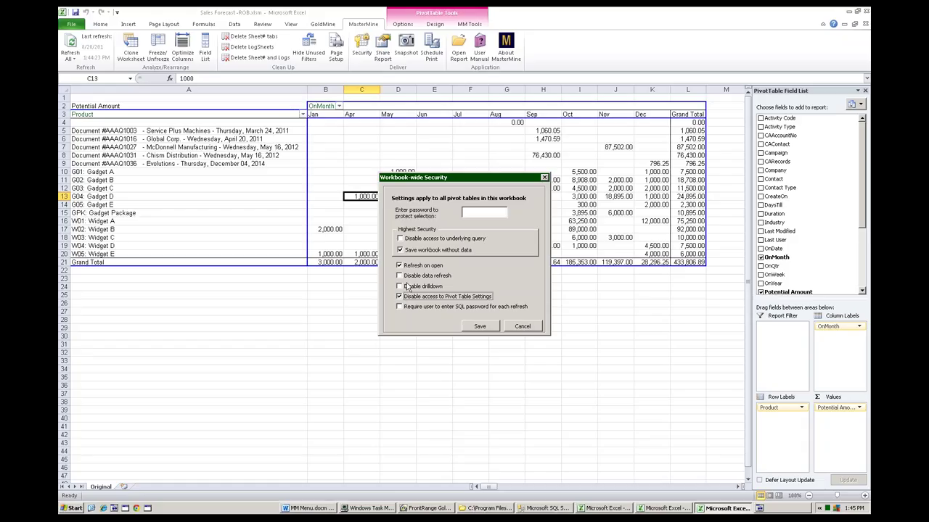
{"action": "left_click", "coordinate": [468, 213]}
{"action": "left_click", "coordinate": [479, 326]}
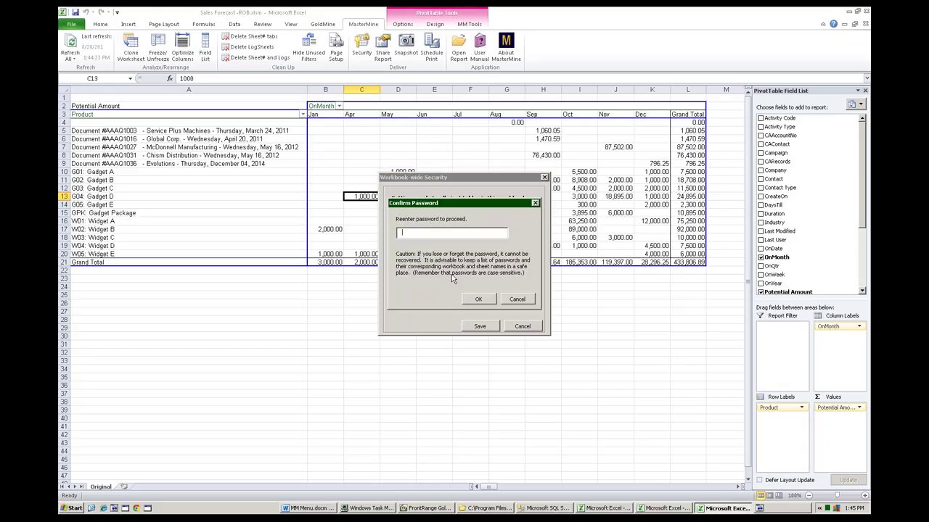
{"action": "left_click", "coordinate": [478, 298]}
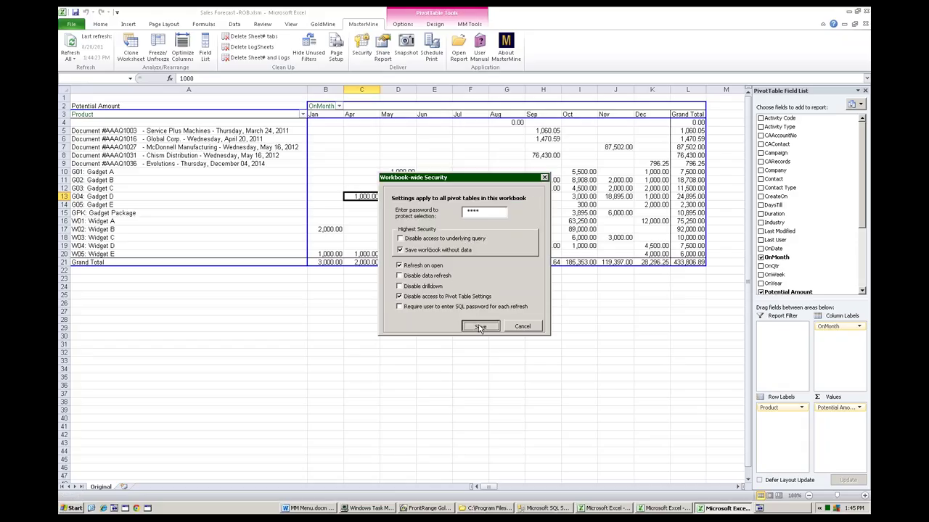
{"action": "left_click", "coordinate": [480, 327]}
{"action": "left_click", "coordinate": [464, 283]}
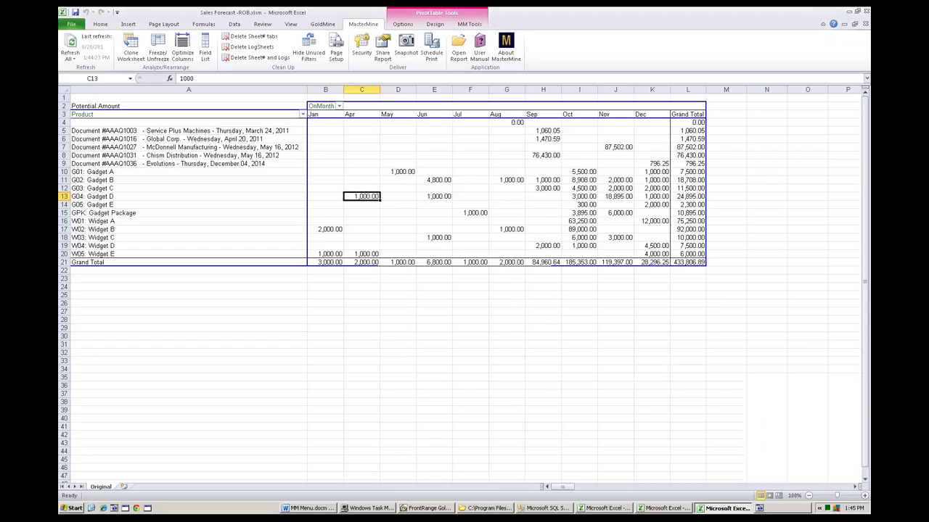
Step: Test rearranging the protected pivot table by moving Product to the report filter area and back to the row labels
{"action": "left_click", "coordinate": [260, 151]}
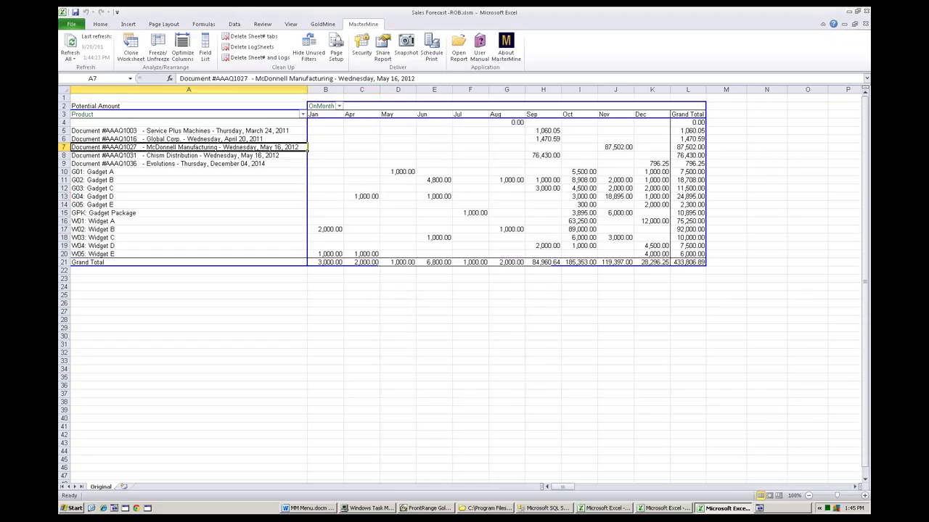
{"action": "left_click", "coordinate": [361, 195]}
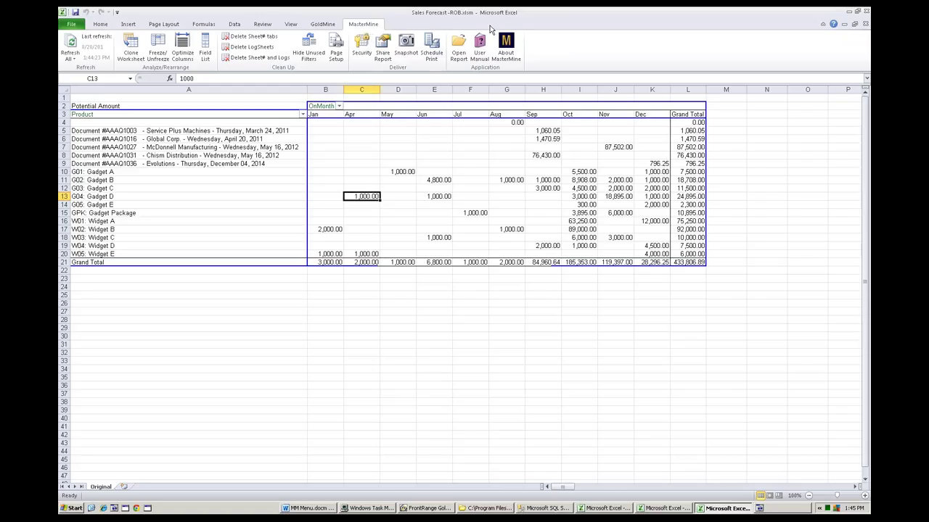
{"action": "left_click_drag", "start_coordinate": [190, 115], "coordinate": [145, 98]}
{"action": "left_click_drag", "start_coordinate": [87, 98], "coordinate": [109, 136]}
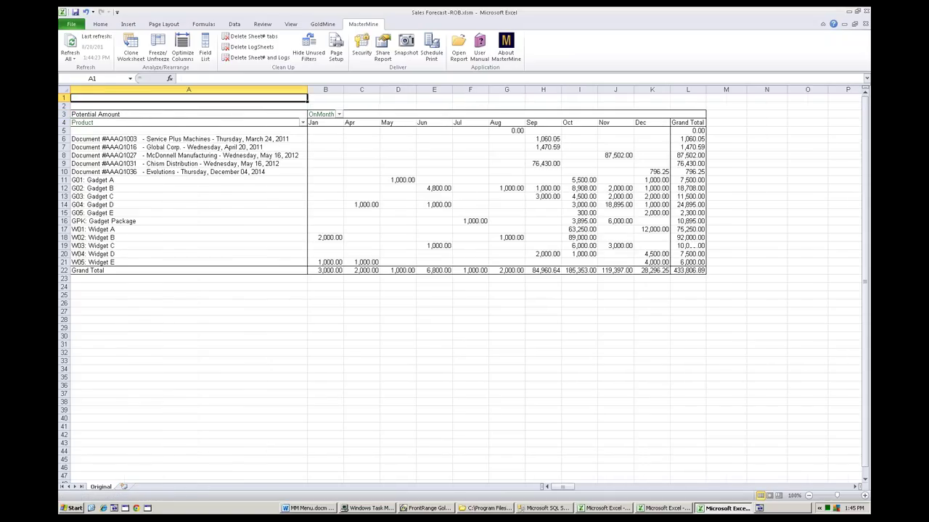
{"action": "left_click", "coordinate": [394, 182]}
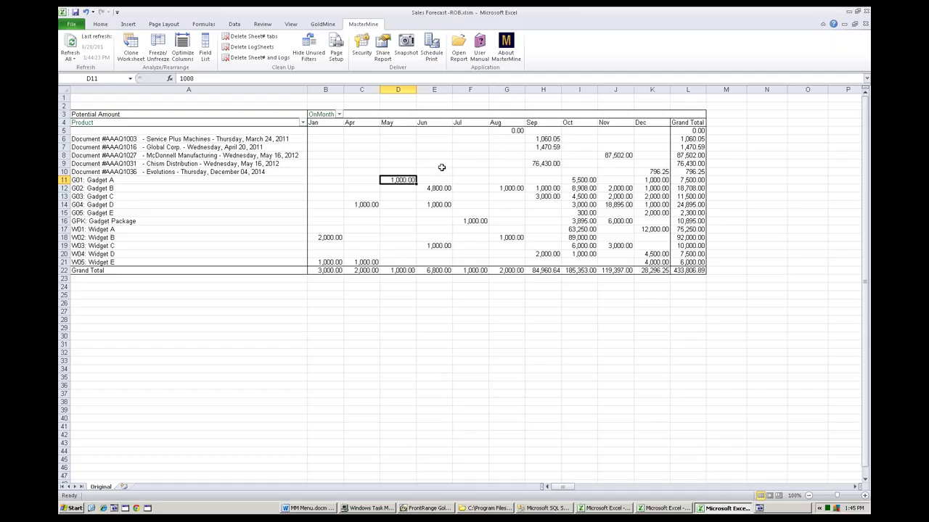
Step: Examine the Definition and Usage settings in the pivot table's connection properties, closing them without saving changes
{"action": "left_click", "coordinate": [235, 25]}
{"action": "left_click", "coordinate": [242, 49]}
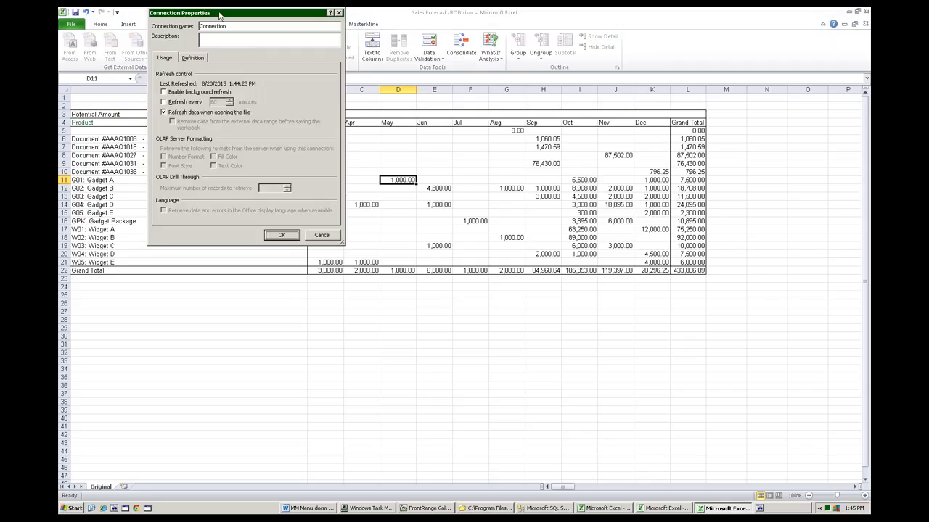
{"action": "left_click_drag", "start_coordinate": [223, 14], "coordinate": [468, 36]}
{"action": "left_click", "coordinate": [443, 79]}
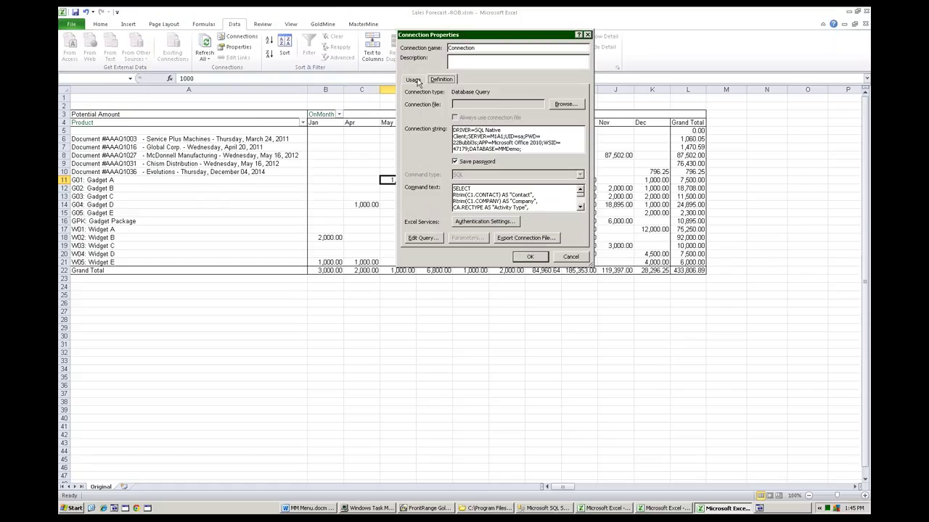
{"action": "left_click", "coordinate": [419, 81]}
{"action": "left_click", "coordinate": [571, 258]}
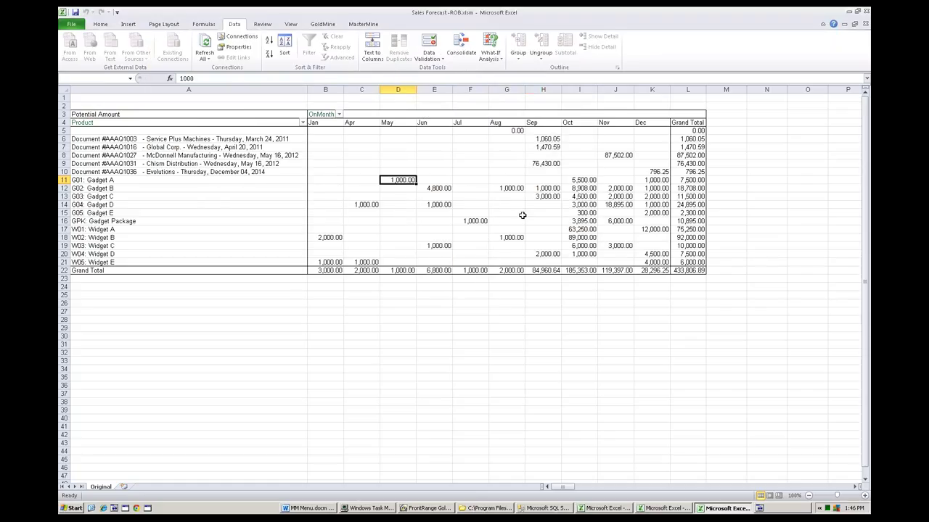
Step: Reopen the workbook-wide security with its password, enable Disable access to underlying query and save the settings
{"action": "left_click", "coordinate": [368, 25]}
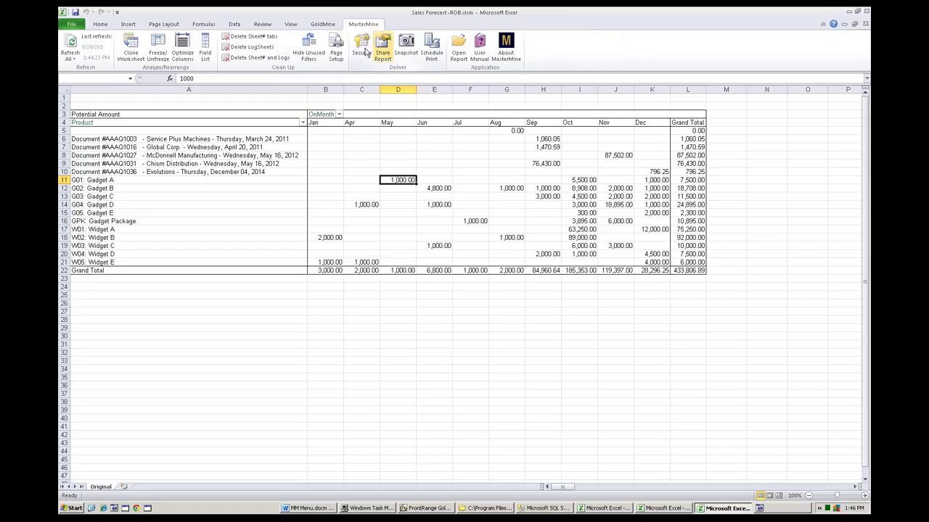
{"action": "left_click", "coordinate": [361, 53]}
{"action": "type", "text": "****"}
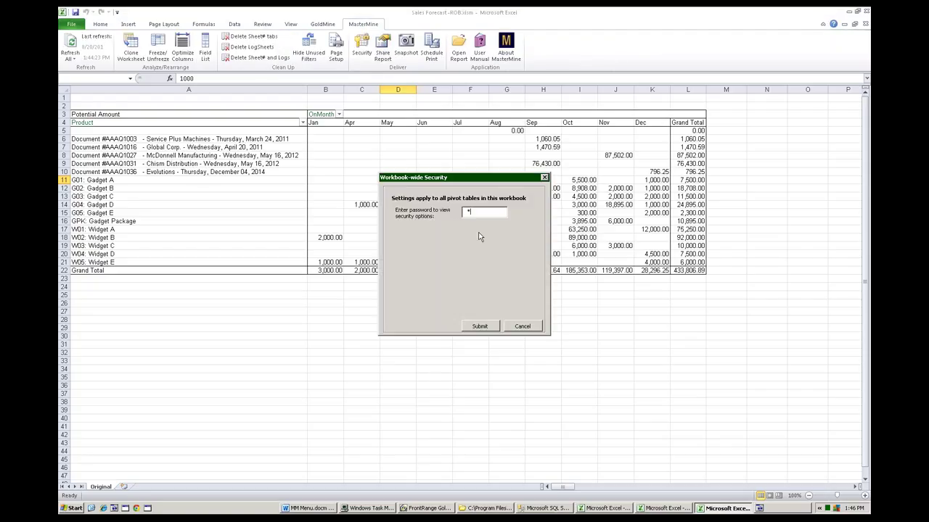
{"action": "left_click", "coordinate": [480, 326]}
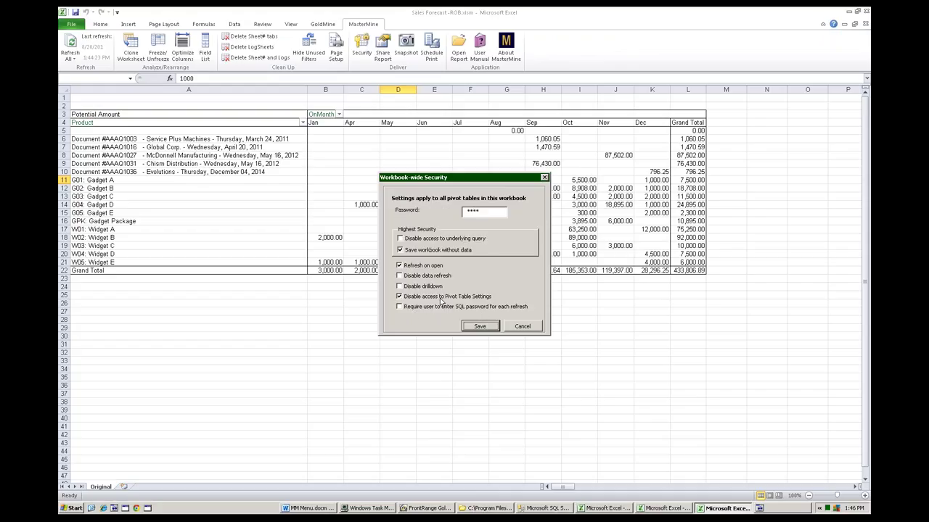
{"action": "left_click", "coordinate": [401, 240]}
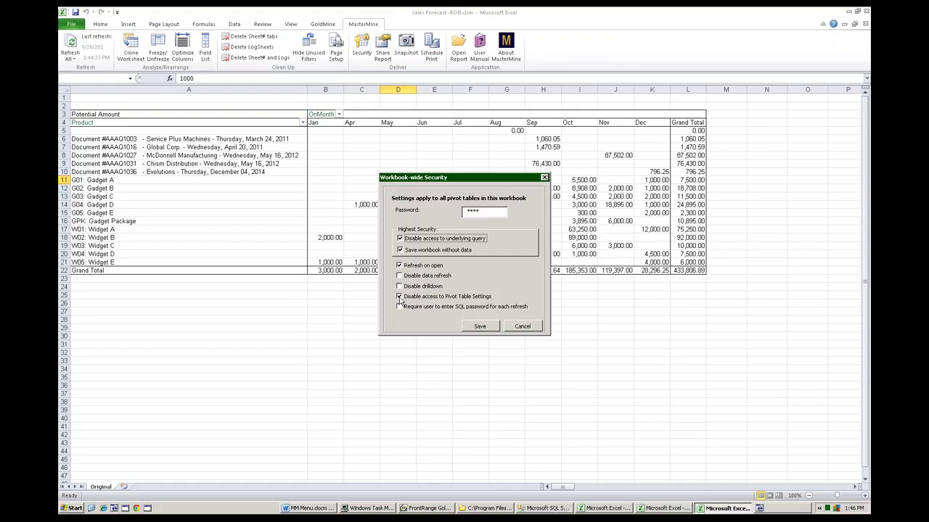
{"action": "left_click", "coordinate": [489, 328]}
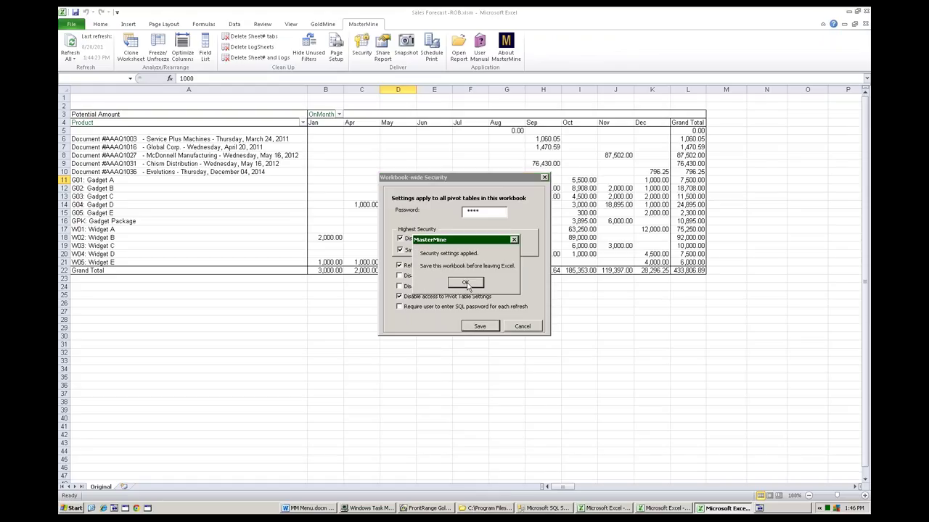
{"action": "left_click", "coordinate": [467, 283]}
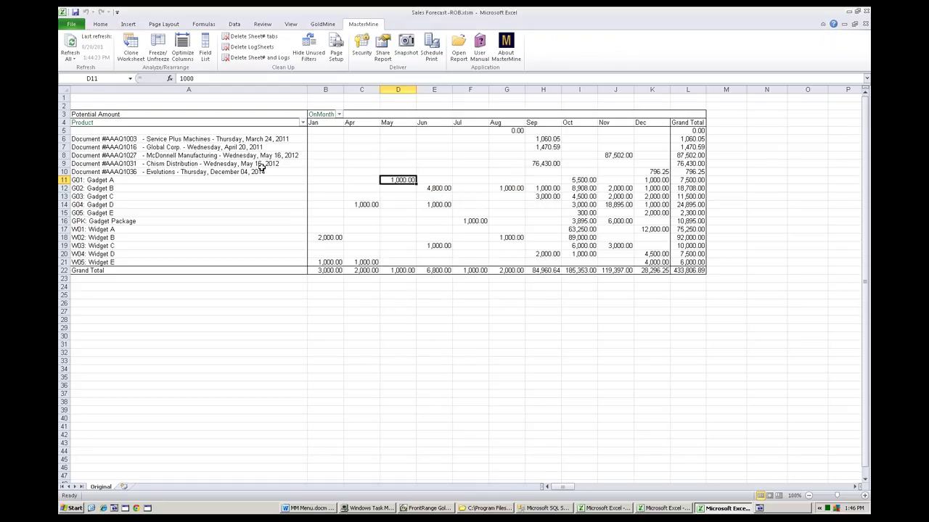
Step: Test the underlying query restriction by trying to open the pivot table's context options and its connection properties
{"action": "left_click", "coordinate": [254, 165]}
{"action": "right_click", "coordinate": [353, 171]}
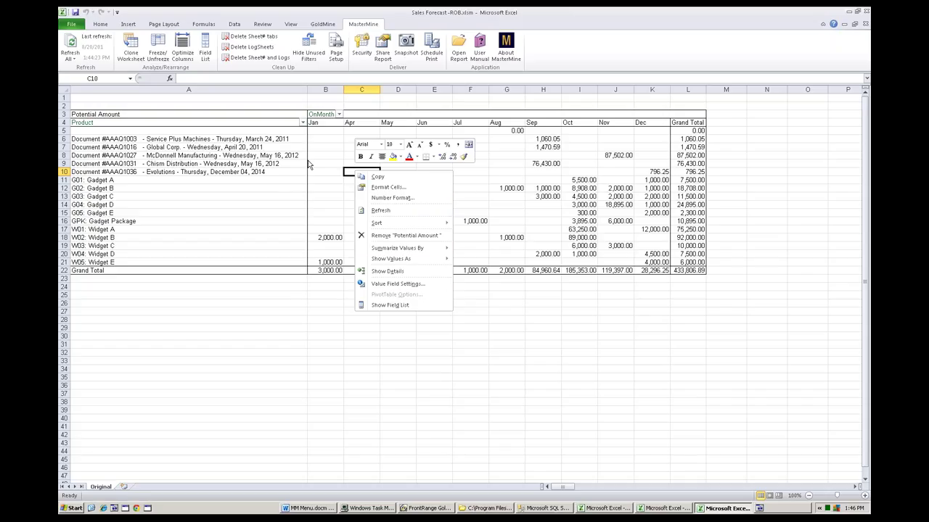
{"action": "key", "text": "Escape"}
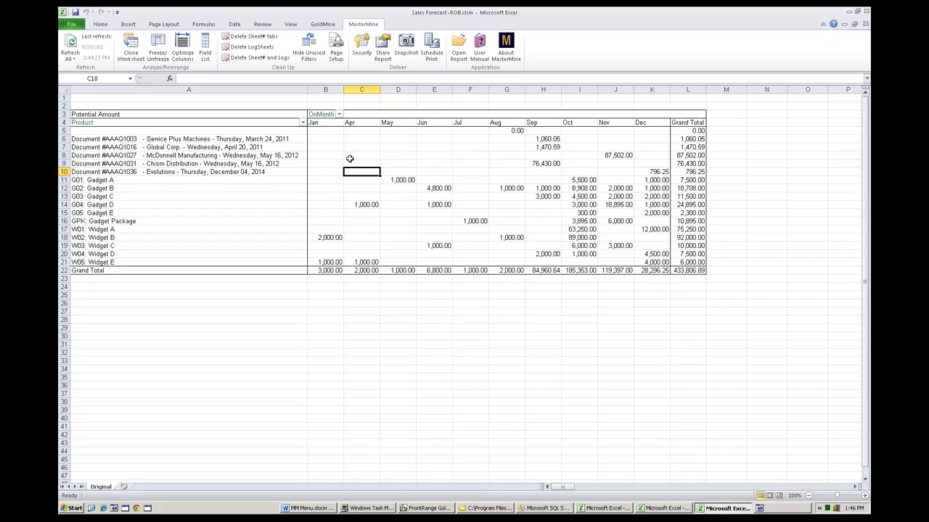
{"action": "left_click", "coordinate": [235, 23]}
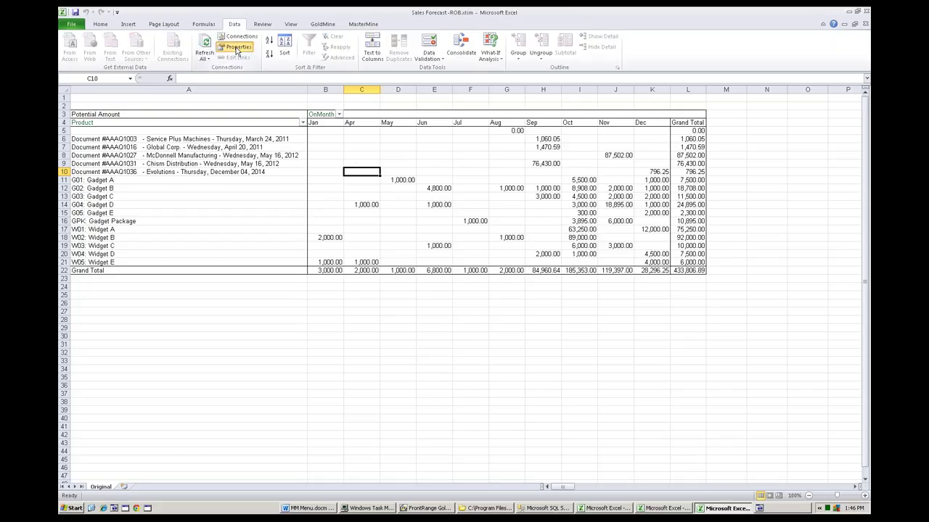
{"action": "left_click", "coordinate": [239, 46]}
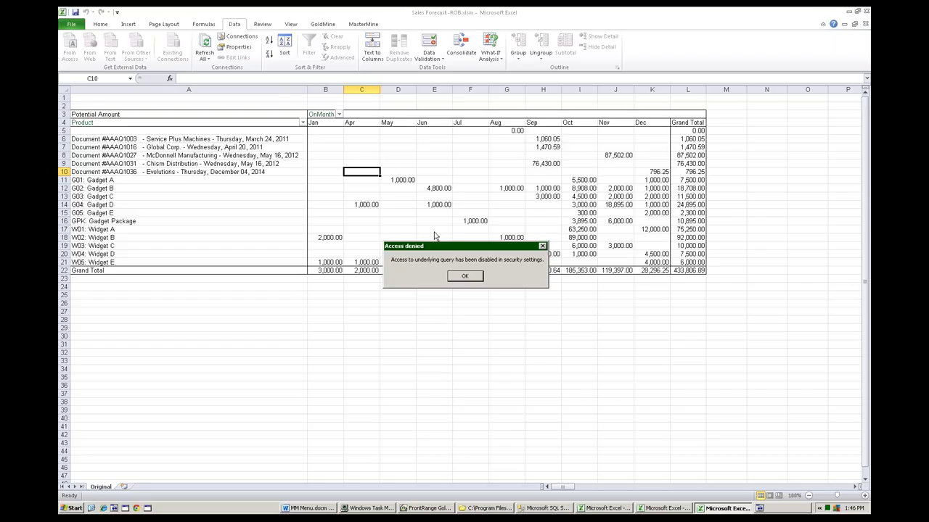
{"action": "left_click", "coordinate": [464, 277]}
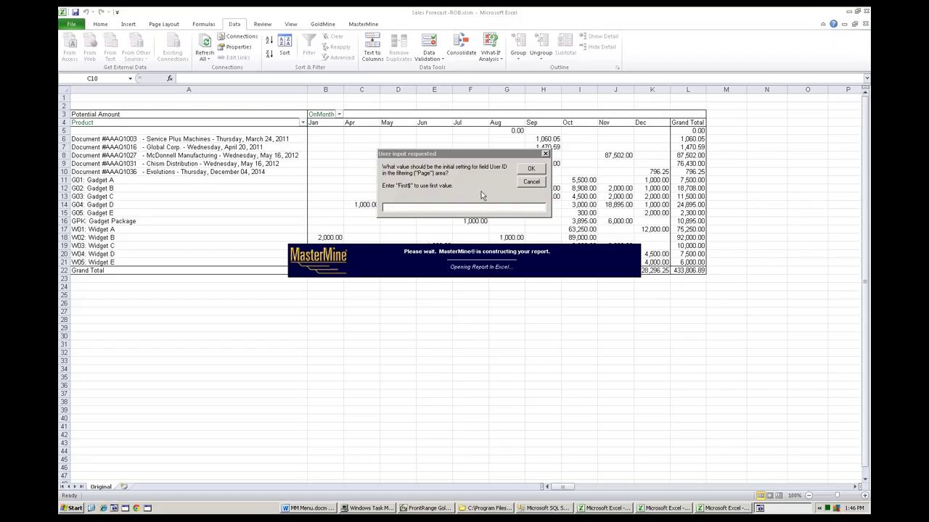
Step: Cancel the request for an initial User ID value and filter the forecast's User ID field to the single listed user
{"action": "left_click", "coordinate": [540, 183]}
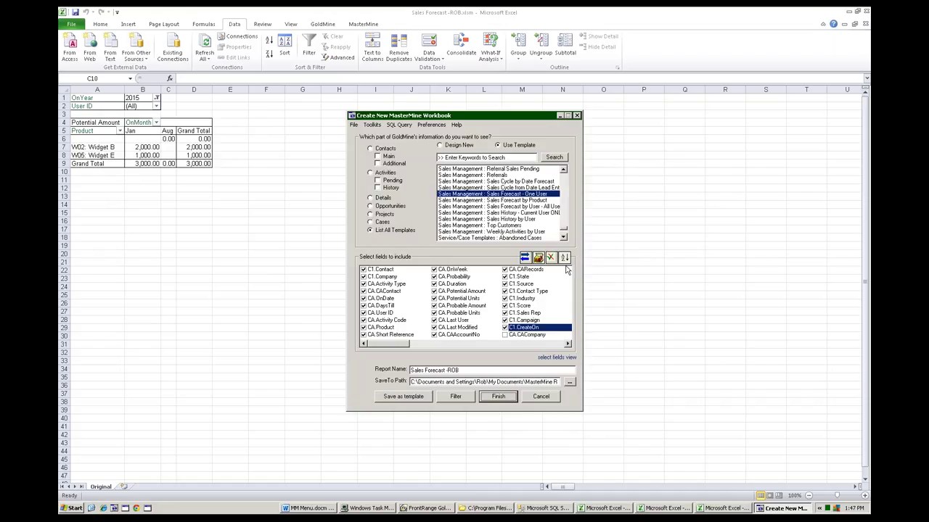
{"action": "mouse_move", "coordinate": [533, 202]}
{"action": "left_click", "coordinate": [157, 110]}
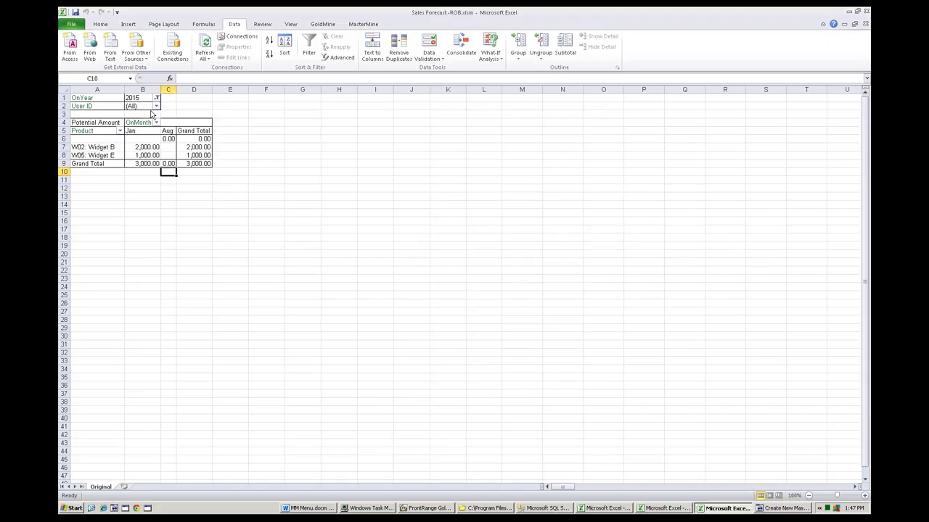
{"action": "left_click", "coordinate": [156, 106]}
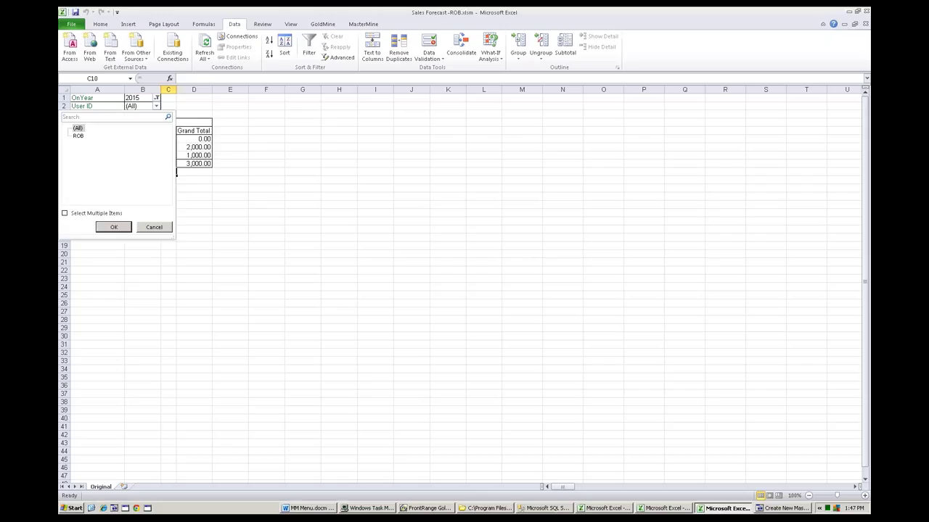
{"action": "left_click", "coordinate": [79, 136]}
{"action": "left_click", "coordinate": [113, 227]}
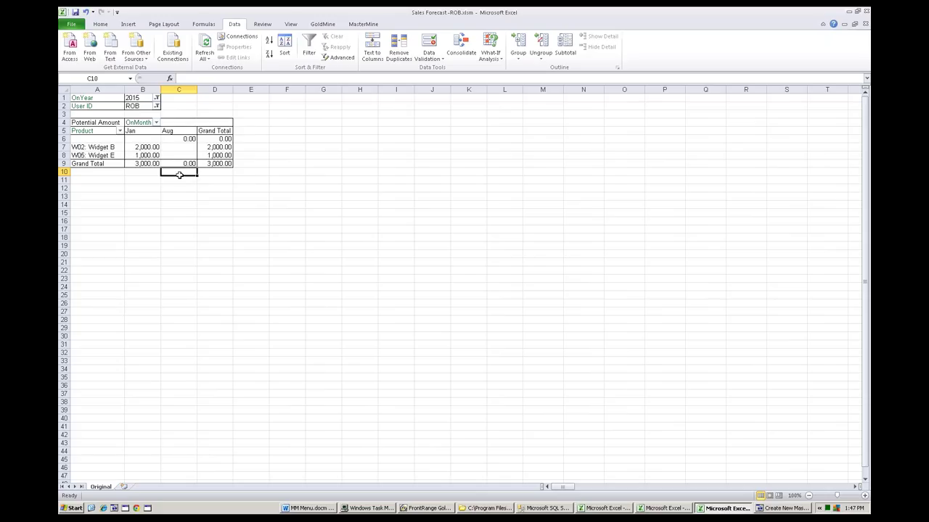
{"action": "left_click", "coordinate": [147, 147]}
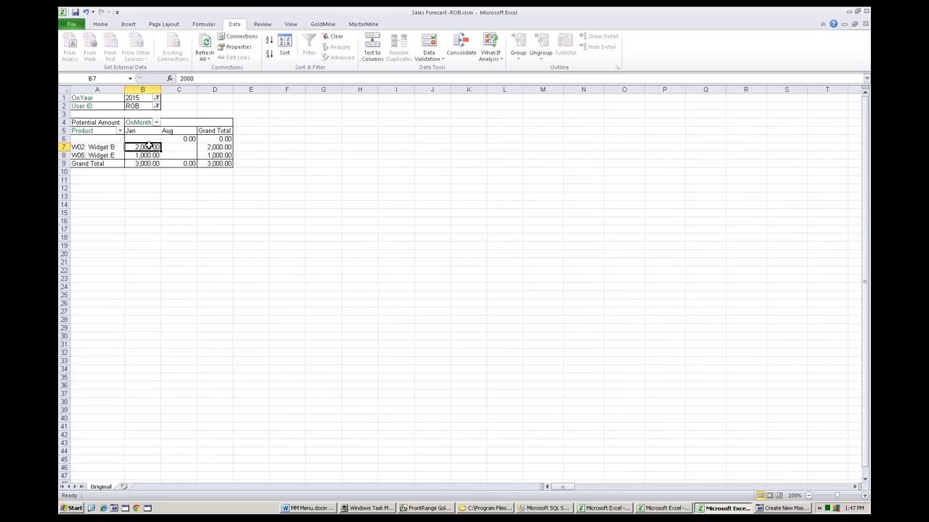
Step: Return to the new workbook setup and examine the Marketing templates E-Mail Address List, Mailing List - Main and Mailing List - Main & Secondary
{"action": "left_click", "coordinate": [763, 510]}
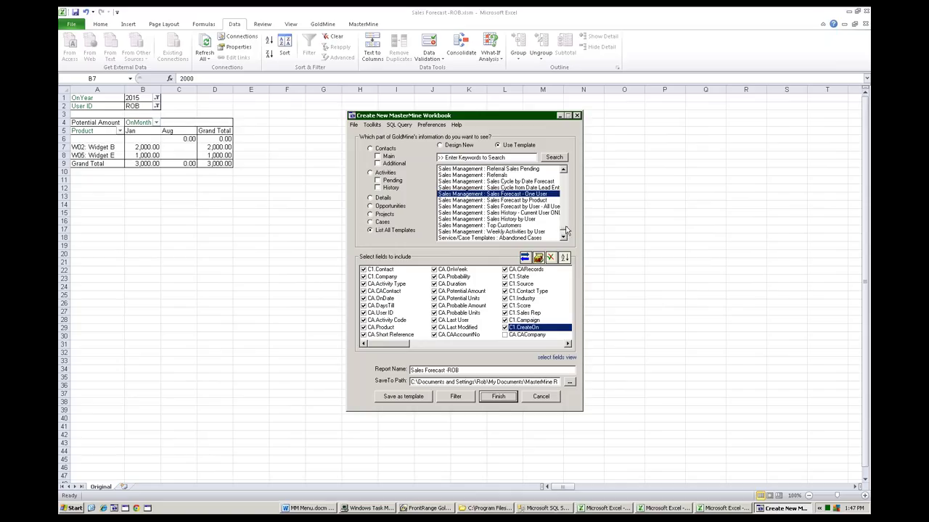
{"action": "scroll", "coordinate": [565, 229], "scroll_direction": "up", "scroll_amount": 6}
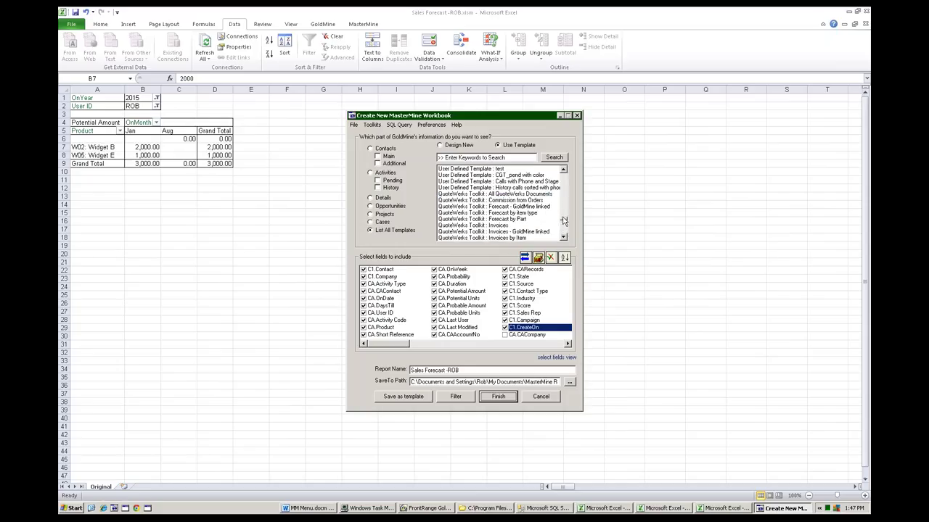
{"action": "scroll", "coordinate": [565, 215], "scroll_direction": "up", "scroll_amount": 6}
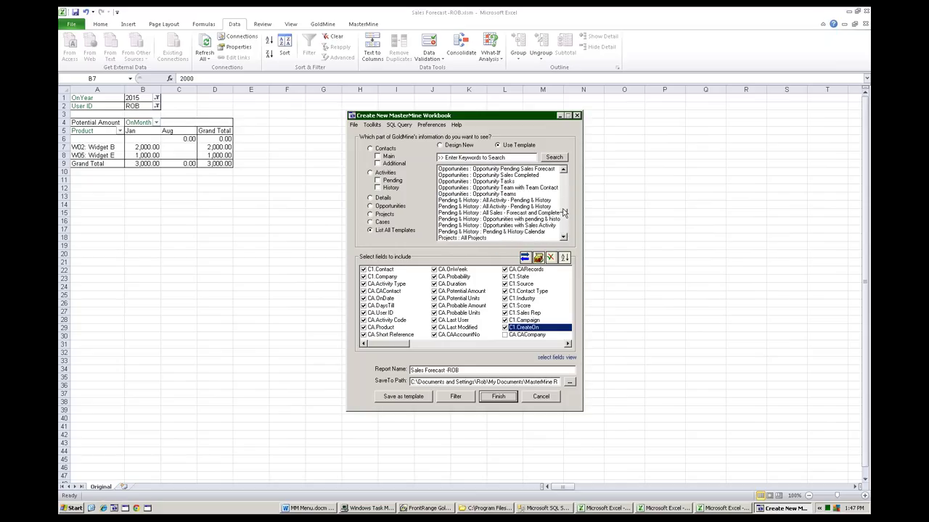
{"action": "scroll", "coordinate": [564, 208], "scroll_direction": "up", "scroll_amount": 6}
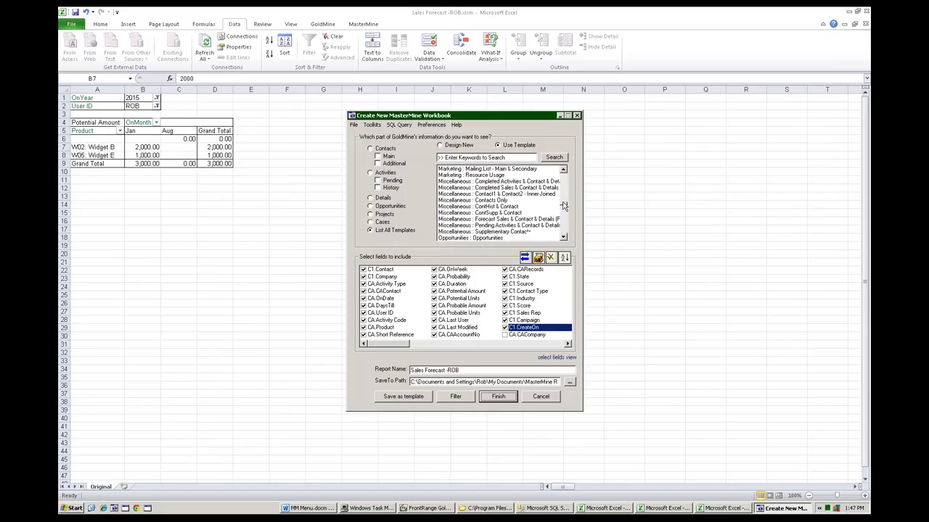
{"action": "mouse_move", "coordinate": [453, 210]}
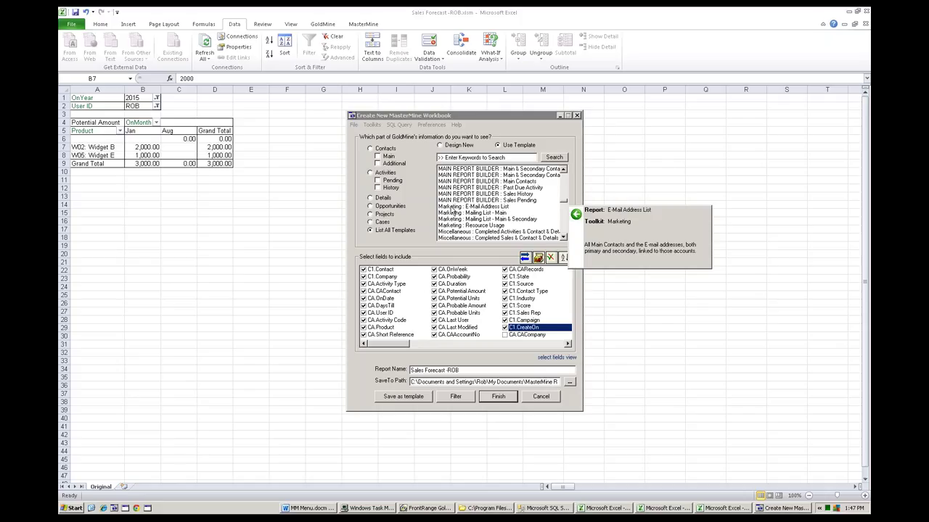
{"action": "left_click", "coordinate": [473, 207]}
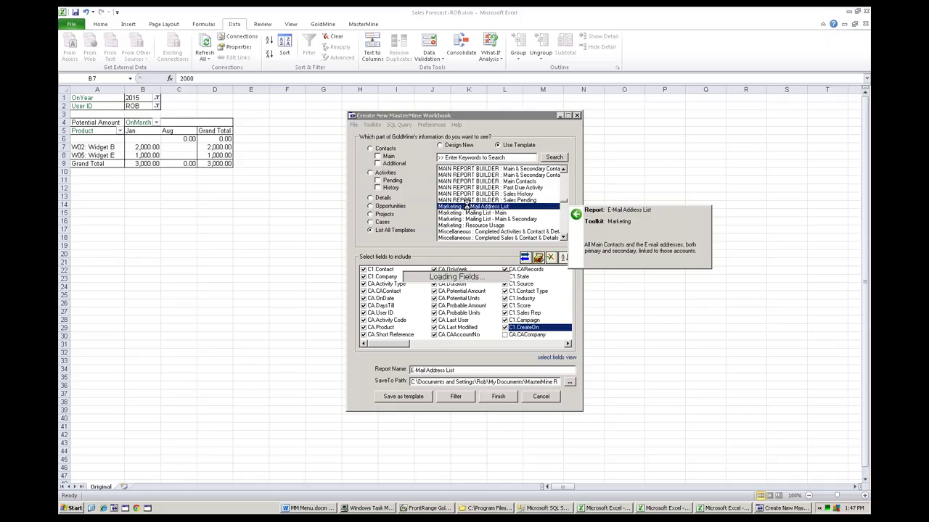
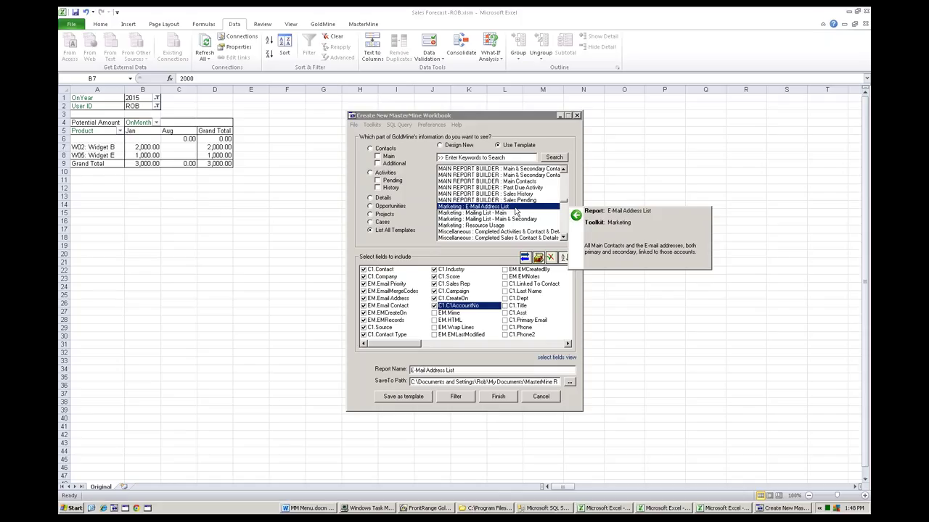
{"action": "left_click", "coordinate": [468, 214]}
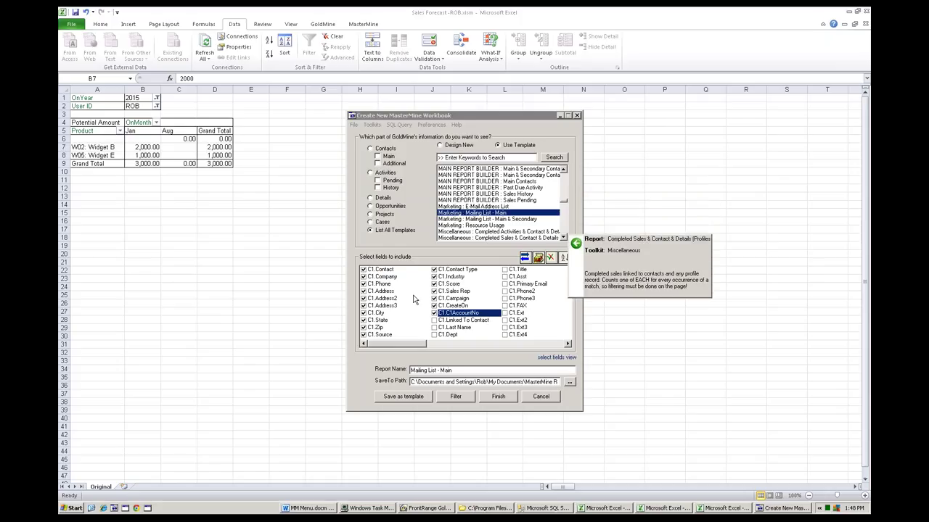
{"action": "left_click", "coordinate": [471, 220]}
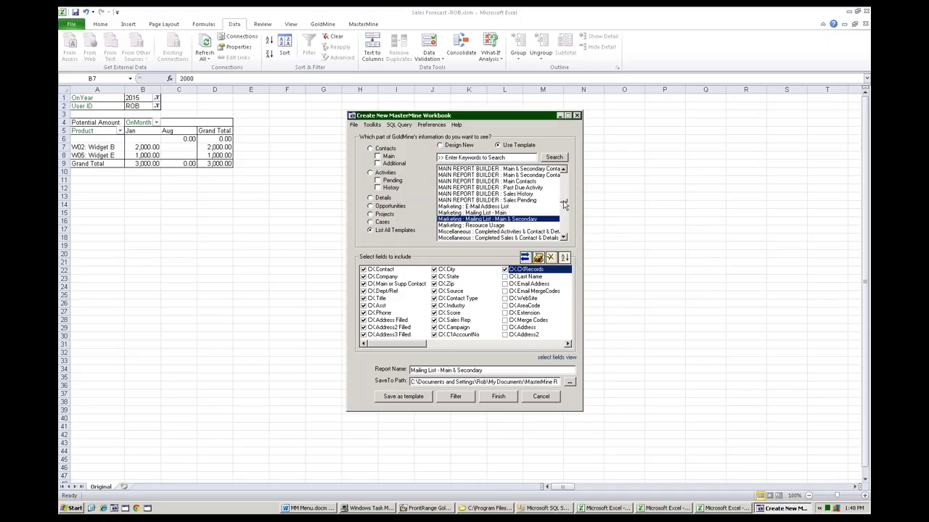
Step: Examine the GoldMine Administrator templates Missing E-mail and Missing Phone, including their descriptions and fields
{"action": "scroll", "coordinate": [563, 205], "scroll_direction": "up", "scroll_amount": 10}
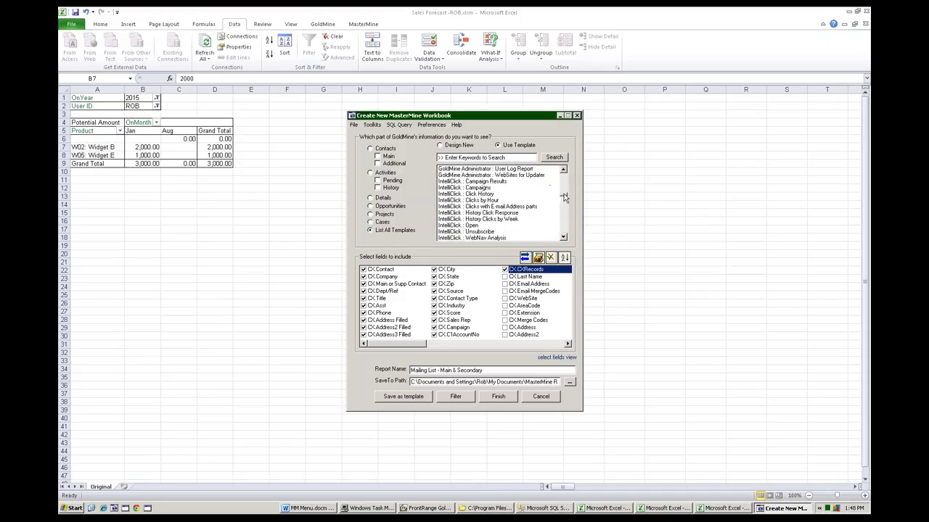
{"action": "scroll", "coordinate": [565, 194], "scroll_direction": "up", "scroll_amount": 1}
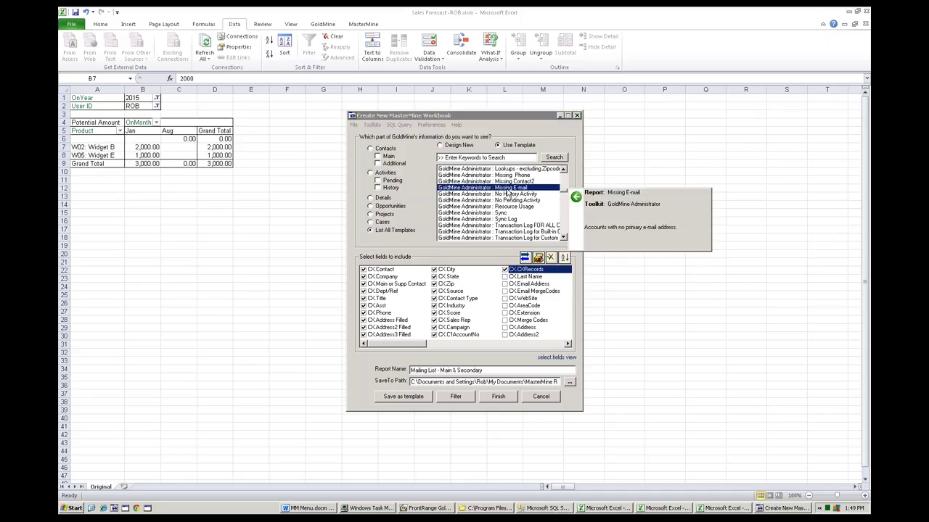
{"action": "left_click", "coordinate": [507, 190]}
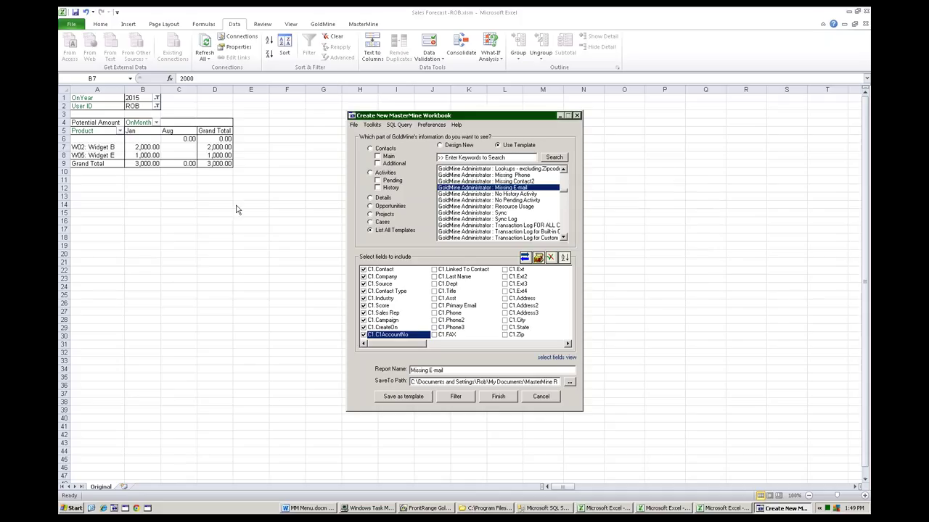
{"action": "mouse_move", "coordinate": [497, 196]}
{"action": "mouse_move", "coordinate": [528, 192]}
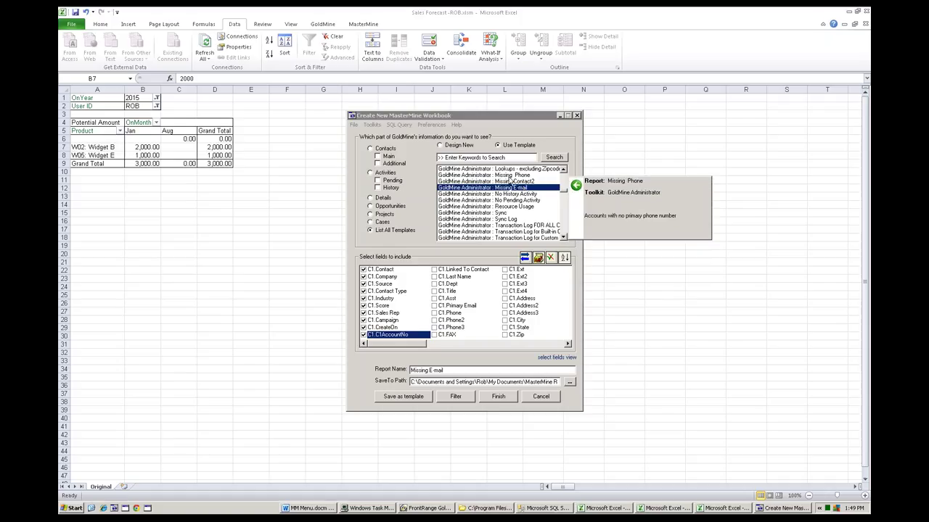
{"action": "left_click", "coordinate": [510, 176]}
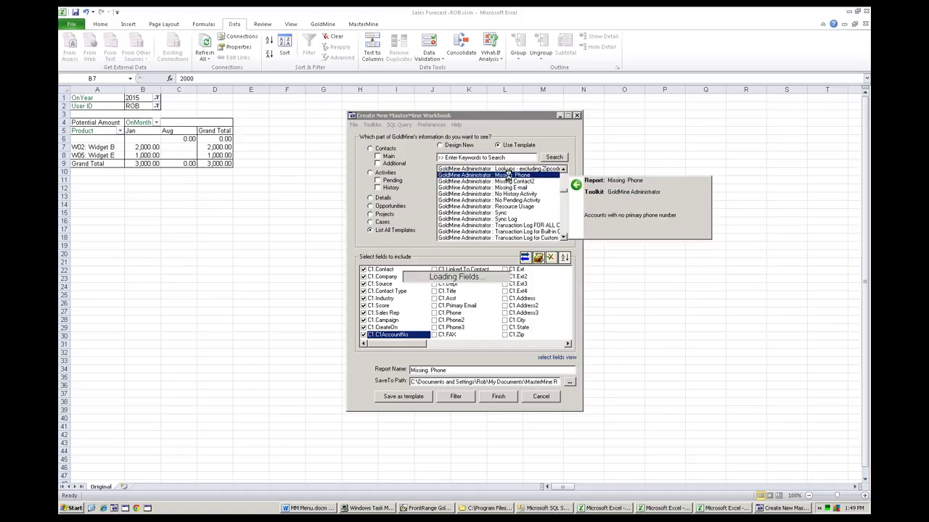
{"action": "mouse_move", "coordinate": [564, 171]}
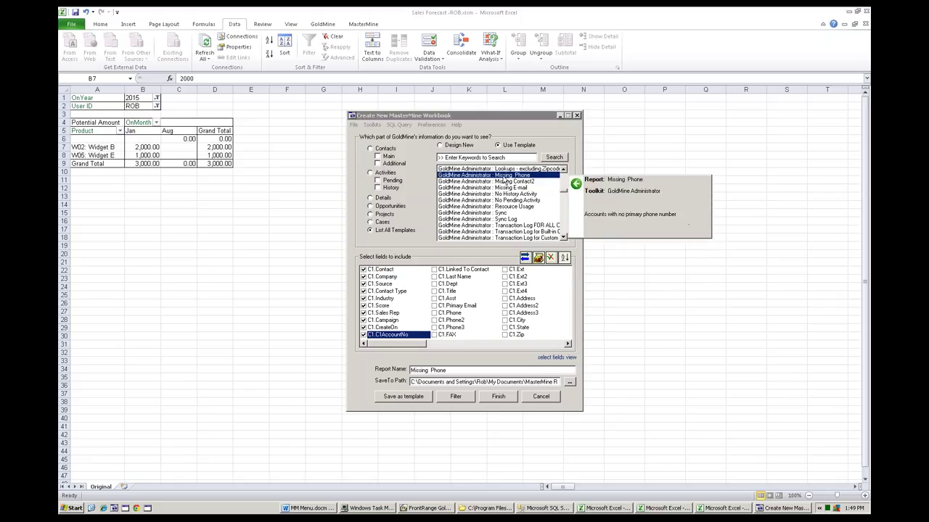
Step: Find the GoldMine Administrator template Bad E-Mail Addresses and select it to examine its description and fields
{"action": "left_click", "coordinate": [564, 172]}
{"action": "left_click", "coordinate": [564, 172]}
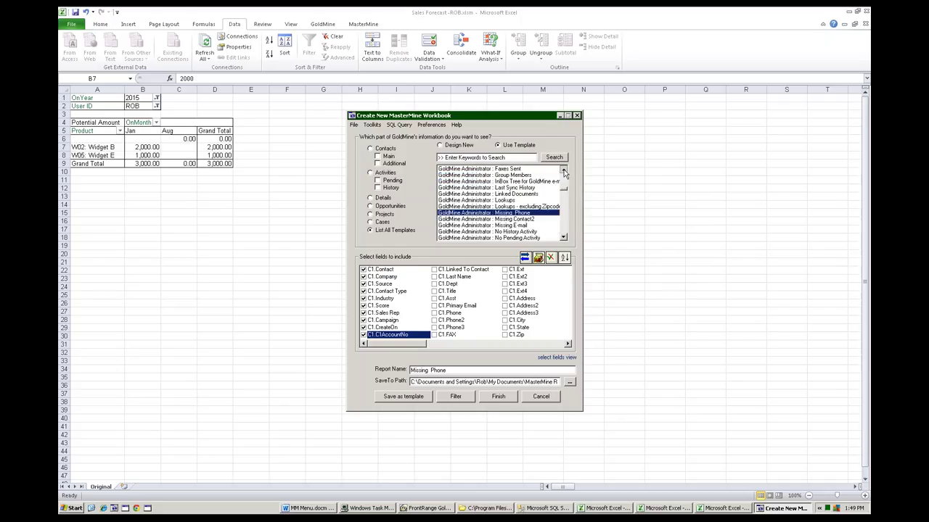
{"action": "left_click", "coordinate": [563, 171]}
{"action": "left_click", "coordinate": [564, 172]}
{"action": "left_click", "coordinate": [563, 172]}
{"action": "left_click", "coordinate": [564, 172]}
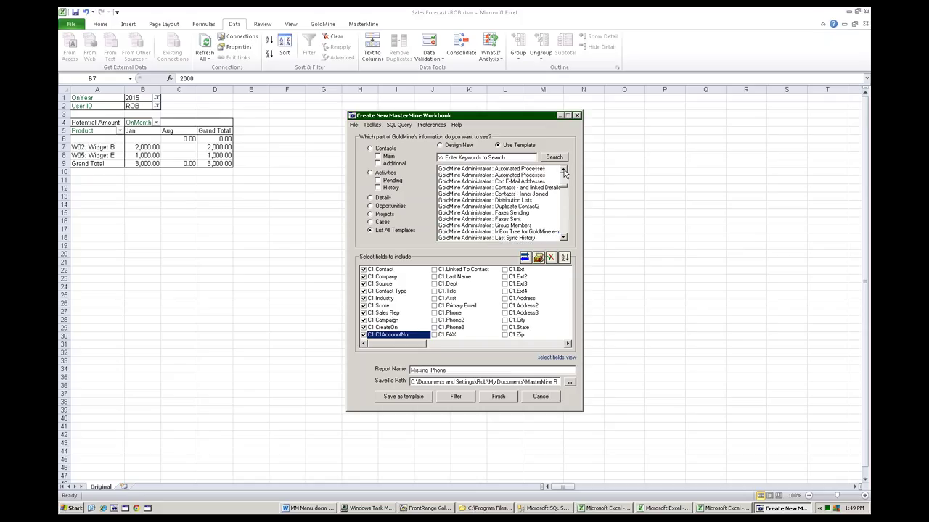
{"action": "left_click", "coordinate": [564, 171]}
{"action": "mouse_move", "coordinate": [504, 190]}
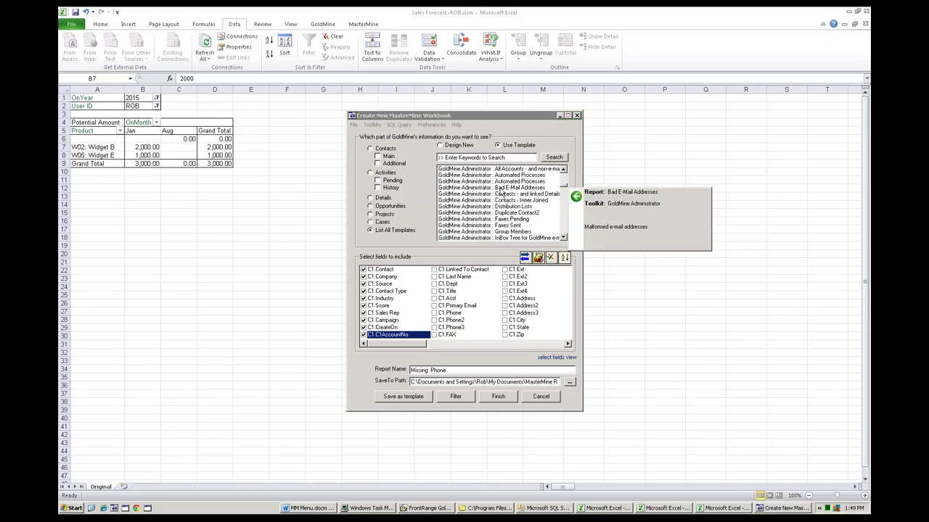
{"action": "left_click", "coordinate": [501, 188]}
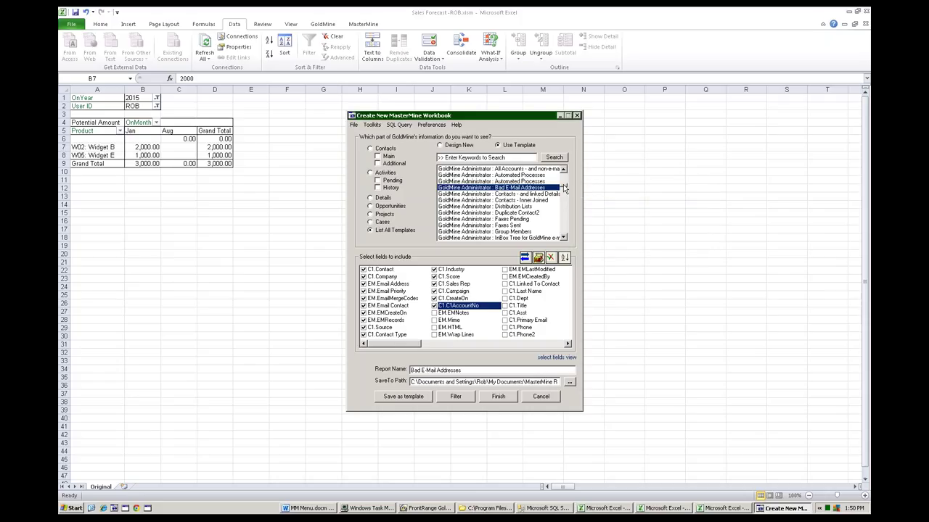
Step: Select the Constant Contact Campaign Results template and look over the other Constant Contact templates
{"action": "left_click", "coordinate": [564, 182]}
{"action": "scroll", "coordinate": [563, 181], "scroll_direction": "up", "scroll_amount": 1}
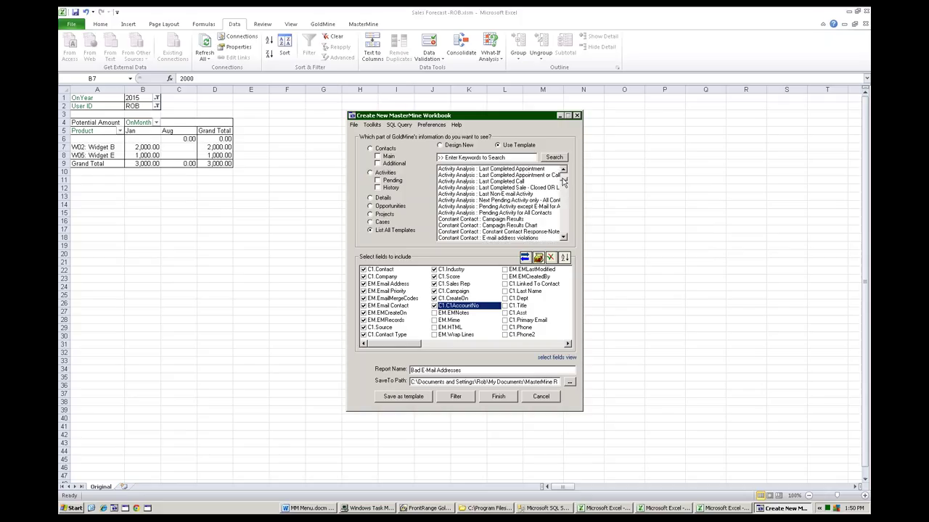
{"action": "left_click", "coordinate": [459, 220]}
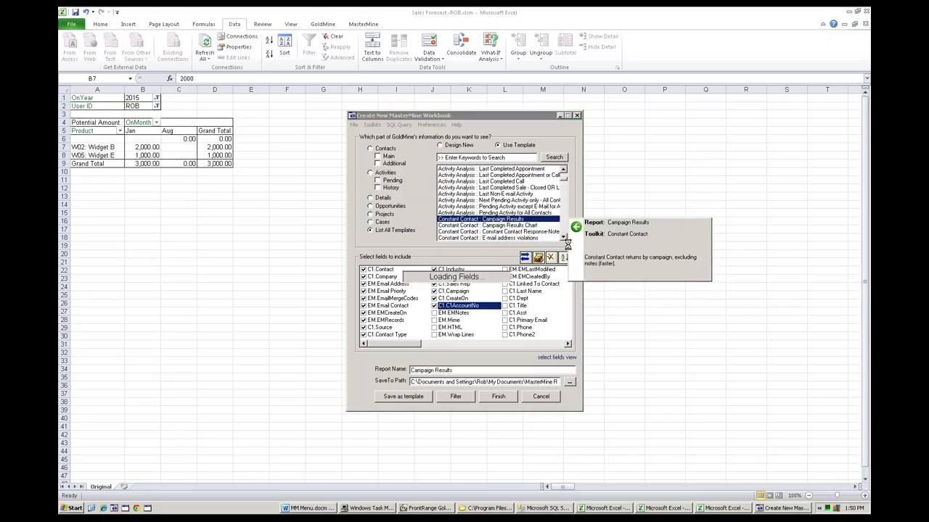
{"action": "scroll", "coordinate": [490, 215], "scroll_direction": "down", "scroll_amount": 2}
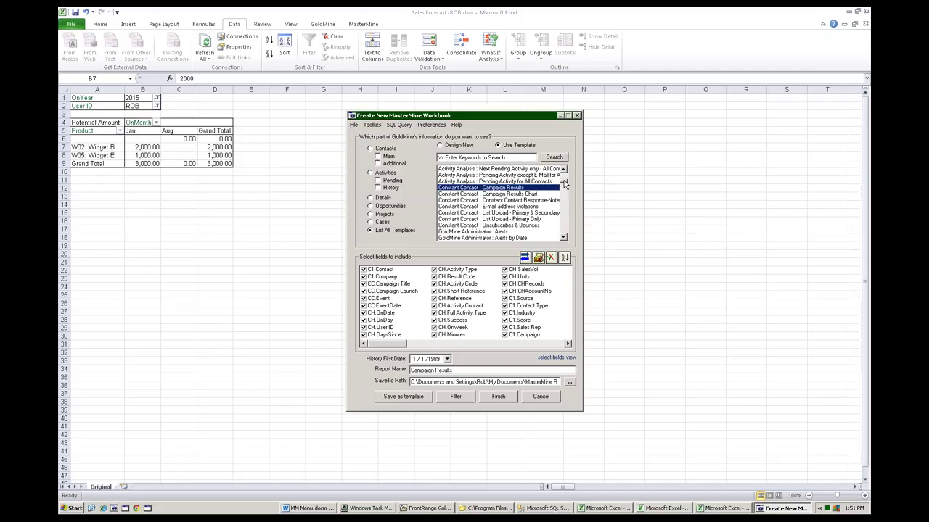
Step: Look over the IntelliClick templates, from Campaign Results to WebNav Analysis by Category
{"action": "left_click_drag", "start_coordinate": [565, 183], "coordinate": [568, 201]}
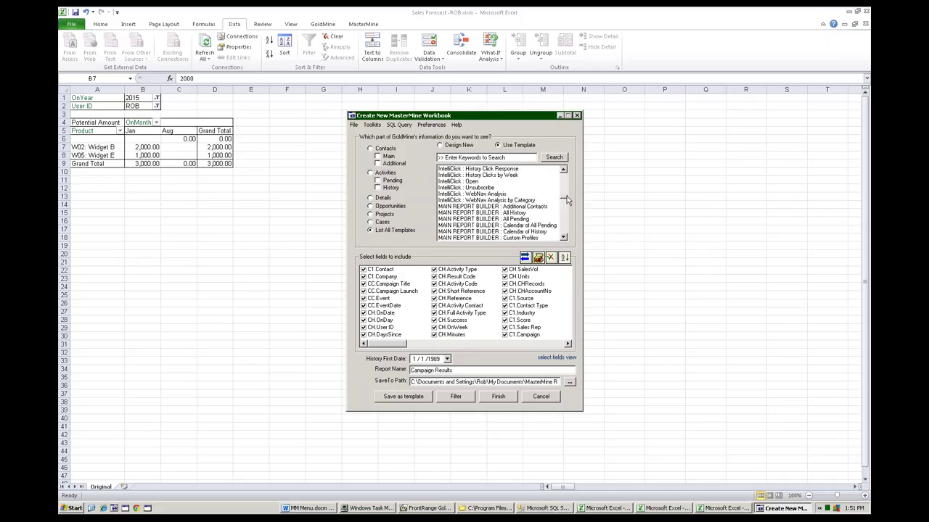
{"action": "left_click", "coordinate": [563, 170]}
{"action": "left_click", "coordinate": [564, 170]}
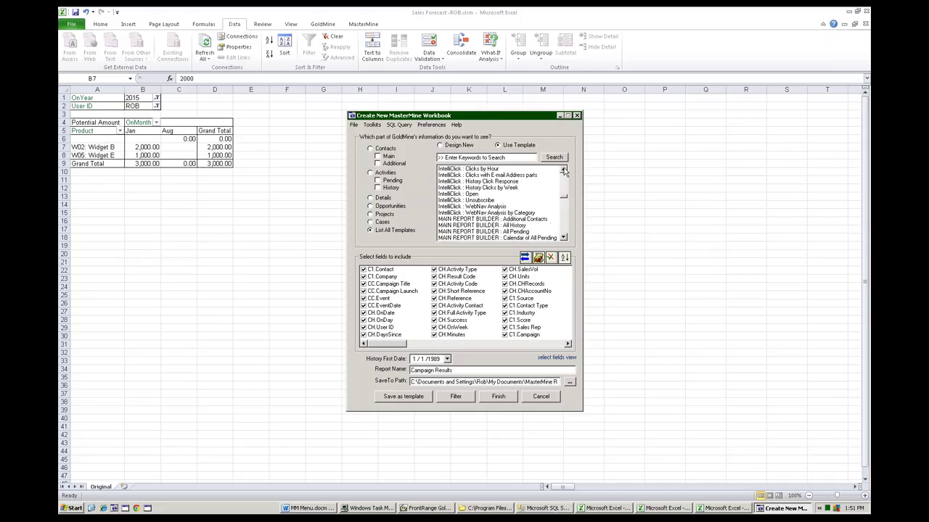
{"action": "left_click", "coordinate": [564, 170]}
{"action": "left_click", "coordinate": [564, 170]}
{"action": "left_click", "coordinate": [564, 170]}
{"action": "left_click", "coordinate": [563, 170]}
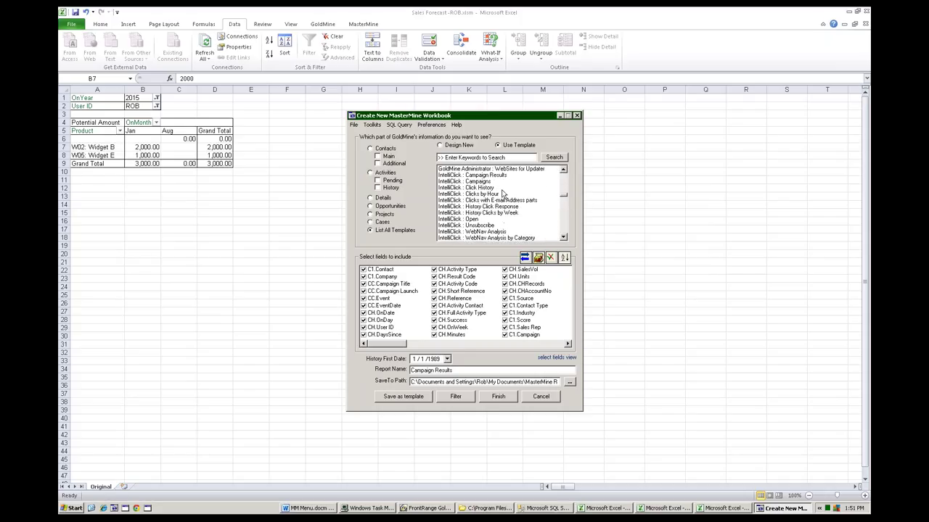
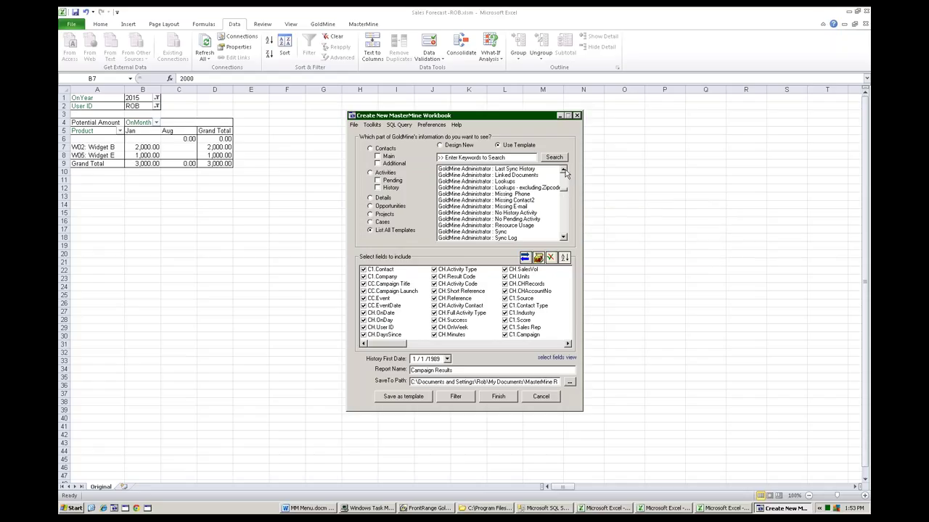
Step: Look through the GoldMine Administrator templates from Lookups - excluding Zipcodes back to Distribution Lists
{"action": "mouse_move", "coordinate": [495, 188]}
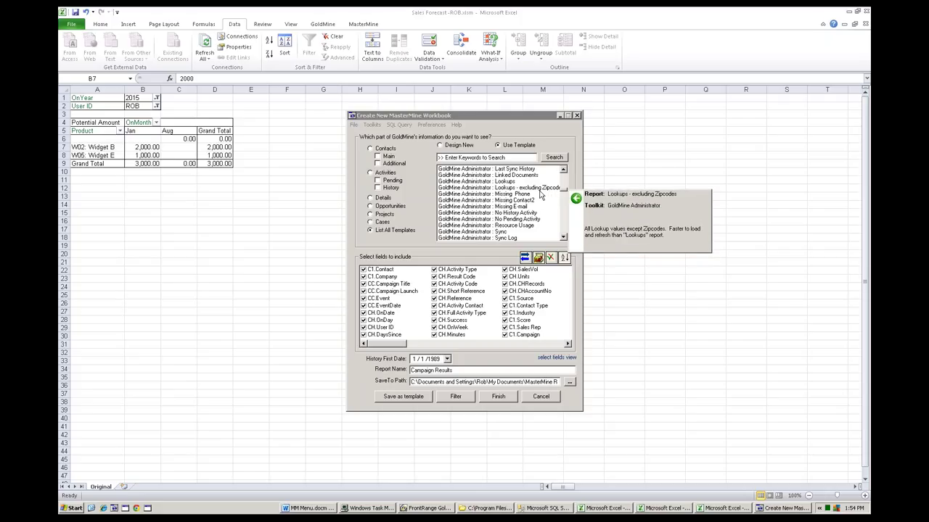
{"action": "left_click", "coordinate": [563, 170]}
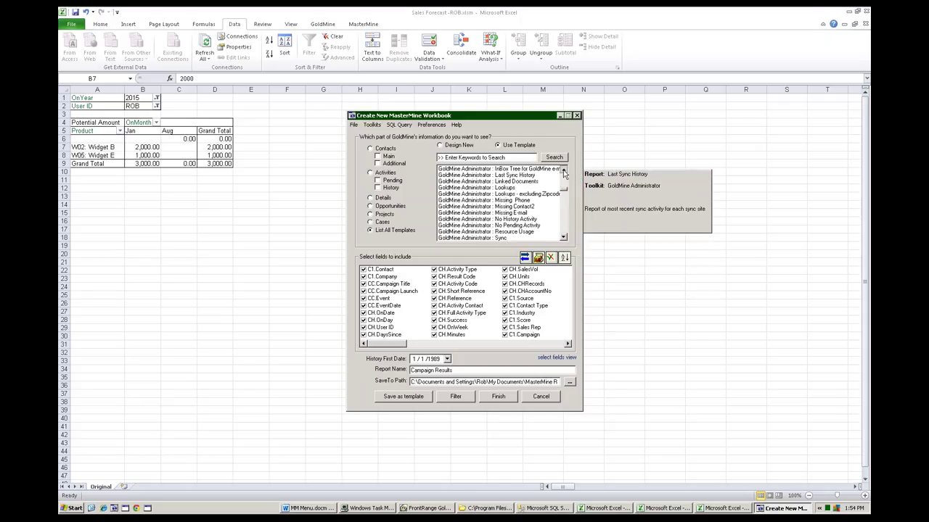
{"action": "left_click", "coordinate": [563, 170]}
{"action": "left_click", "coordinate": [563, 170]}
{"action": "left_click", "coordinate": [563, 170]}
{"action": "left_click", "coordinate": [563, 170]}
{"action": "left_click", "coordinate": [563, 171]}
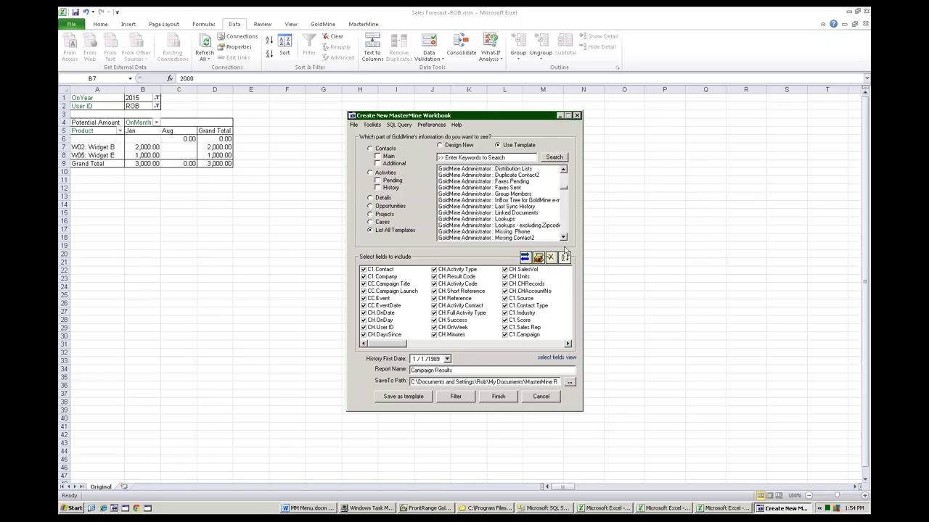
Step: Examine the GoldMine Administrator templates Last Sync History, No History Activity and No Pending Activity, selecting the last two for their fields
{"action": "left_click", "coordinate": [564, 237]}
{"action": "left_click", "coordinate": [564, 237]}
{"action": "left_click", "coordinate": [565, 237]}
{"action": "left_click", "coordinate": [564, 237]}
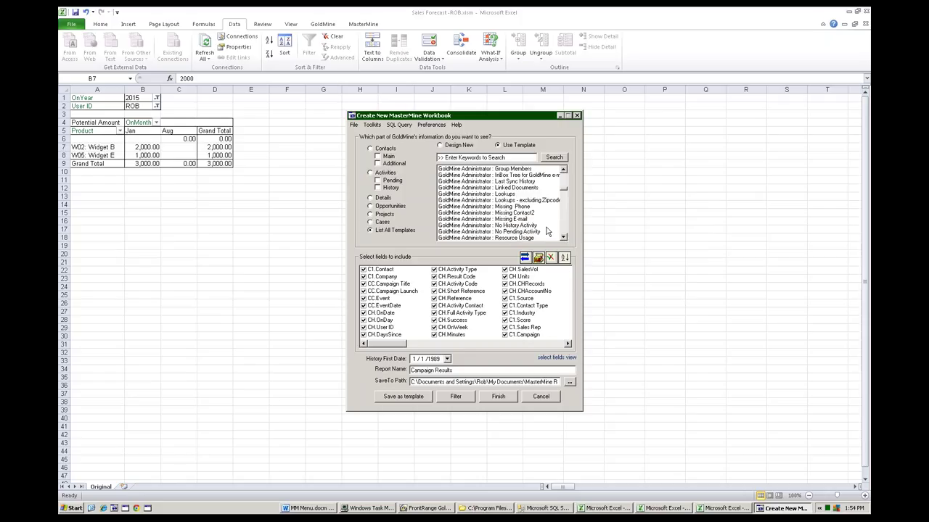
{"action": "mouse_move", "coordinate": [549, 232]}
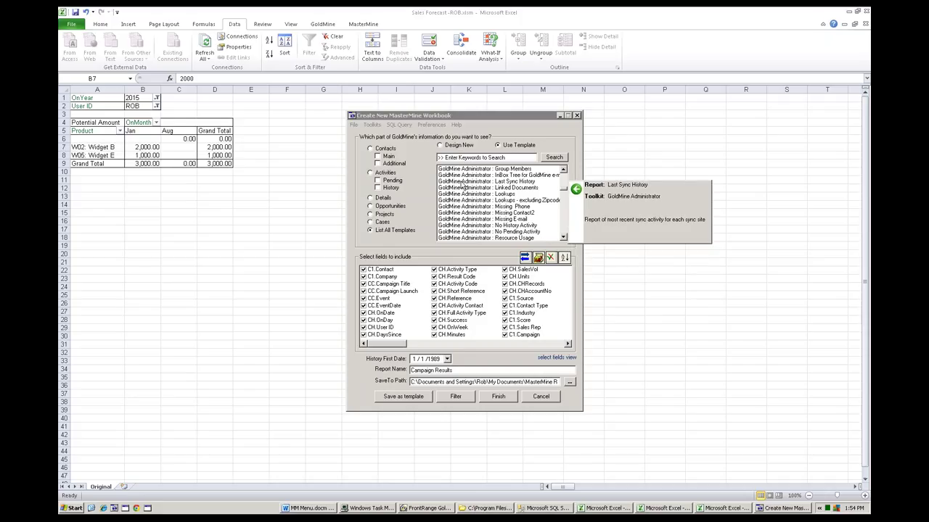
{"action": "left_click", "coordinate": [488, 227]}
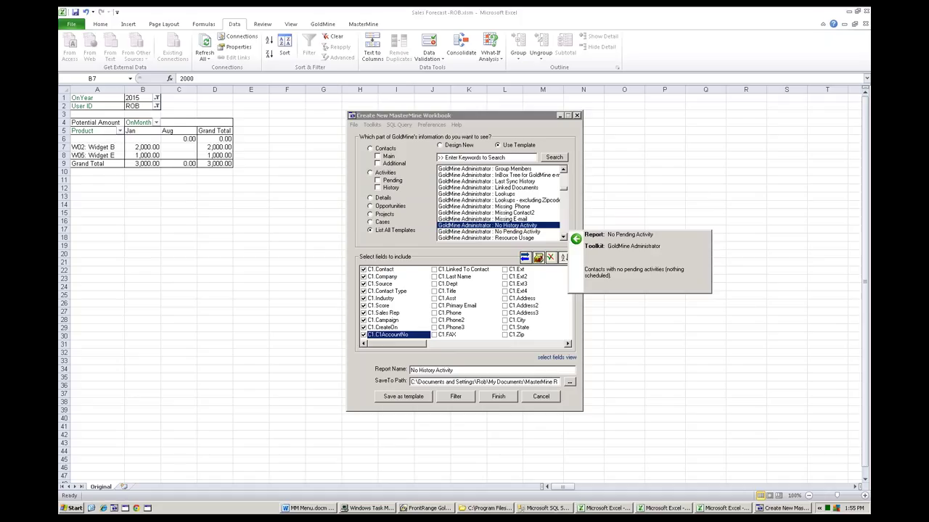
{"action": "left_click", "coordinate": [488, 231]}
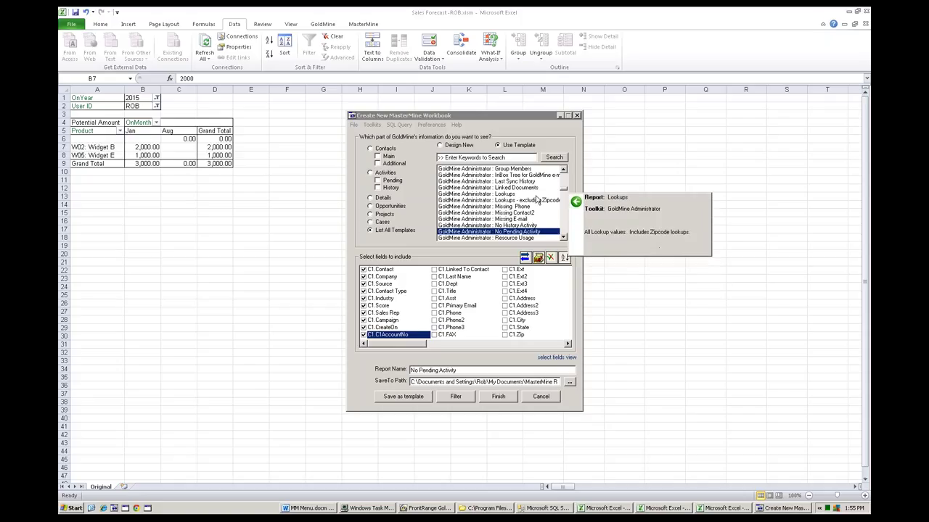
Step: Choose the GoldMine Administrator template Transaction Log for Built-in Contact1 Field and specify KEY1 as the database field to report
{"action": "left_click", "coordinate": [564, 219]}
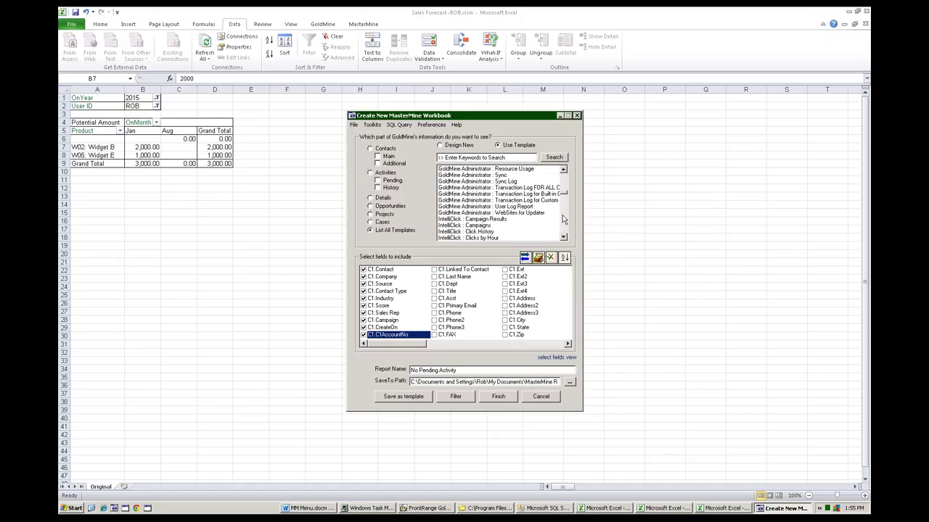
{"action": "left_click", "coordinate": [499, 195]}
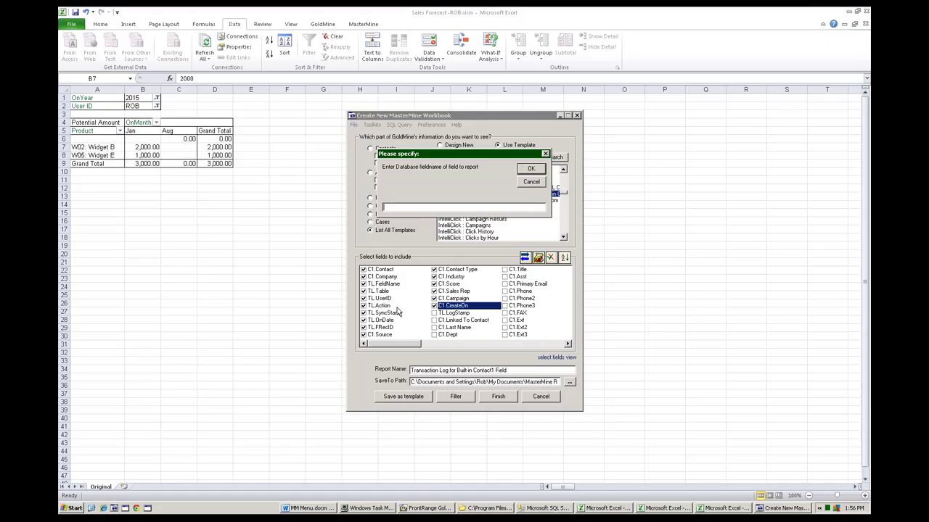
{"action": "type", "text": "cre"}
{"action": "key", "text": "BackSpace"}
{"action": "key", "text": "BackSpace"}
{"action": "key", "text": "BackSpace"}
{"action": "type", "text": "u"}
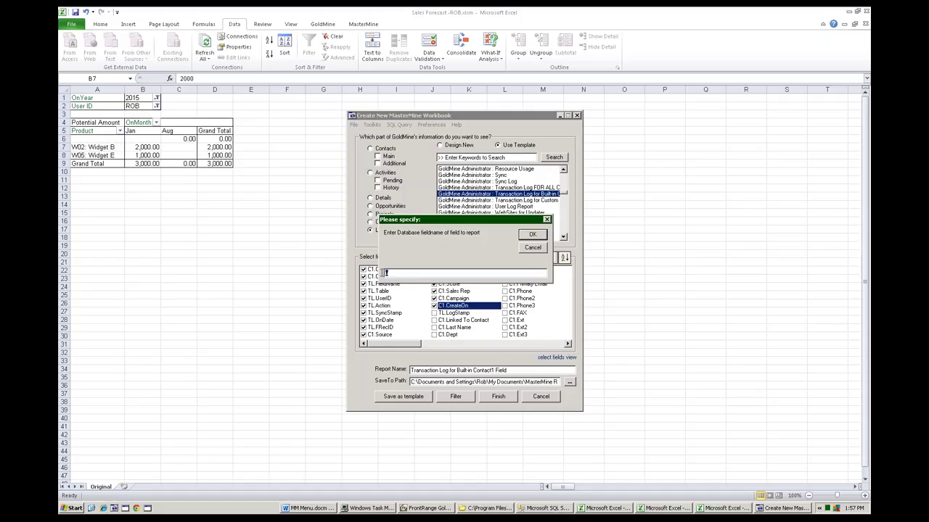
{"action": "type", "text": "KEY1"}
{"action": "left_click", "coordinate": [531, 236]}
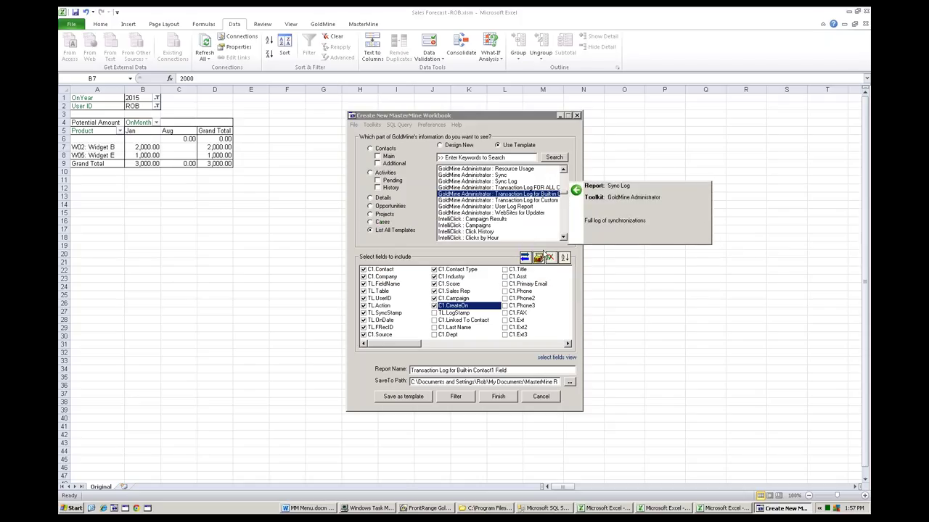
Step: Append KEY1 to the report name "Transaction Log for Built-in Contact1 Field" and generate the workbook
{"action": "left_click", "coordinate": [508, 371]}
{"action": "type", "text": "KEY1"}
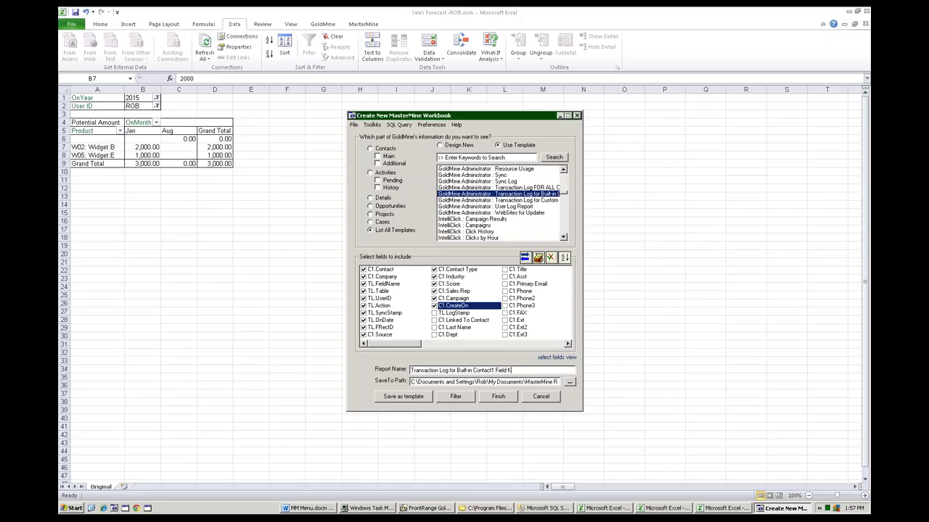
{"action": "left_click", "coordinate": [511, 399]}
{"action": "left_click", "coordinate": [446, 277]}
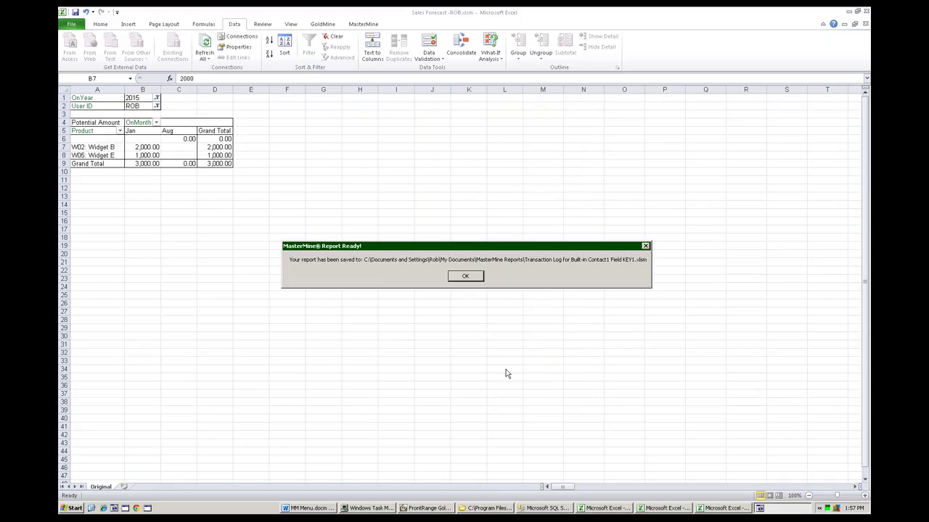
{"action": "left_click", "coordinate": [469, 279]}
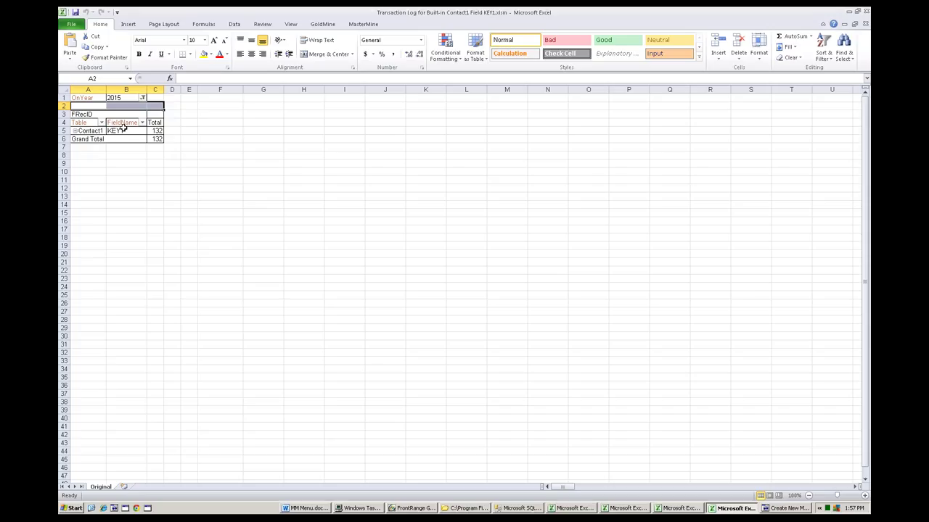
Step: Try breaking the KEY1 transactions down by Company as a row field and take the field out again
{"action": "left_click", "coordinate": [153, 131]}
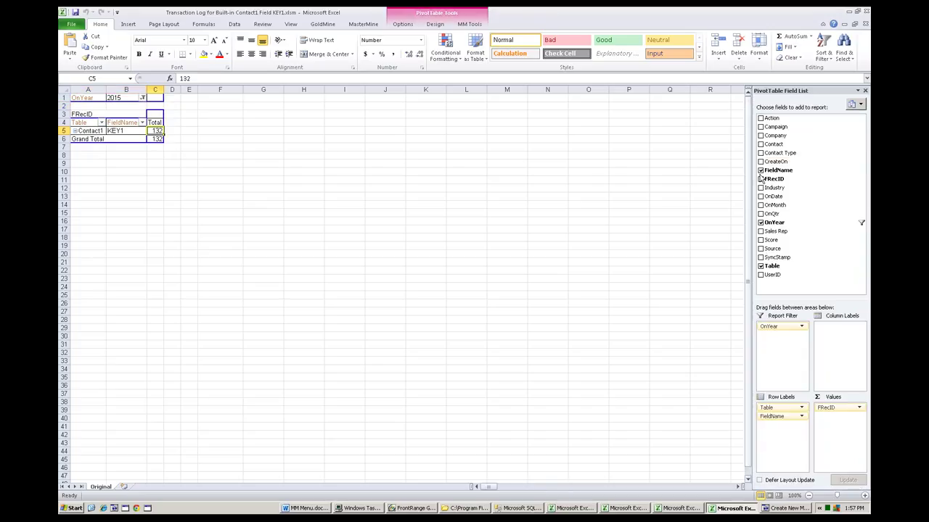
{"action": "left_click_drag", "start_coordinate": [775, 137], "coordinate": [149, 125]}
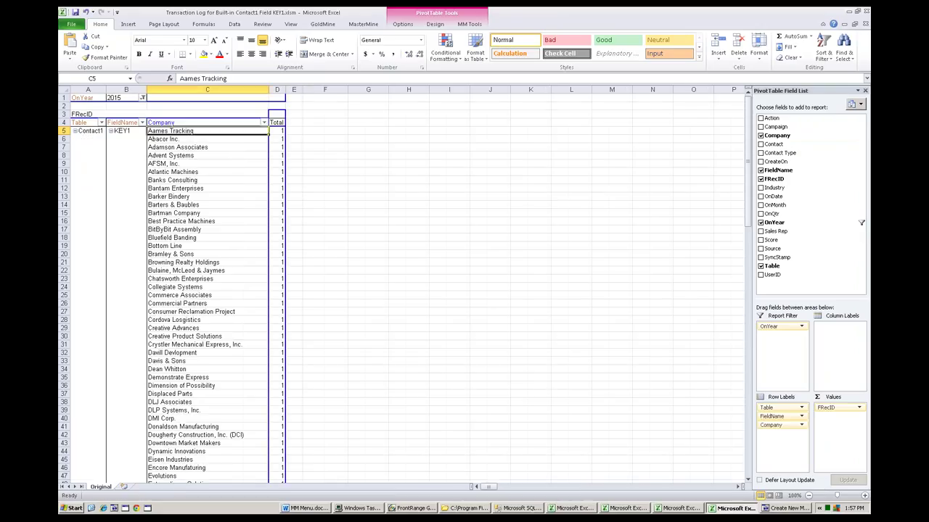
{"action": "left_click", "coordinate": [196, 125]}
{"action": "left_click_drag", "start_coordinate": [197, 125], "coordinate": [776, 193]}
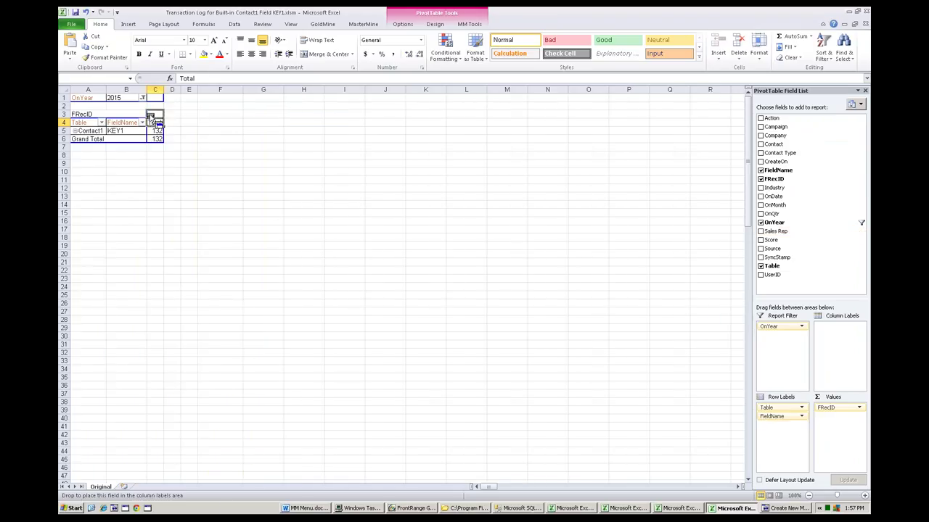
Step: Break the KEY1 transactions down by Sales Rep and by UserID in the columns, moving each field into the report filters
{"action": "left_click_drag", "start_coordinate": [164, 123], "coordinate": [185, 128]}
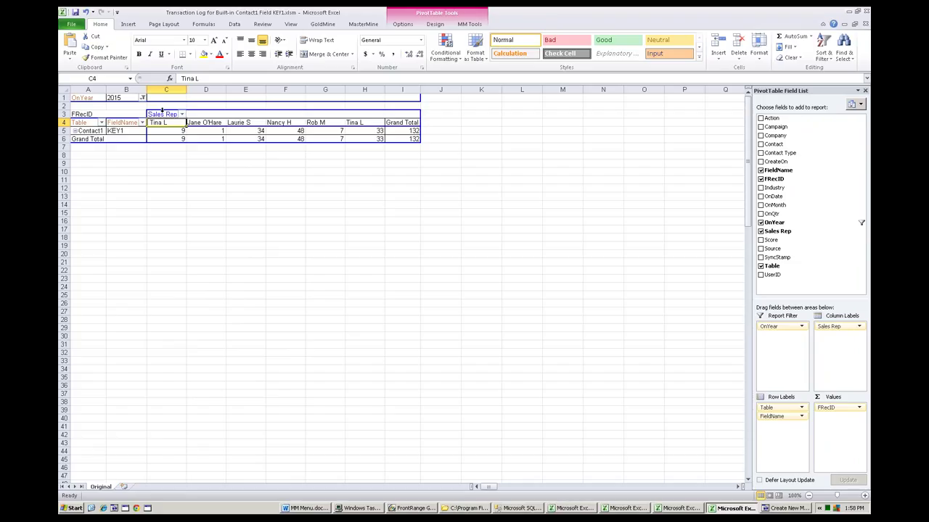
{"action": "left_click_drag", "start_coordinate": [162, 110], "coordinate": [124, 103]}
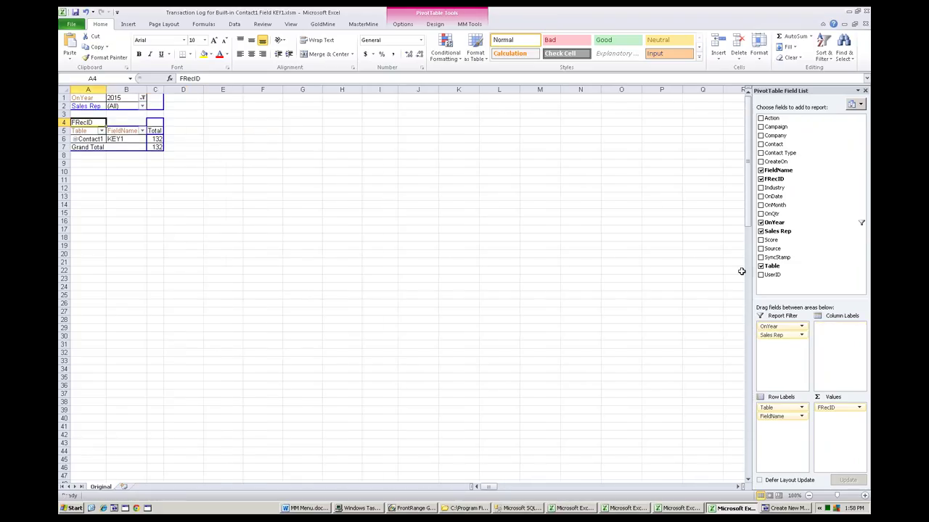
{"action": "mouse_move", "coordinate": [772, 279]}
{"action": "left_mouse_down"}
{"action": "mouse_move", "coordinate": [534, 234]}
{"action": "mouse_move", "coordinate": [156, 126]}
{"action": "mouse_move", "coordinate": [156, 113]}
{"action": "left_mouse_up"}
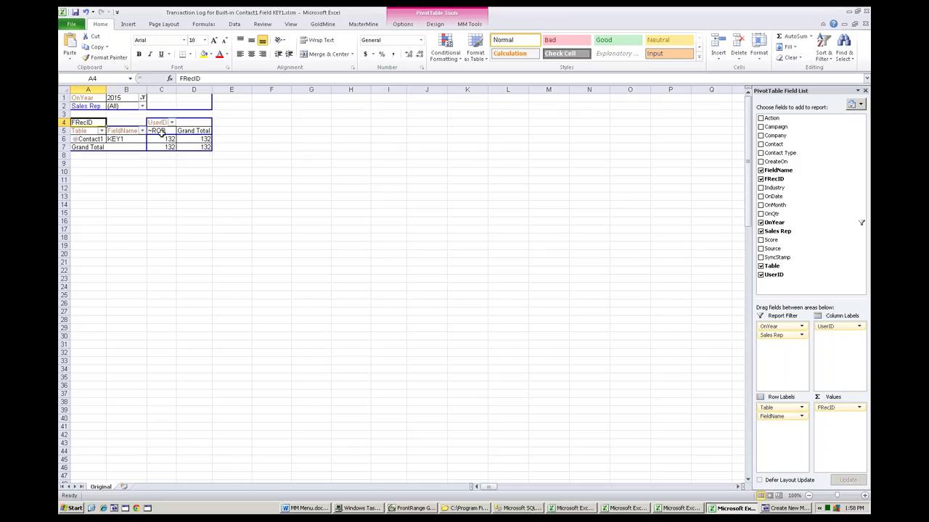
{"action": "left_click_drag", "start_coordinate": [158, 122], "coordinate": [91, 114]}
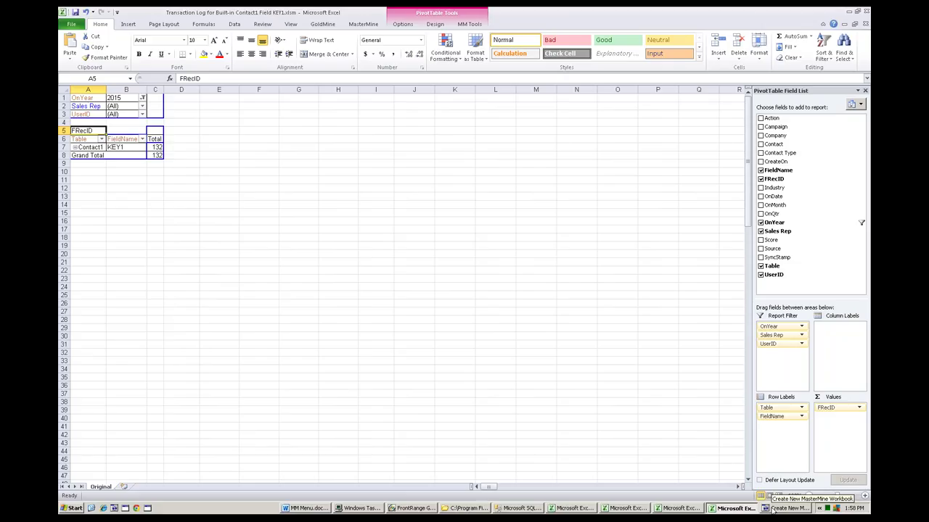
Step: Return to the new workbook setup and examine the GoldMine Administrator template User Log Report and its fields
{"action": "left_click", "coordinate": [774, 510]}
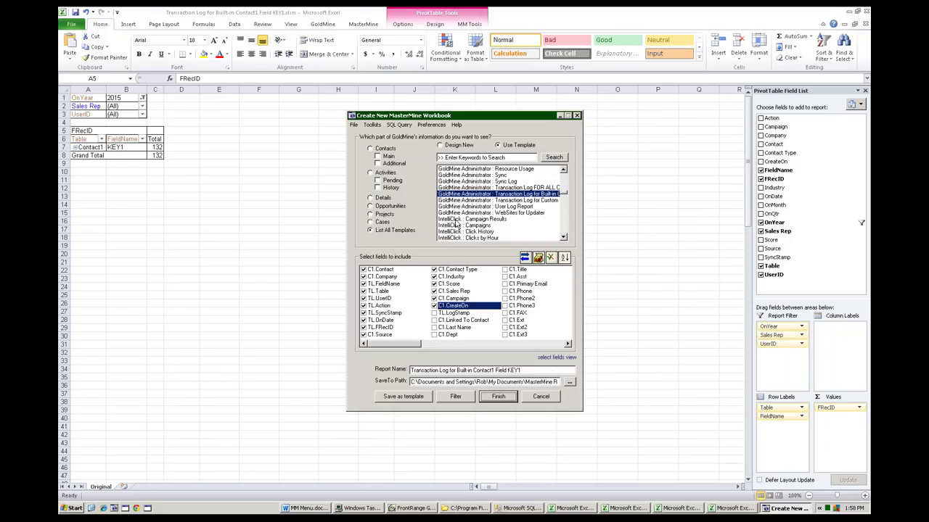
{"action": "mouse_move", "coordinate": [502, 202]}
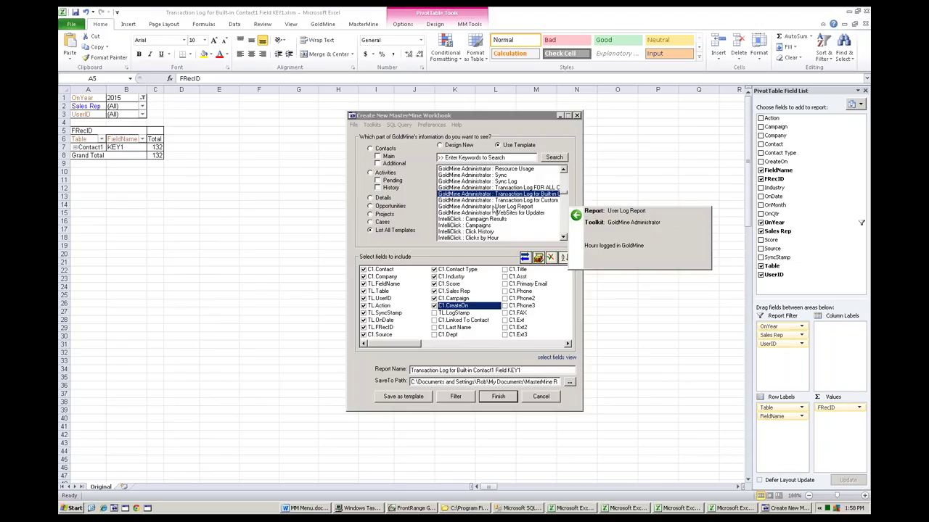
{"action": "left_click", "coordinate": [502, 208]}
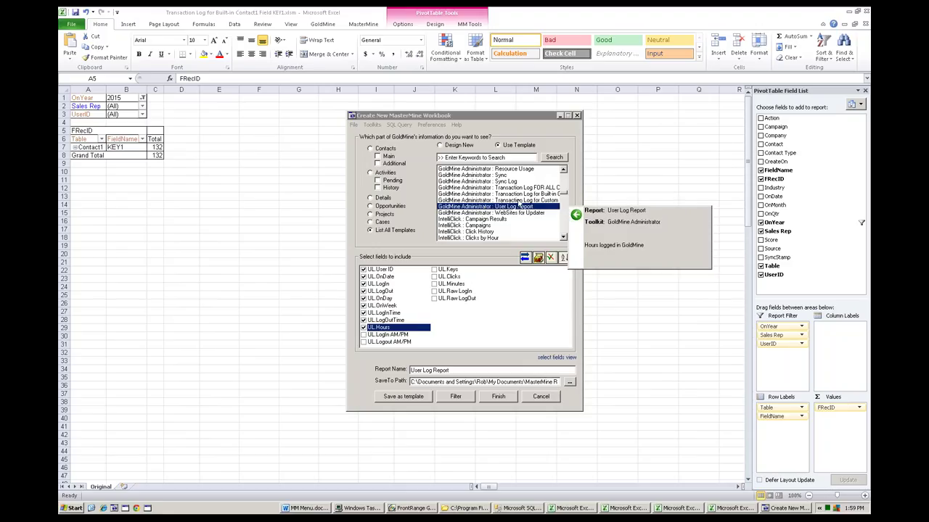
Step: Find the GoldMine Administrator template InBox Tree for GoldMine e-mail and select it to examine its fields
{"action": "left_click", "coordinate": [564, 171]}
{"action": "scroll", "coordinate": [508, 188], "scroll_direction": "up", "scroll_amount": 1}
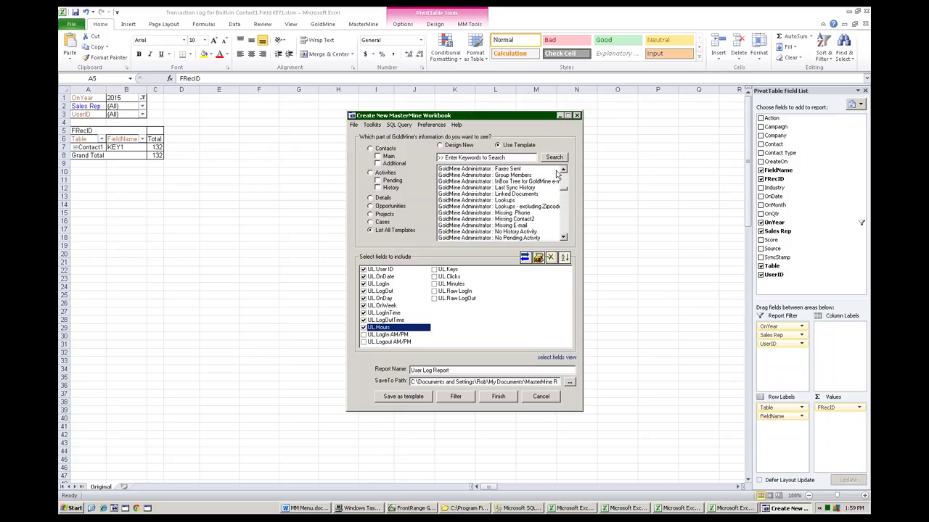
{"action": "left_click", "coordinate": [506, 182]}
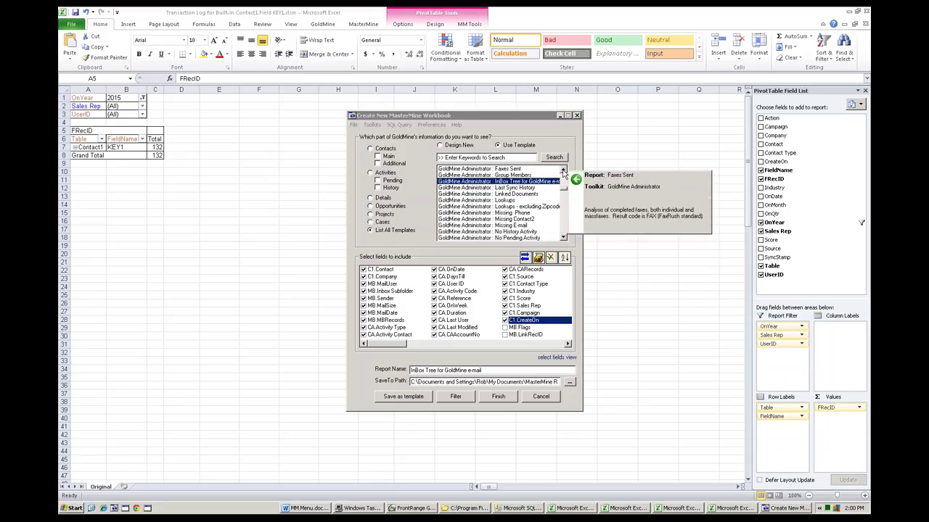
Step: Examine the GoldMine Administrator templates Duplicate Contact2 and Distribution Lists, including their fields
{"action": "left_click", "coordinate": [563, 171]}
{"action": "left_click", "coordinate": [563, 171]}
{"action": "left_click", "coordinate": [563, 171]}
{"action": "left_click", "coordinate": [563, 172]}
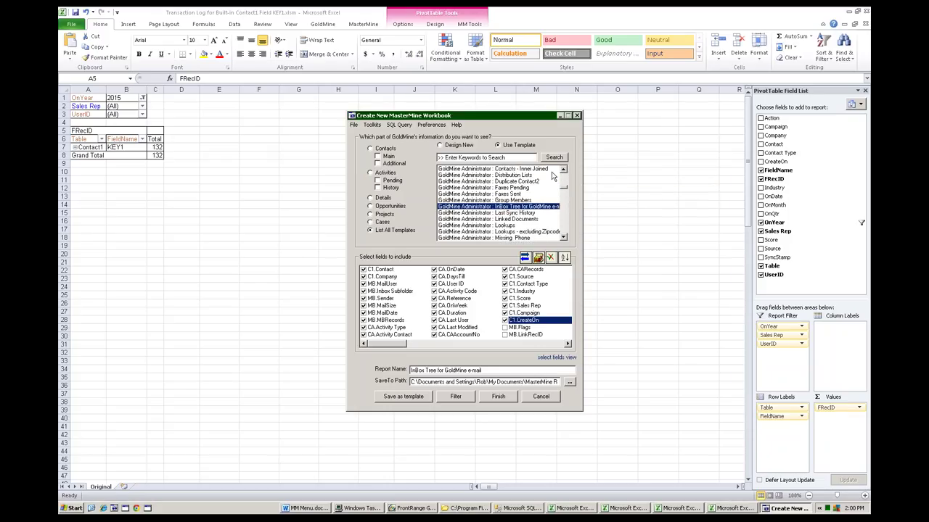
{"action": "left_click", "coordinate": [485, 182]}
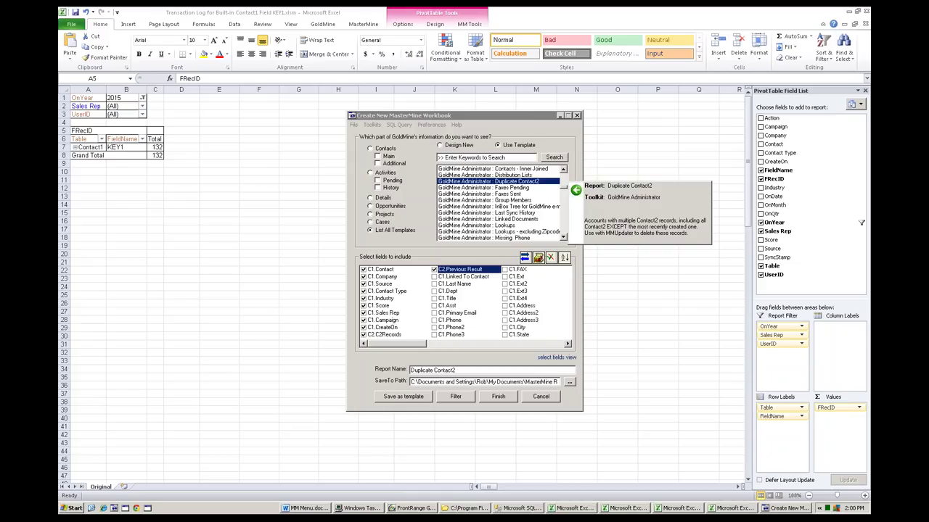
{"action": "left_click", "coordinate": [509, 176]}
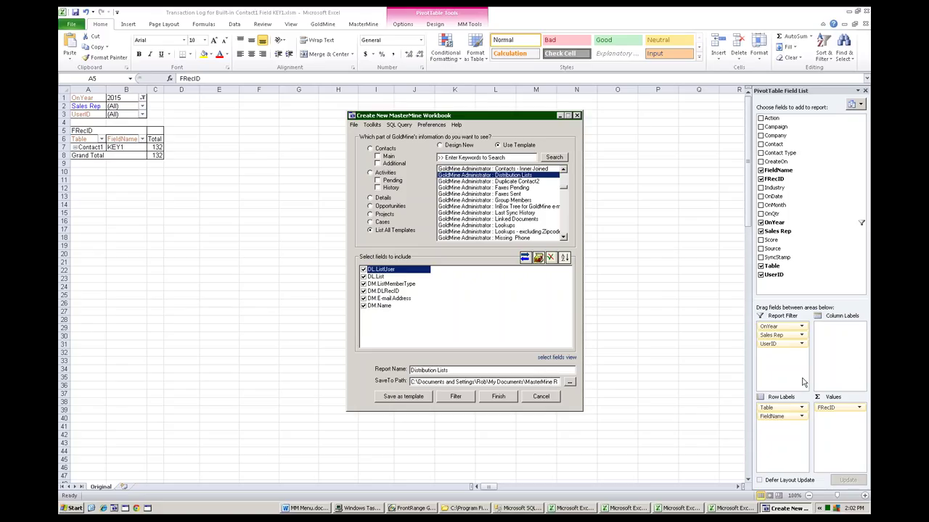
Step: Cancel the new workbook setup and minimize the remote session to return to the slide presentation
{"action": "left_click", "coordinate": [543, 397]}
{"action": "key", "text": "alt+Tab"}
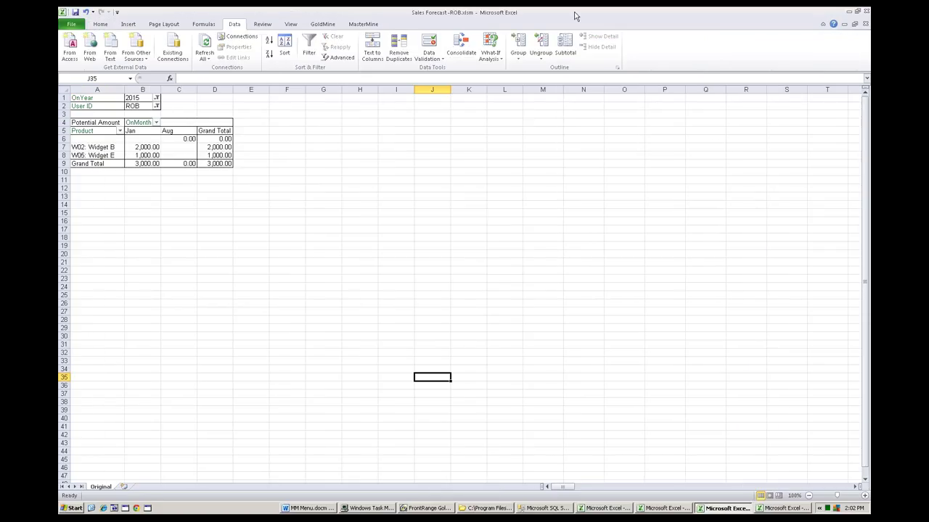
{"action": "mouse_move", "coordinate": [648, 11]}
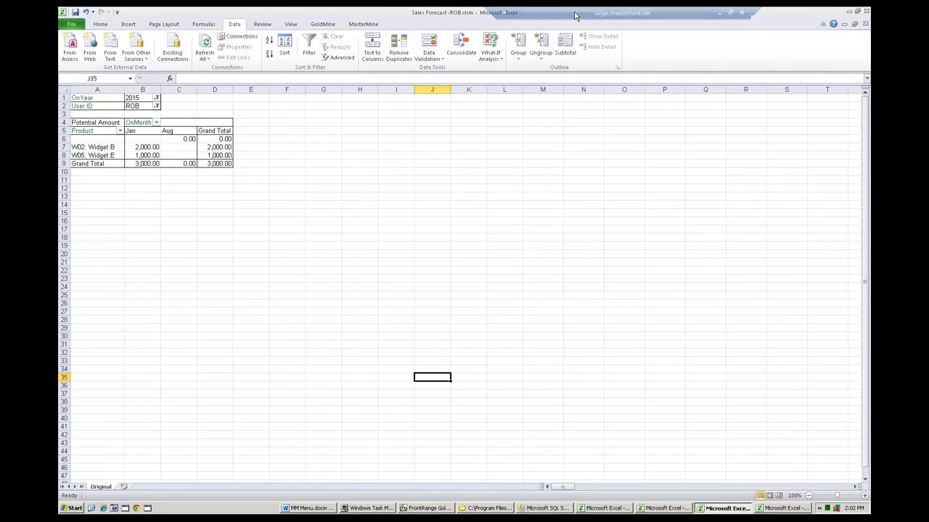
{"action": "left_click", "coordinate": [718, 14]}
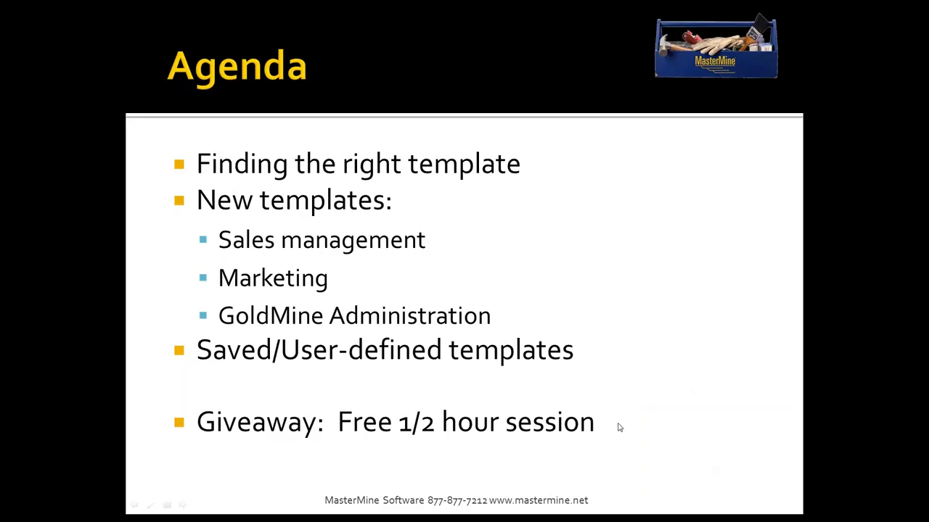
{"action": "left_click", "coordinate": [794, 412]}
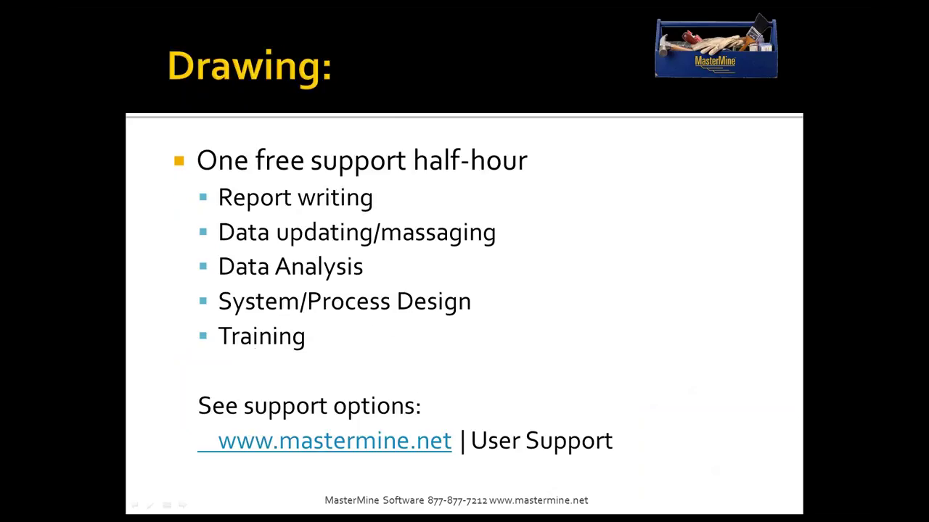